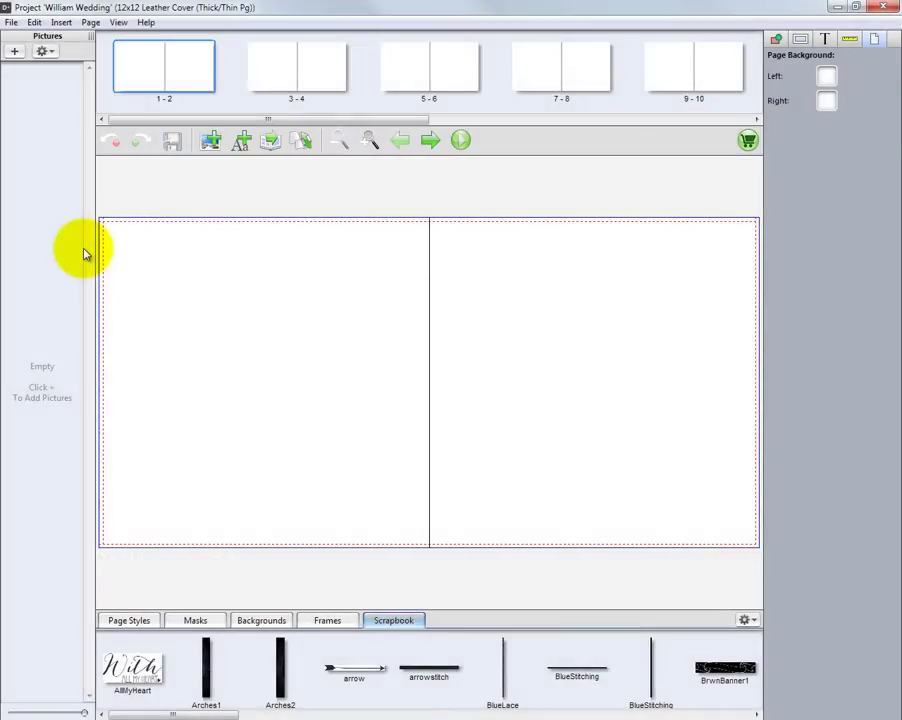
Import the wedding photo folder (001.jpg onward) into the Pictures panel with Add Folder Containing Pictures
left_click(15, 53)
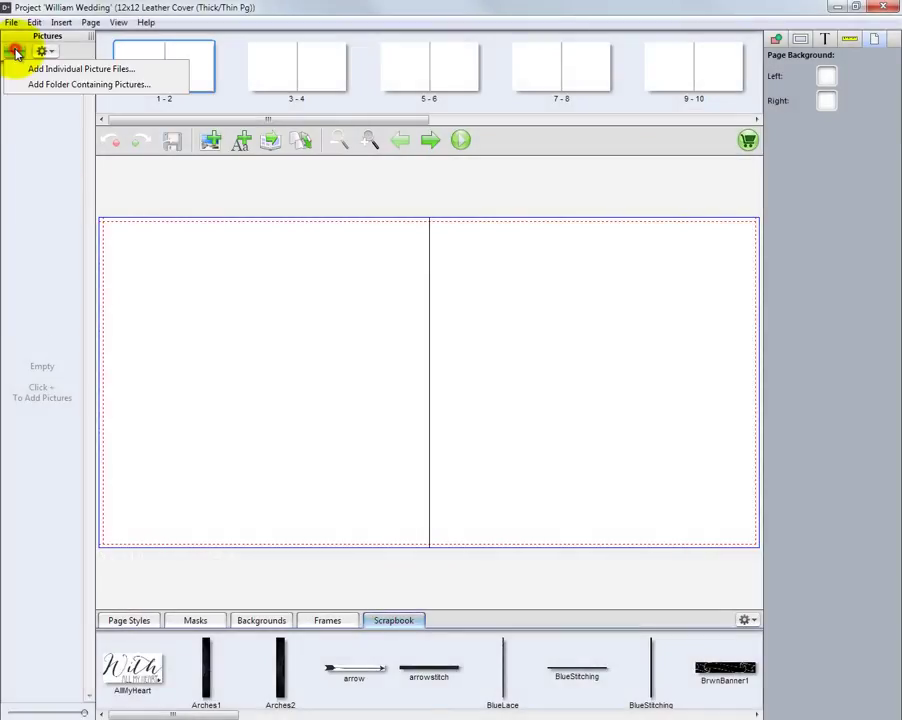
left_click(88, 88)
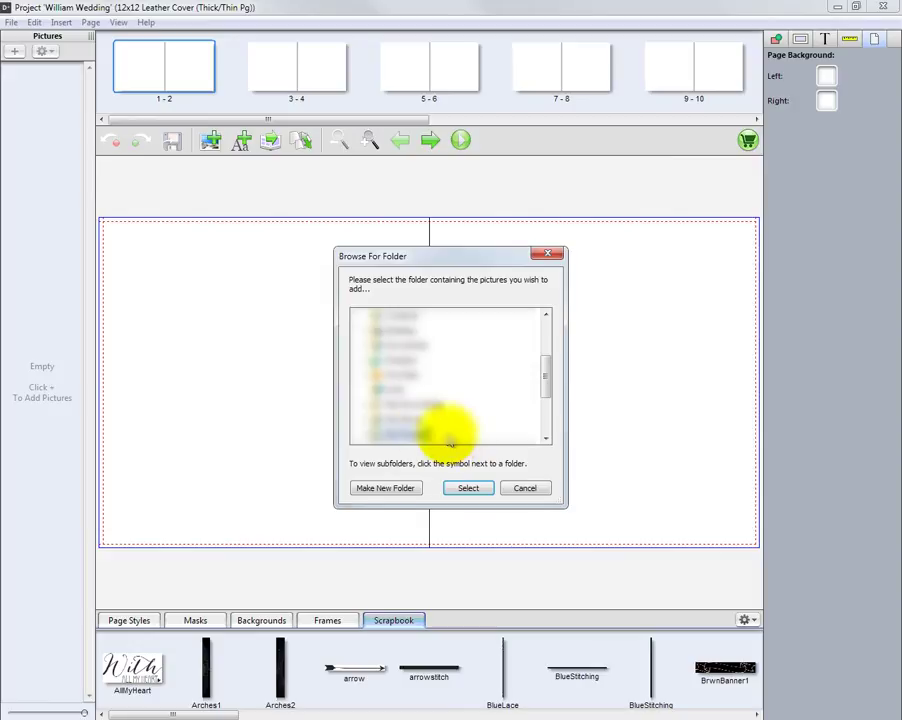
left_click_drag(549, 377, 529, 405)
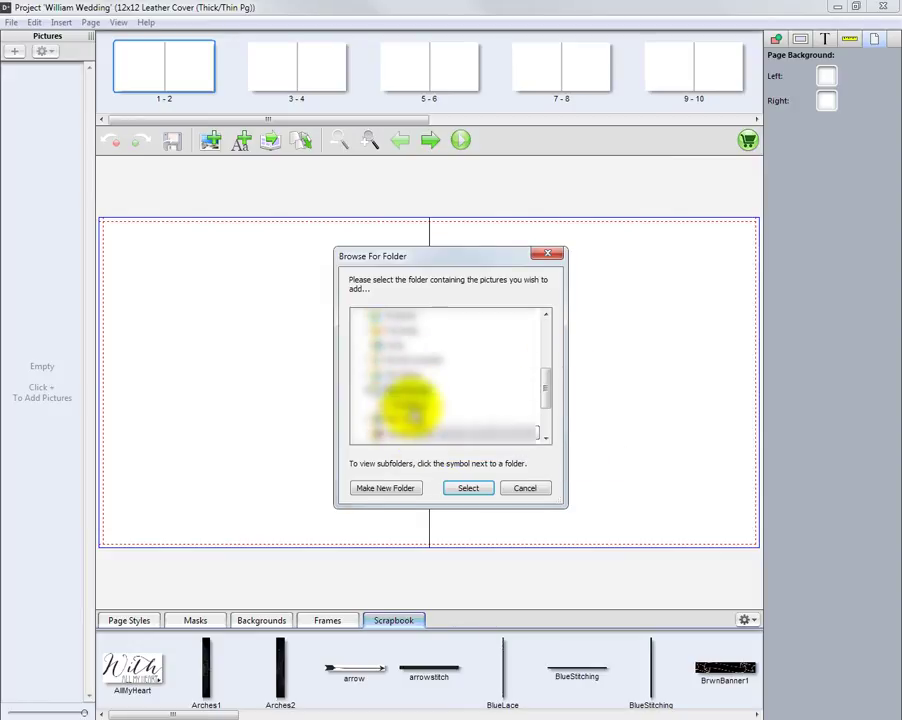
left_click(410, 405)
left_click(467, 489)
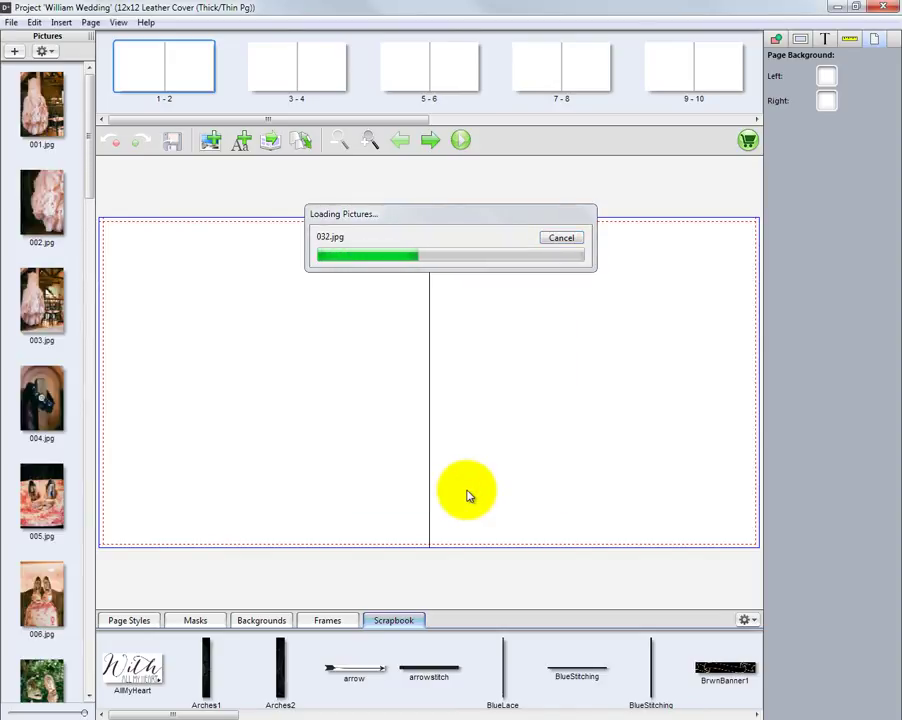
Apply page style 1072 from the Modern Layouts category to spread 1–2
left_click(130, 622)
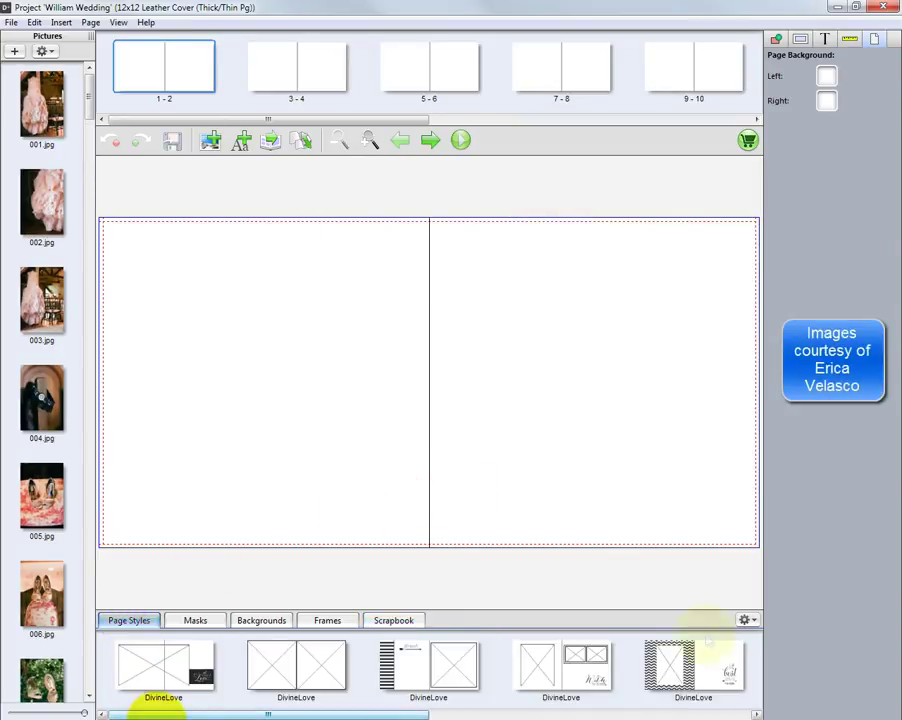
left_click(746, 620)
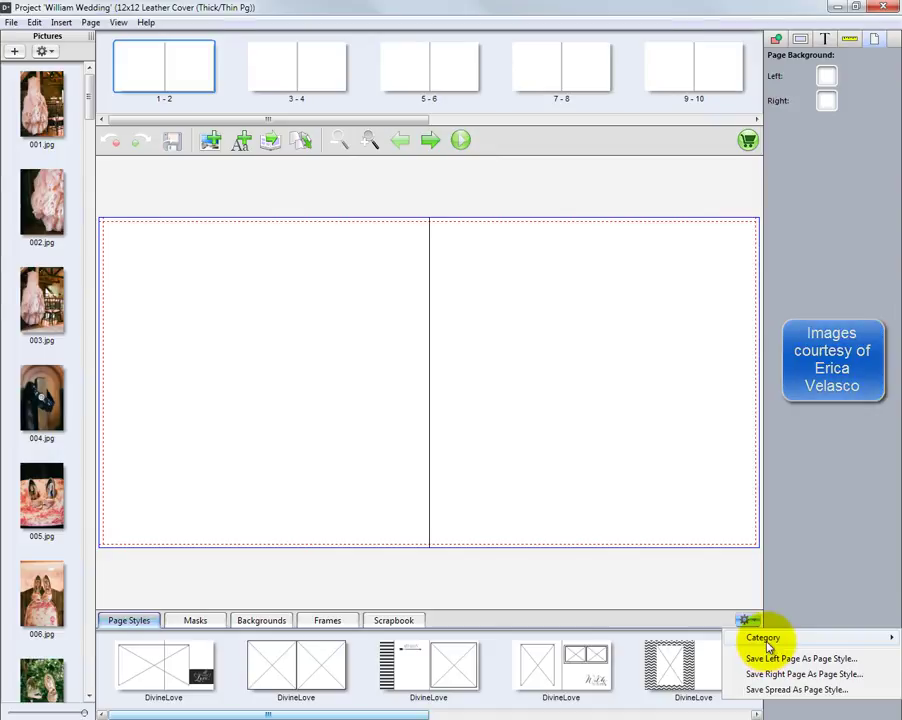
mouse_move(766, 640)
left_click(660, 605)
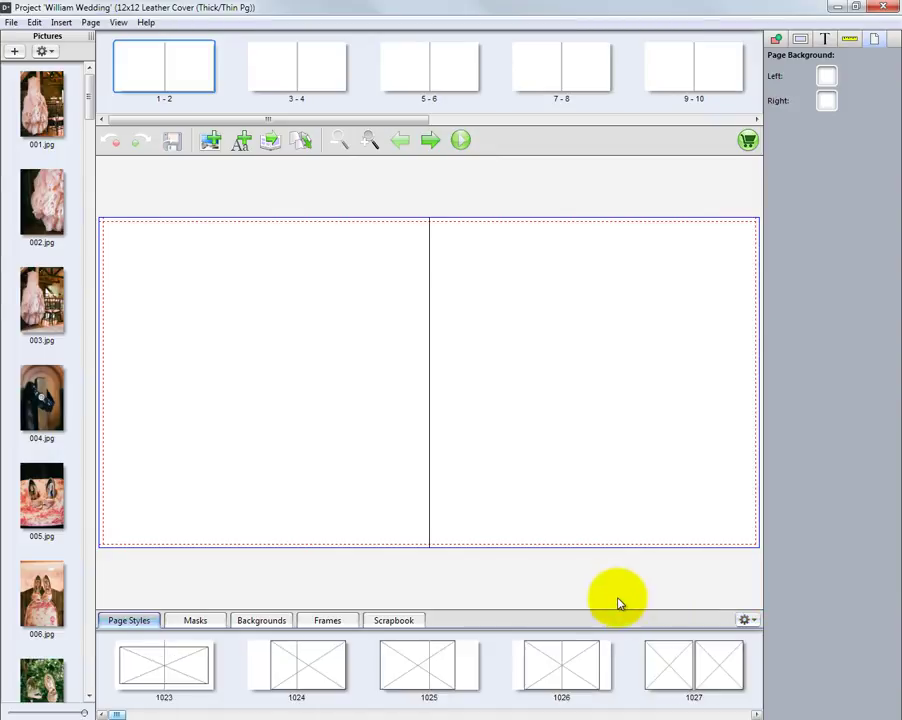
left_click_drag(117, 714, 350, 707)
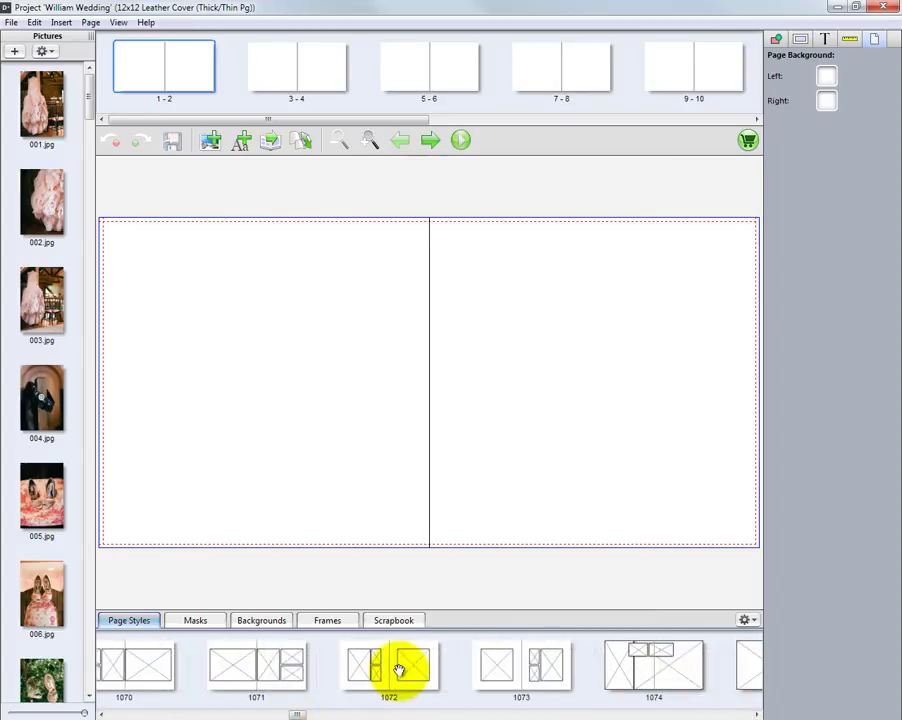
left_click_drag(399, 670, 411, 440)
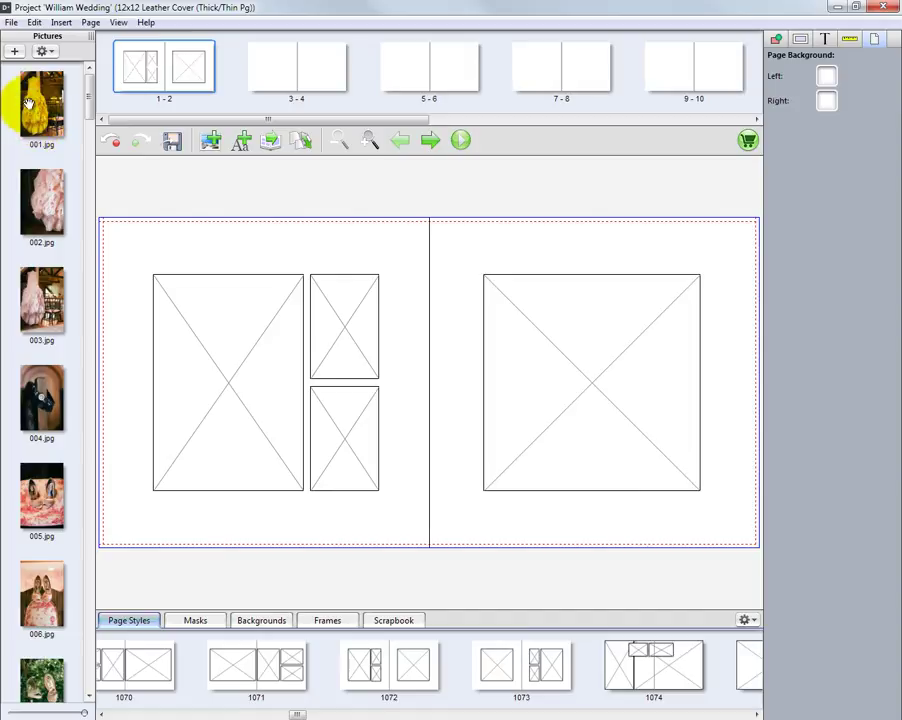
Place 001.jpg, 004.jpg and 006.jpg in the left-page frames and 021.jpg in the right frame
left_click_drag(36, 98, 226, 374)
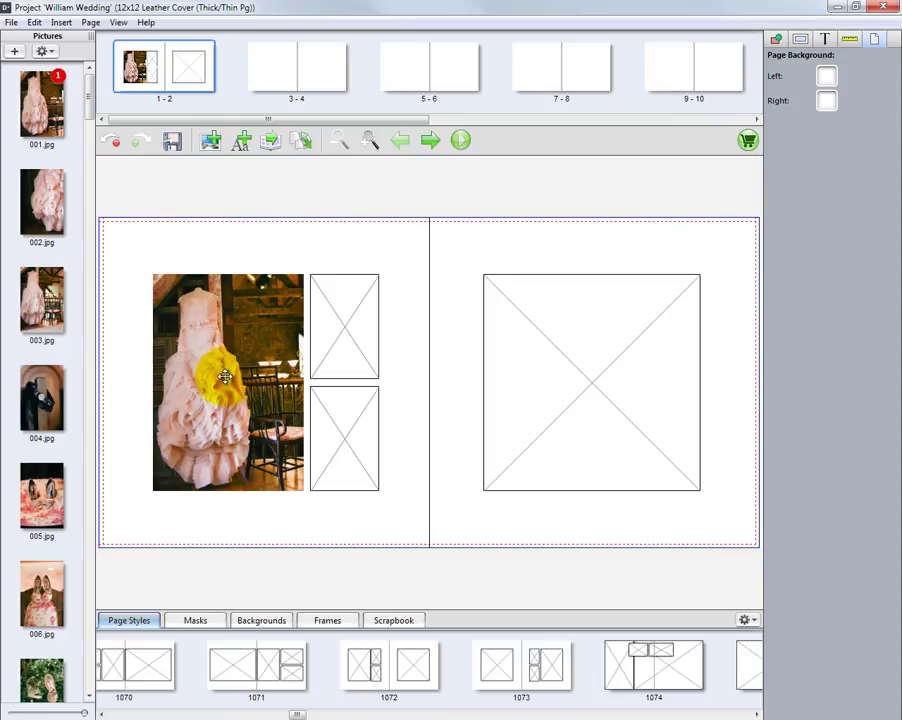
left_click_drag(58, 396, 340, 334)
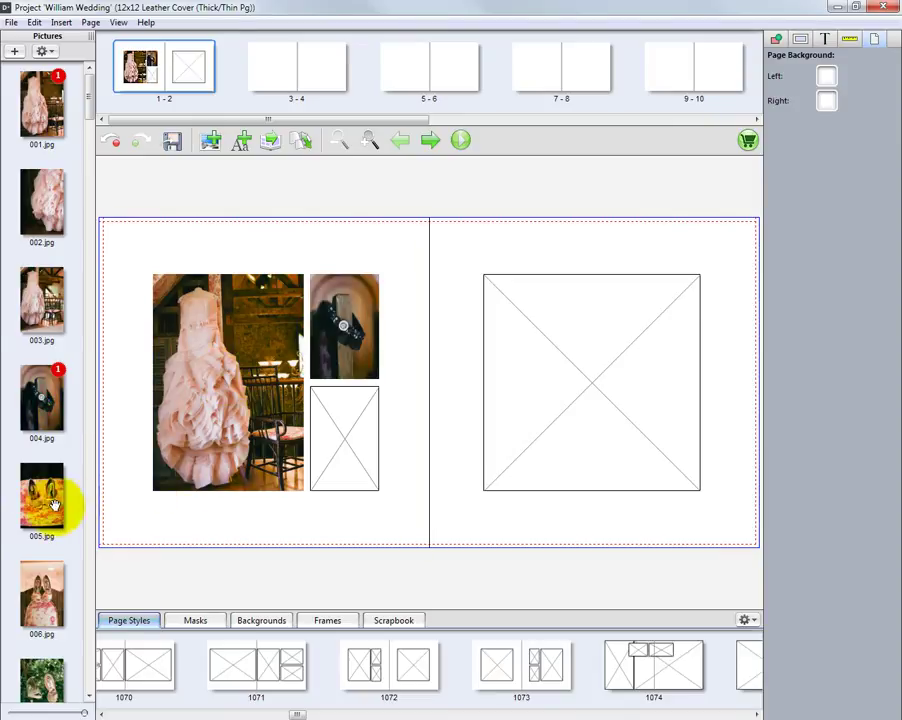
left_click_drag(45, 582, 344, 430)
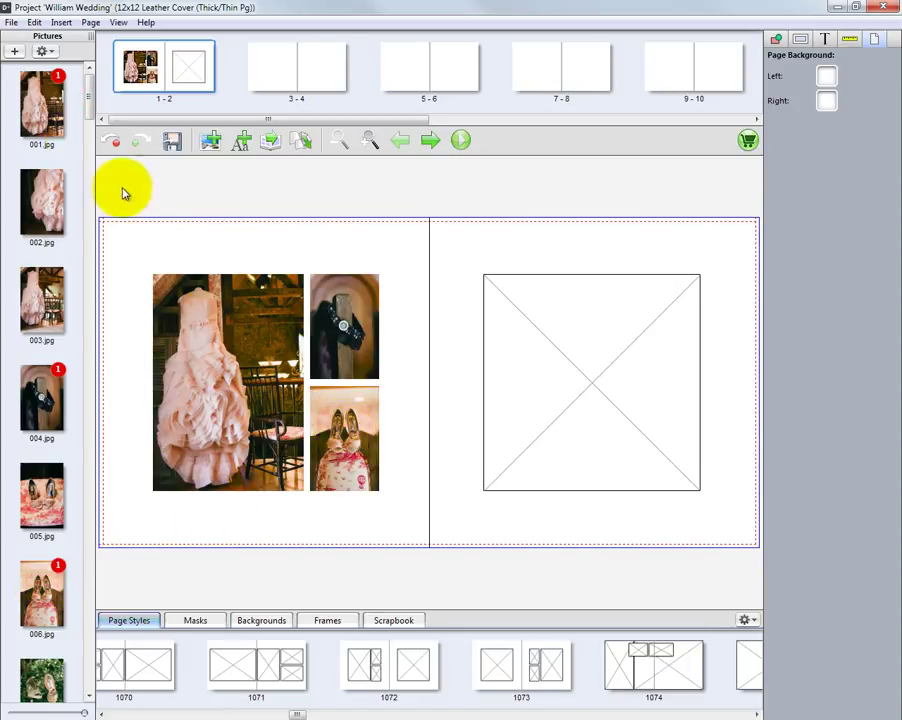
left_click_drag(88, 100, 88, 237)
left_click_drag(47, 172, 563, 375)
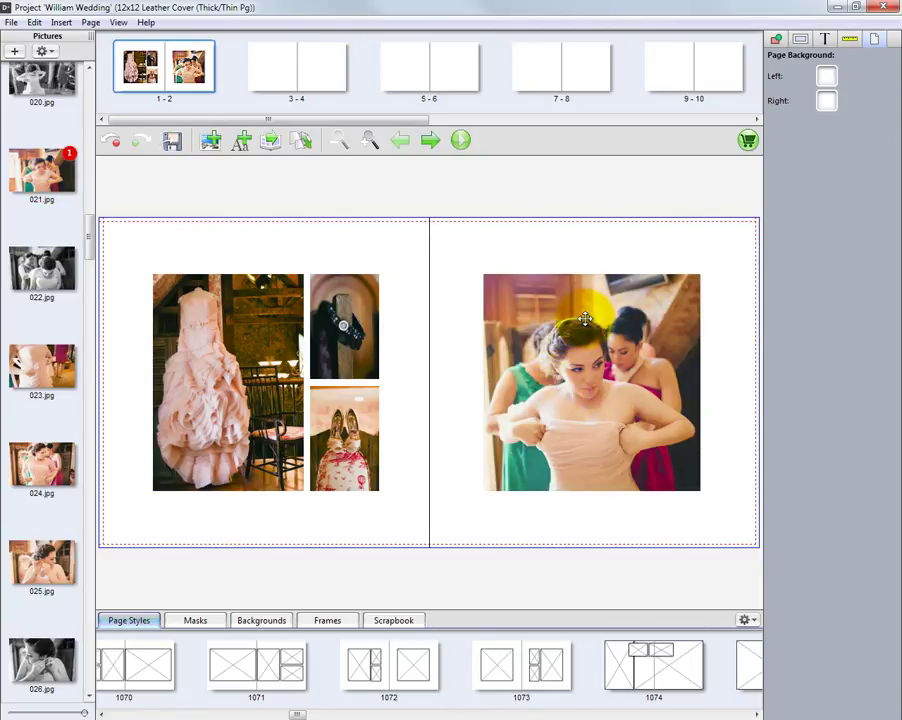
left_click(584, 336)
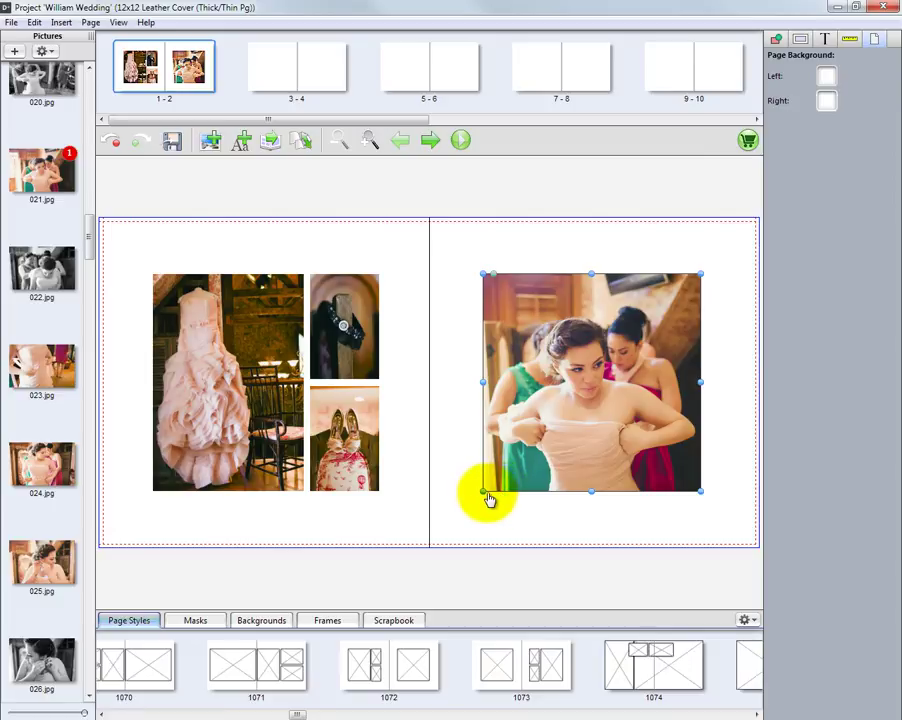
Enlarge the right-page bride photo frame outward toward the bottom-left and top-right
left_click_drag(483, 494, 463, 515)
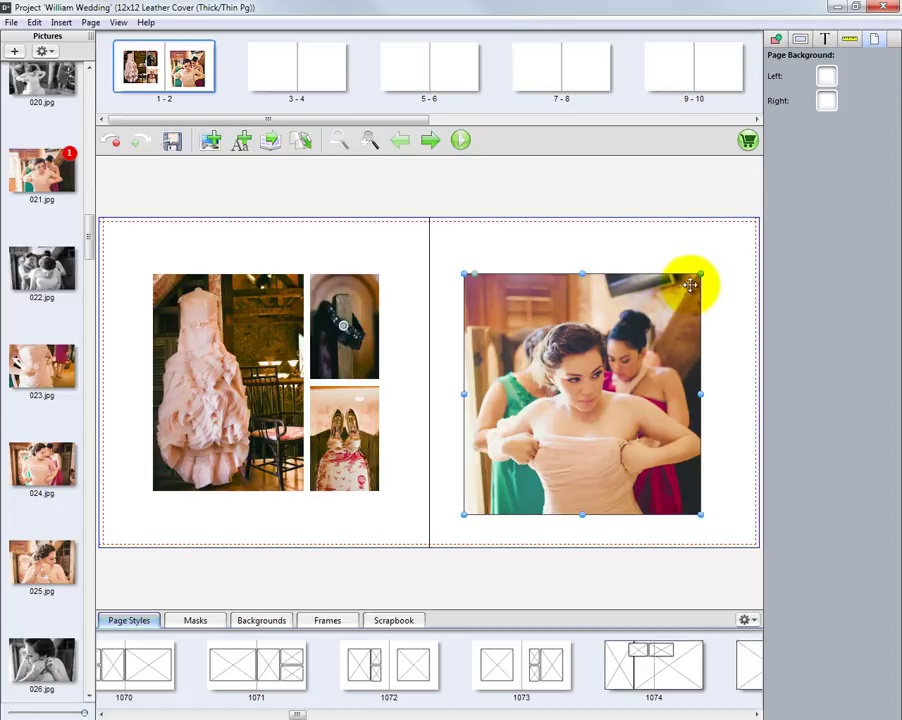
left_click_drag(703, 282, 712, 252)
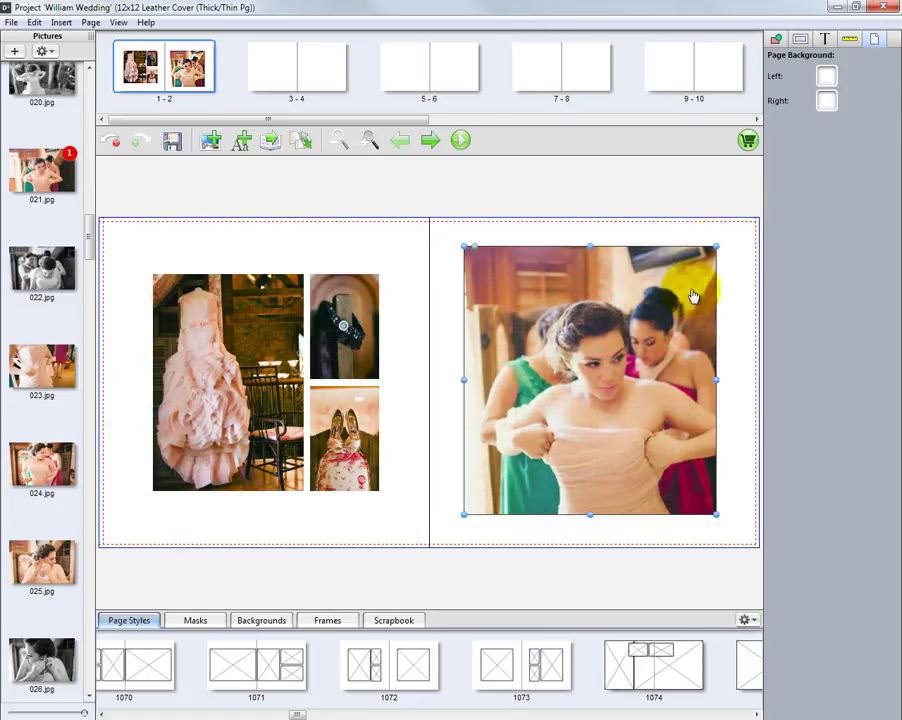
left_click(738, 400)
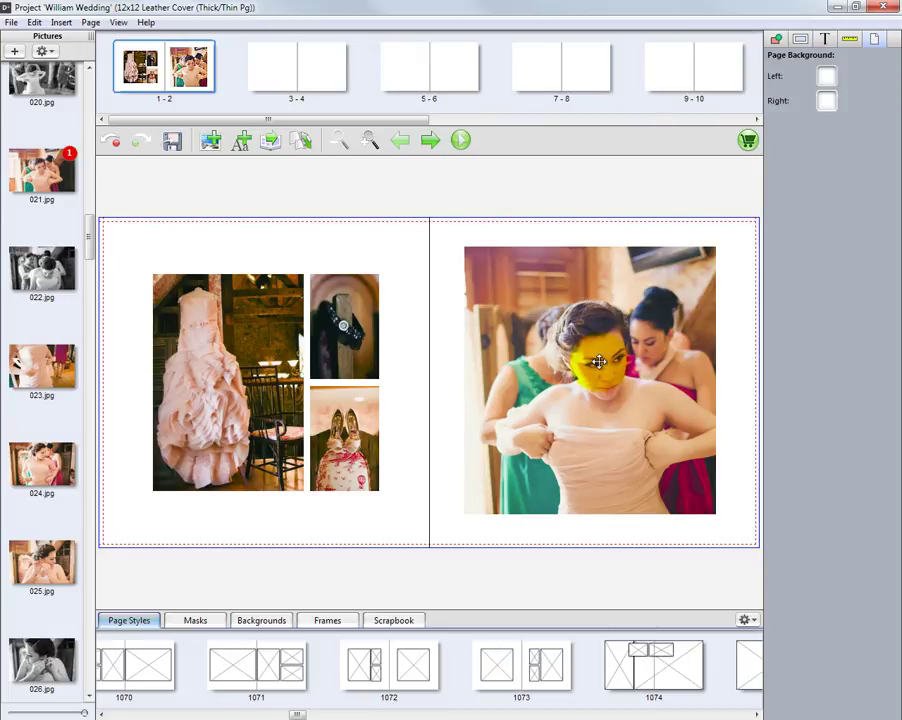
double_click(594, 364)
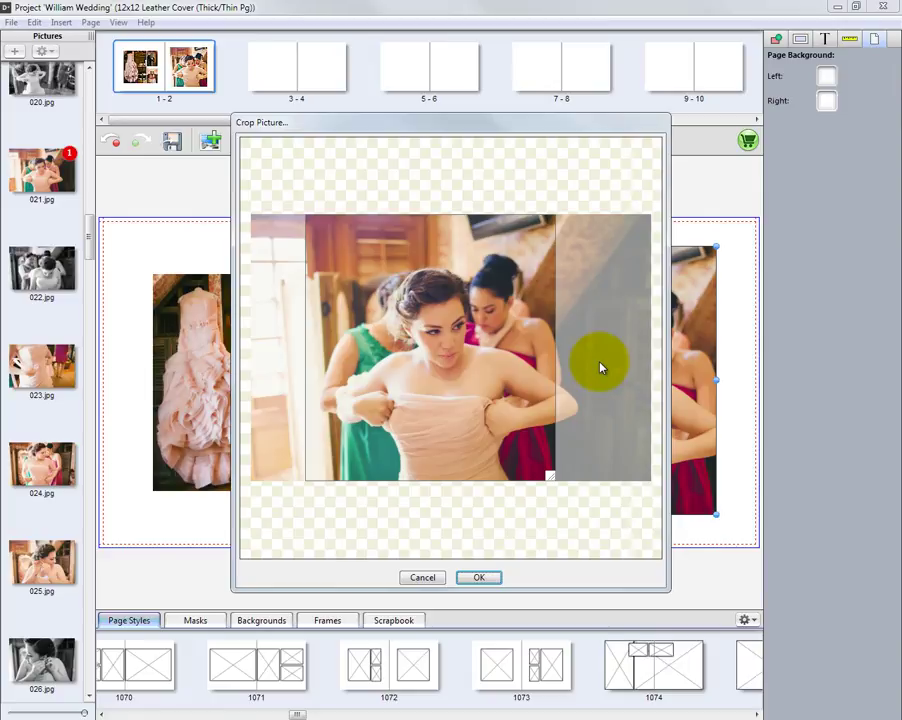
Recrop the bride photo in the Crop Picture dialog to frame her and the bridesmaids
left_click_drag(494, 352, 509, 262)
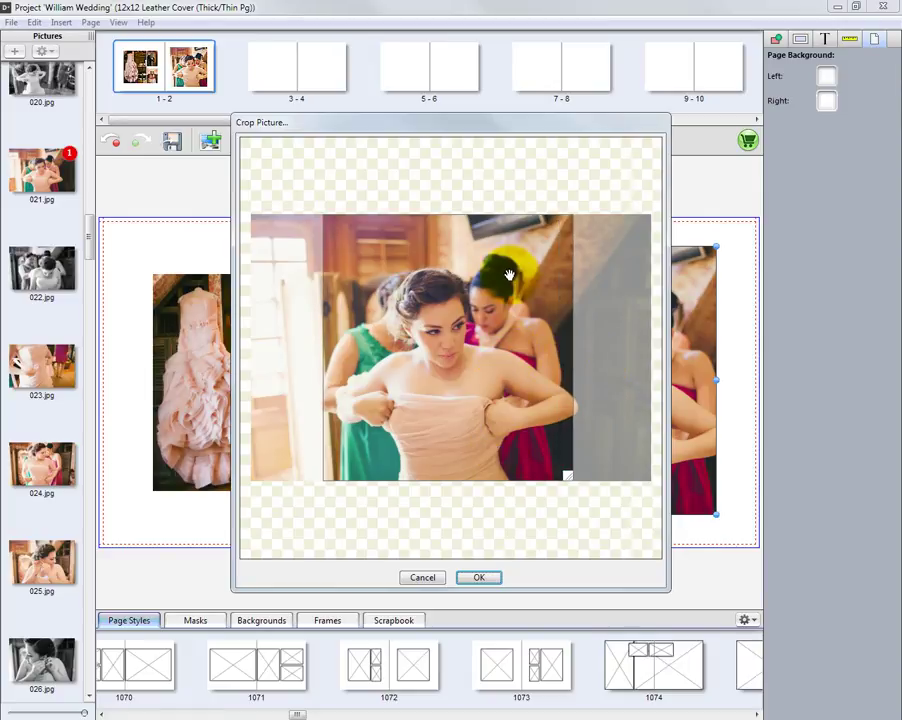
left_click(567, 316)
left_click_drag(588, 481, 483, 382)
left_click_drag(402, 306, 446, 337)
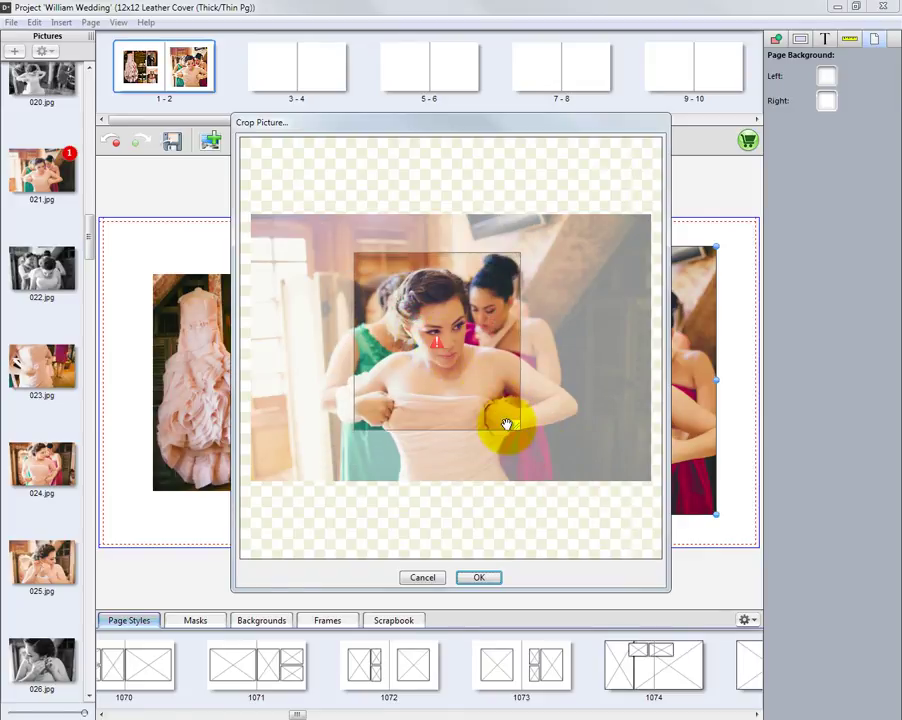
left_click_drag(515, 430, 575, 501)
left_click_drag(530, 413, 493, 375)
mouse_move(528, 445)
left_mouse_down()
mouse_move(578, 501)
mouse_move(527, 441)
left_mouse_up()
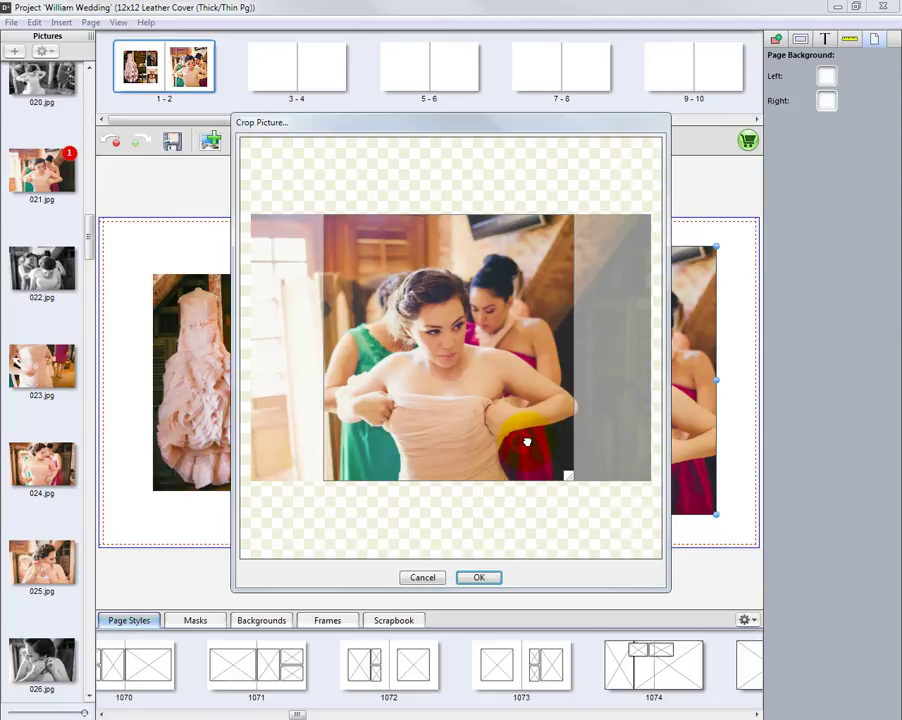
left_click(497, 576)
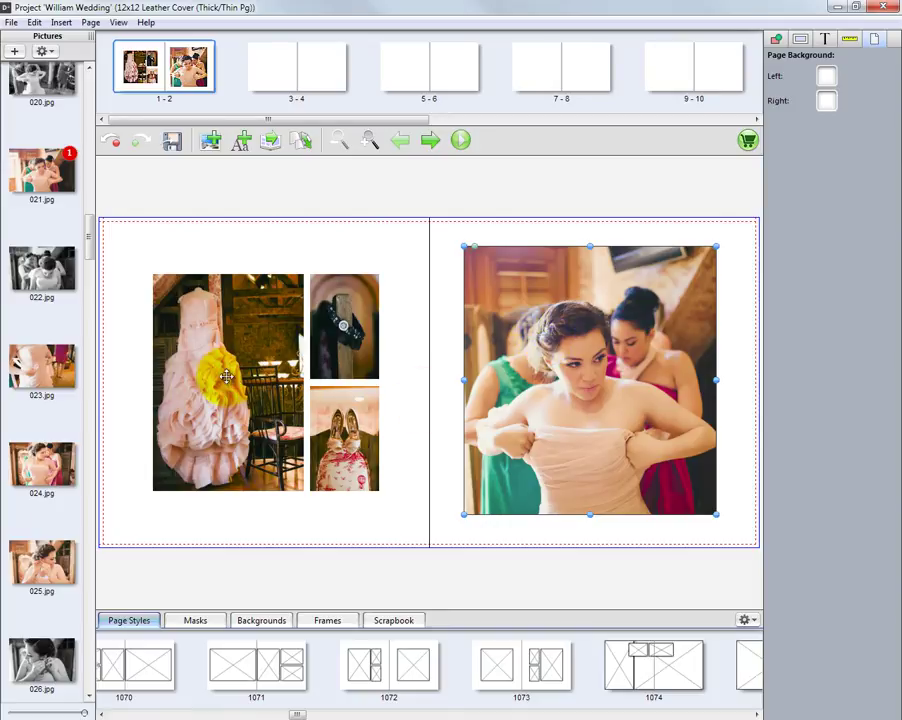
Select the dress, detail and shoe photos and give the selected photos rounded corners
left_click(222, 368)
left_click(342, 325, "ctrl")
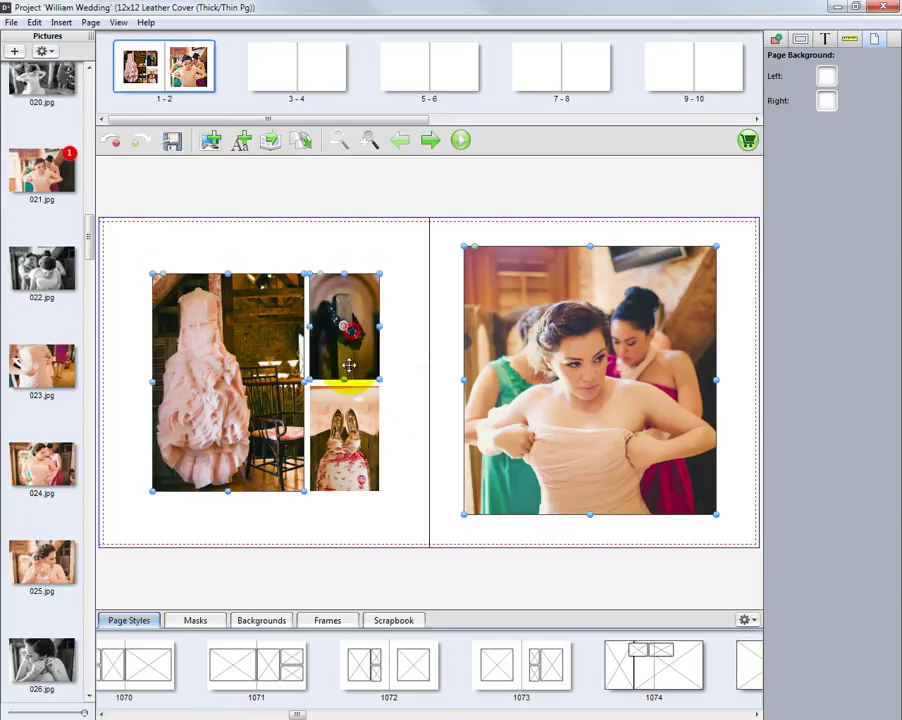
left_click(348, 426, "ctrl")
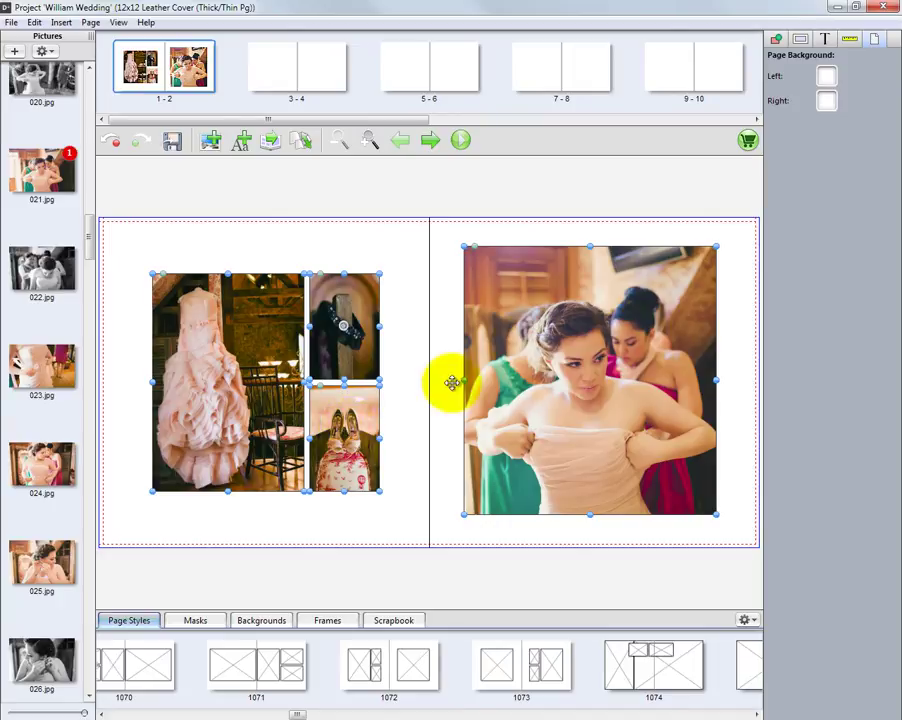
left_click(777, 42)
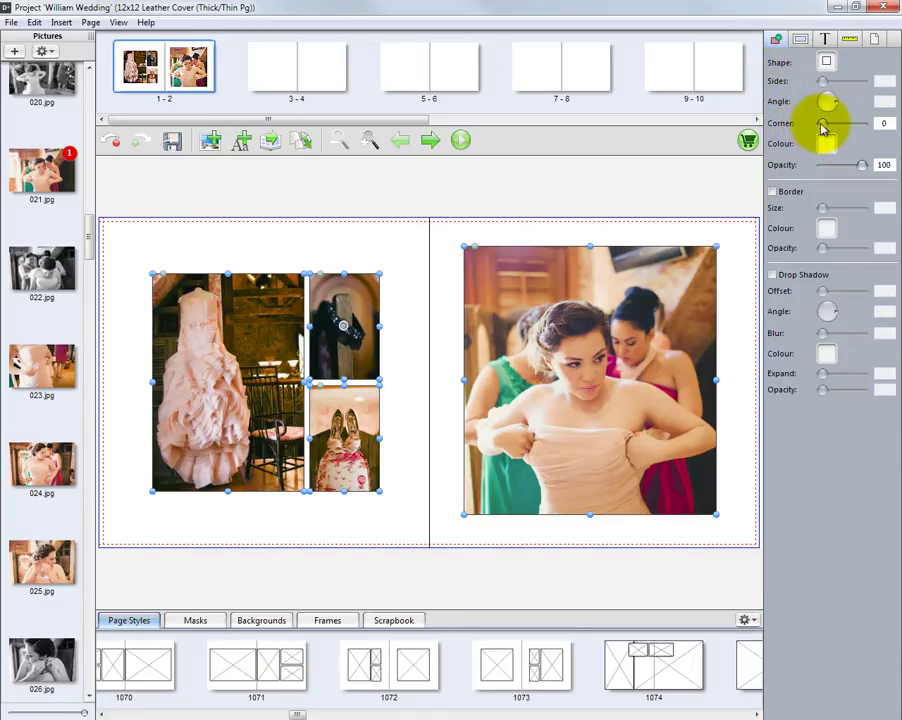
left_click_drag(826, 124, 848, 127)
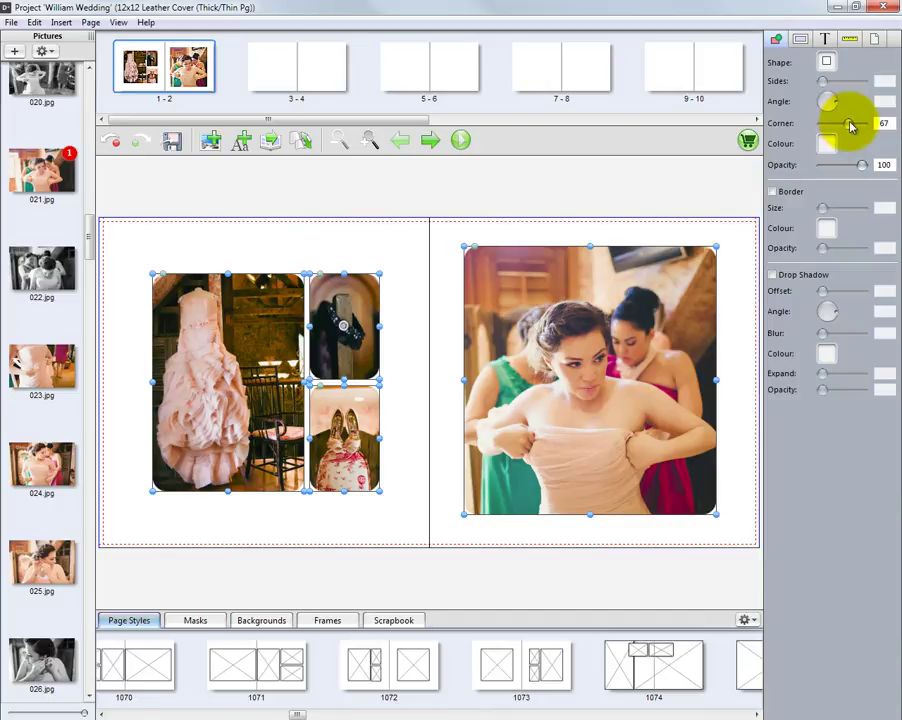
Add a 3.0 orange border to the photos, then bring up the full Color dialog
left_click(772, 192)
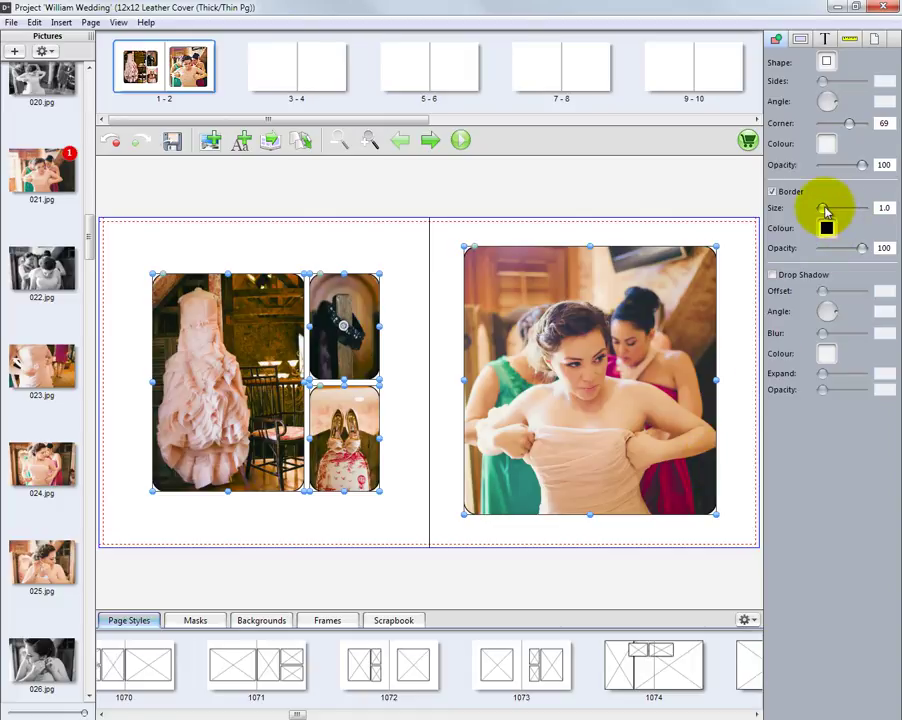
left_click_drag(824, 210, 826, 210)
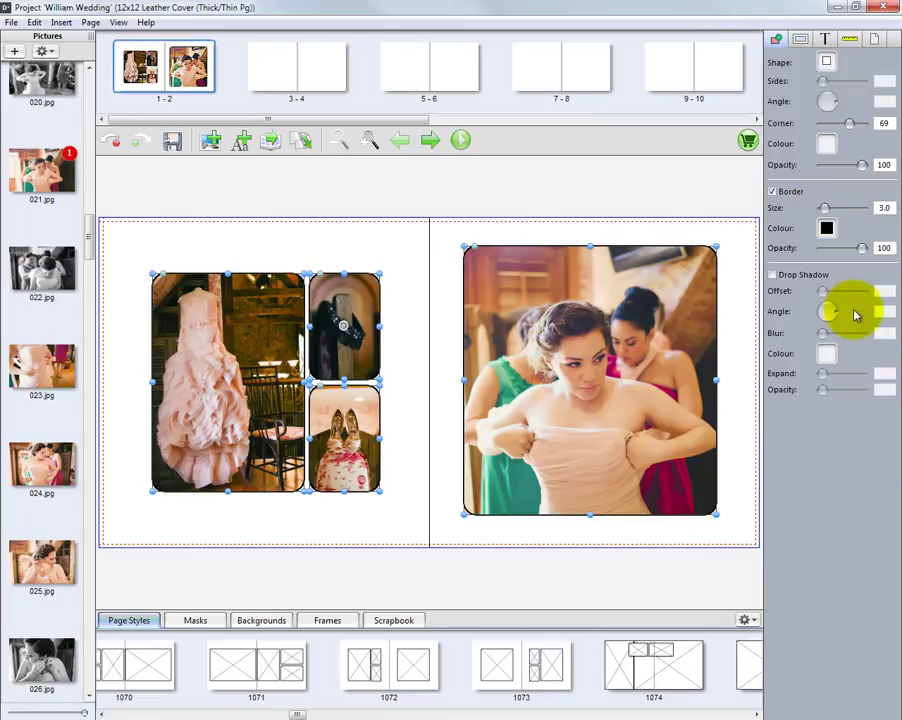
left_click(827, 228)
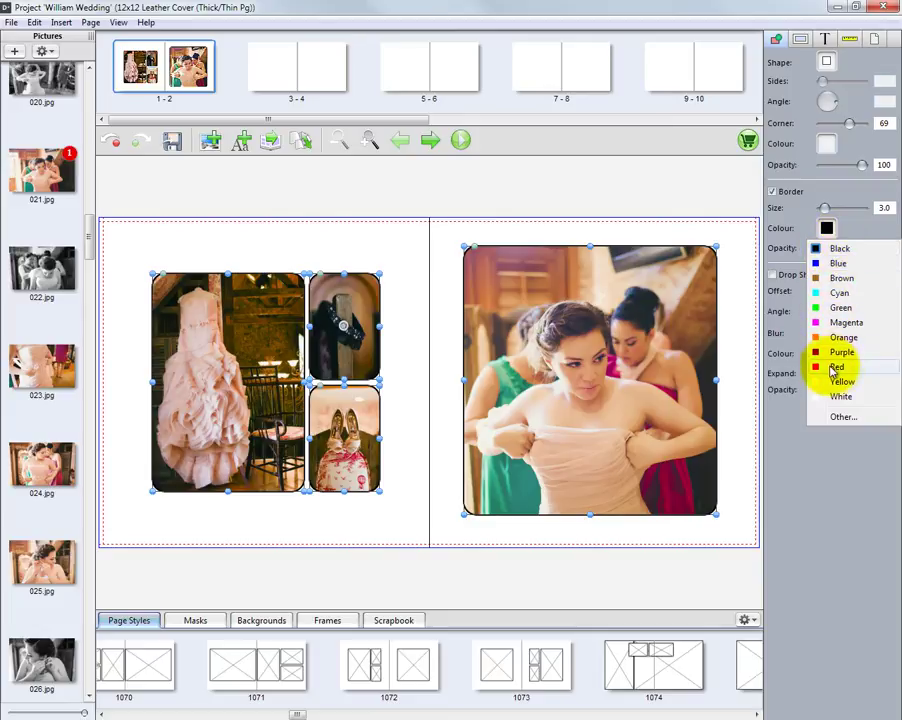
left_click(841, 338)
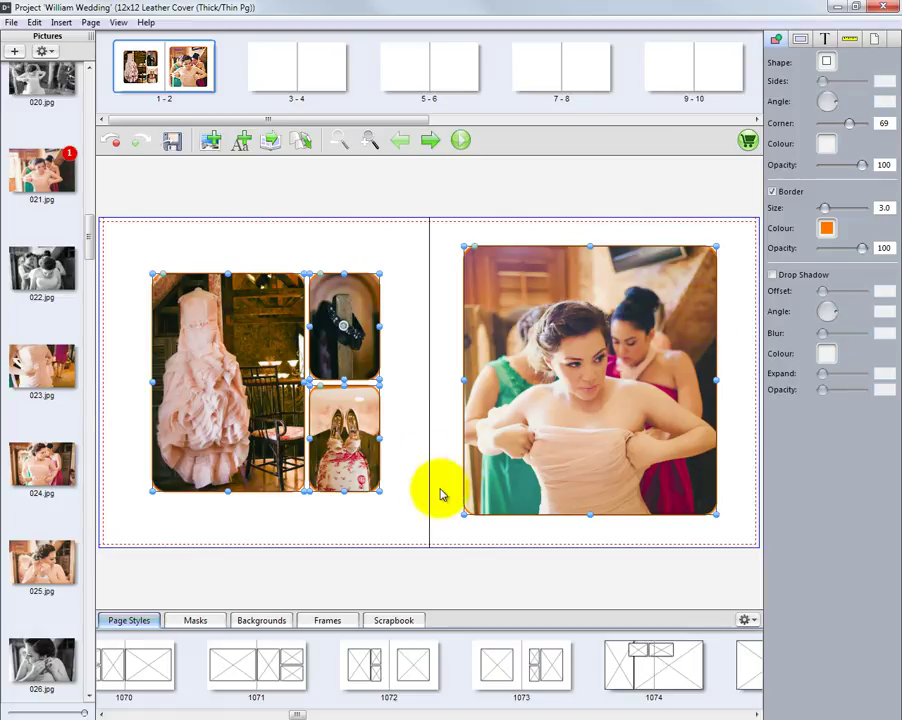
left_click(827, 229)
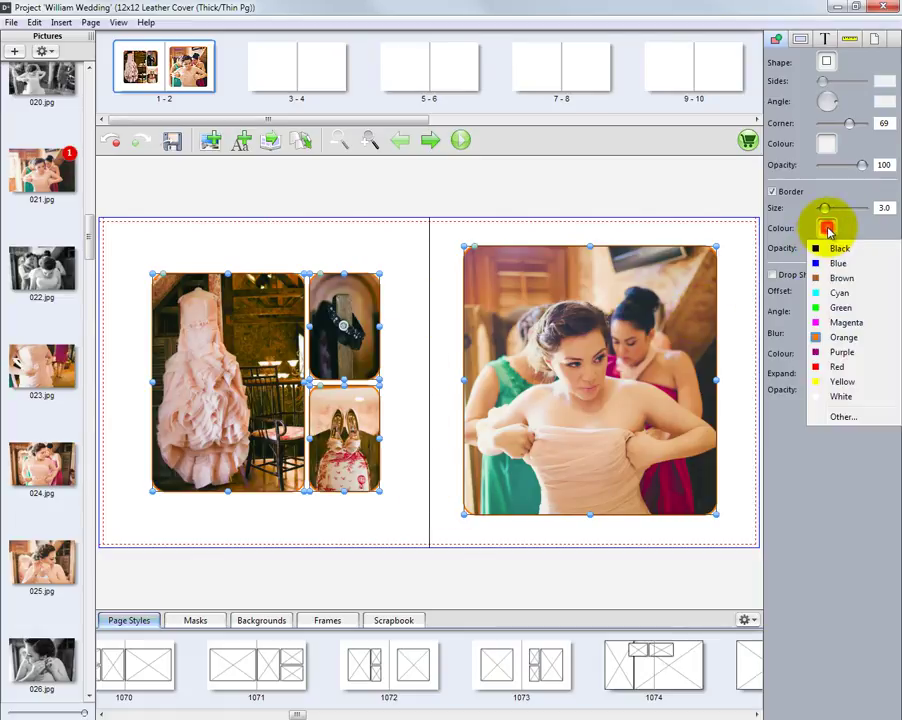
left_click(836, 415)
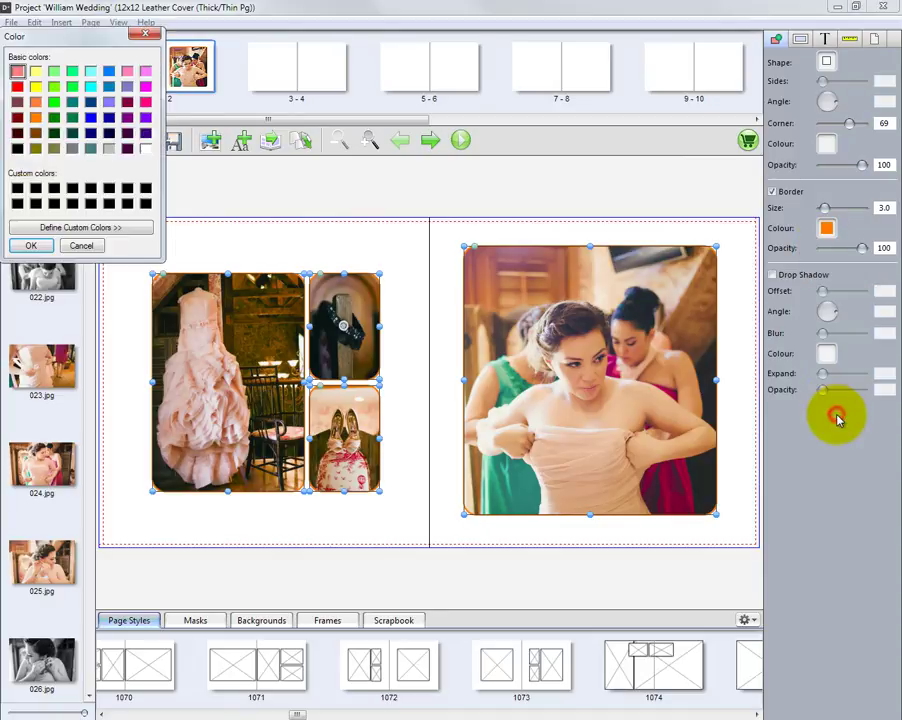
Lighten the border orange to R255 G160 B74, save it as a custom colour and apply it
left_click(90, 229)
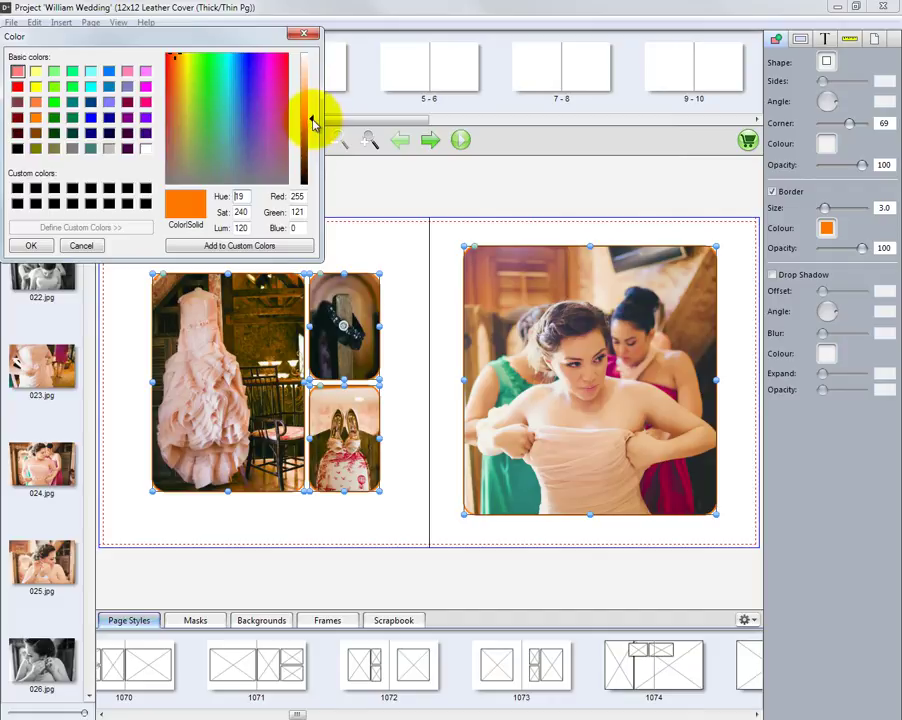
left_click_drag(312, 120, 313, 107)
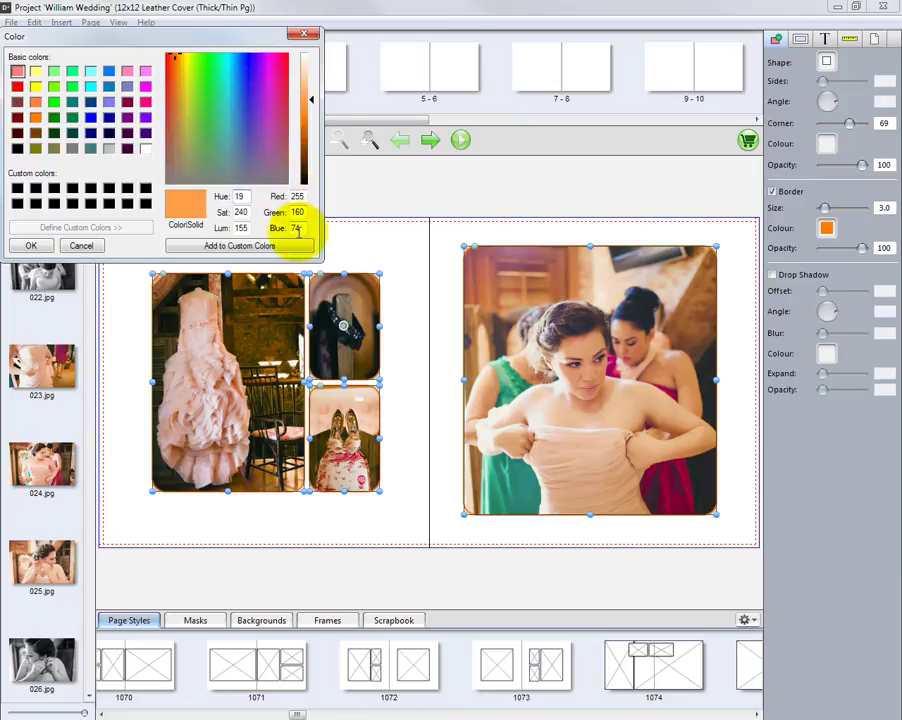
left_click(257, 248)
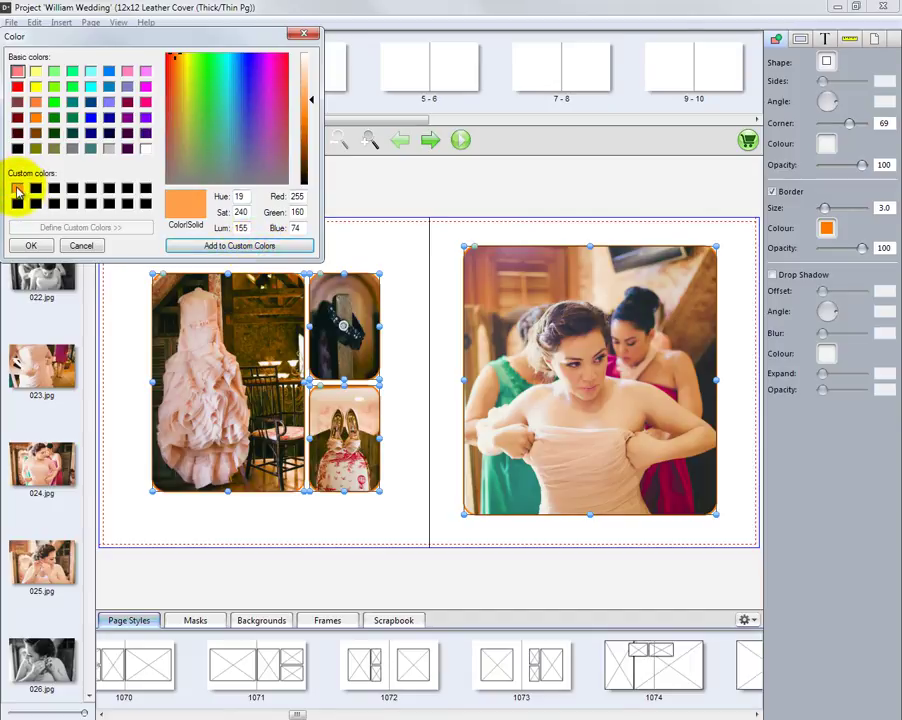
left_click(30, 245)
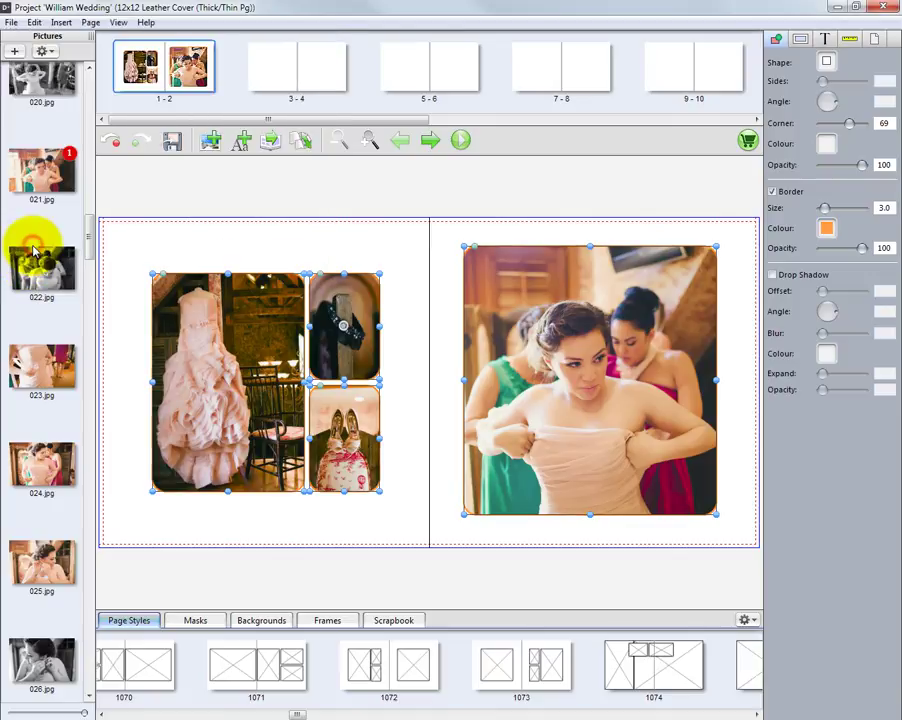
Turn on a black drop shadow for the photos and select its Offset value to change it to 10
left_click(772, 275)
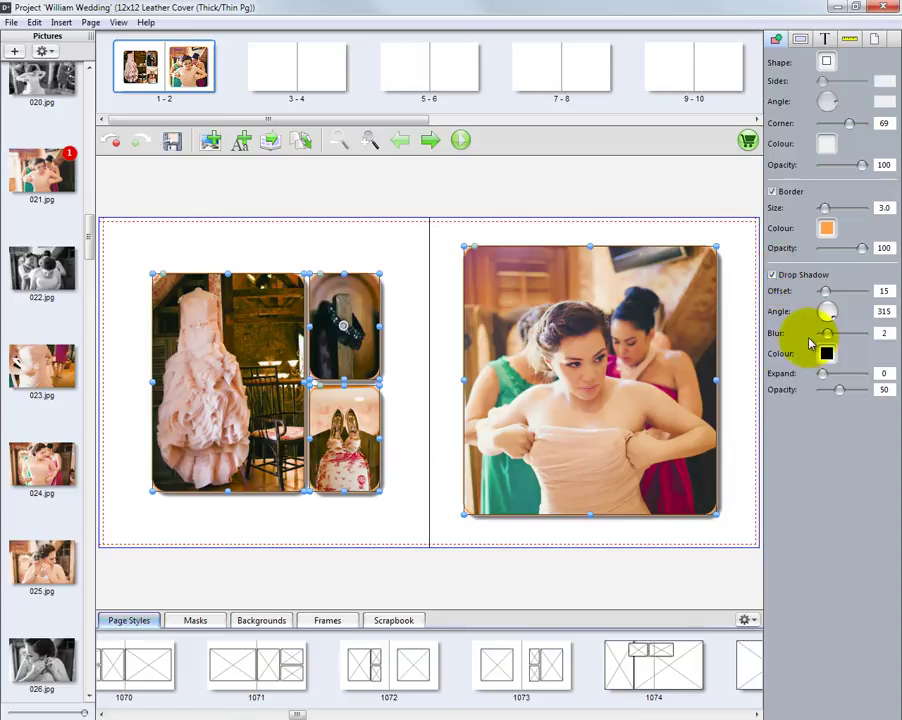
double_click(884, 291)
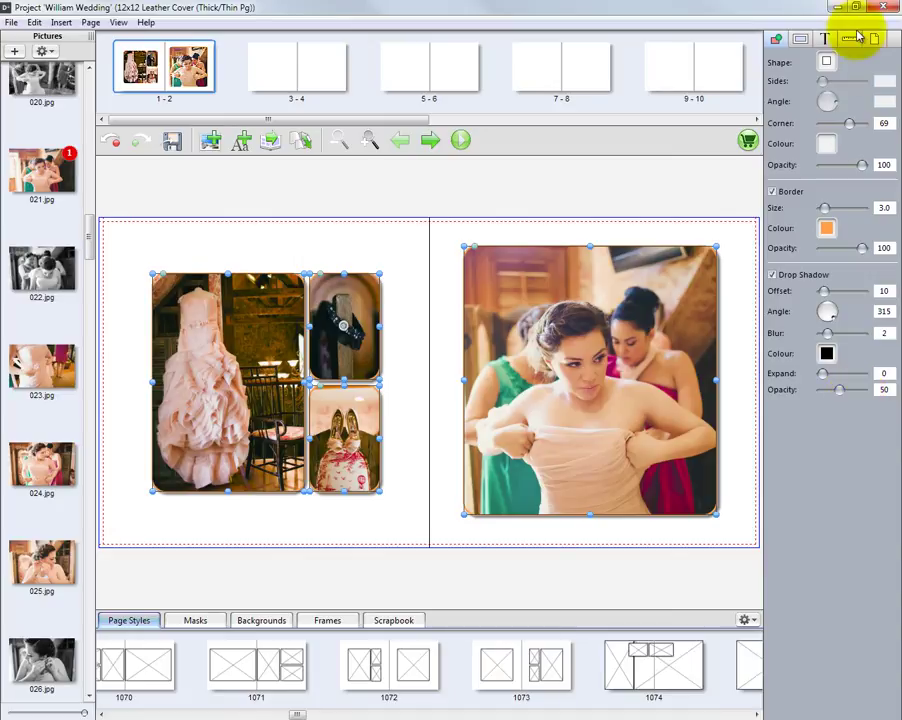
Select only the right-page bride photo and set its colour mode to Black and White
left_click(801, 40)
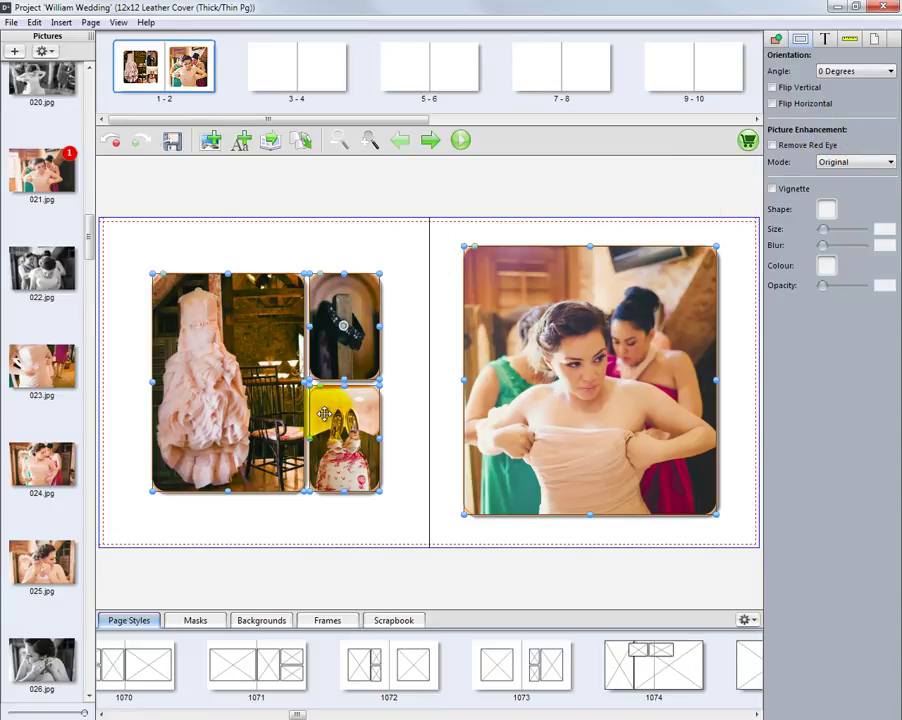
left_click(890, 164)
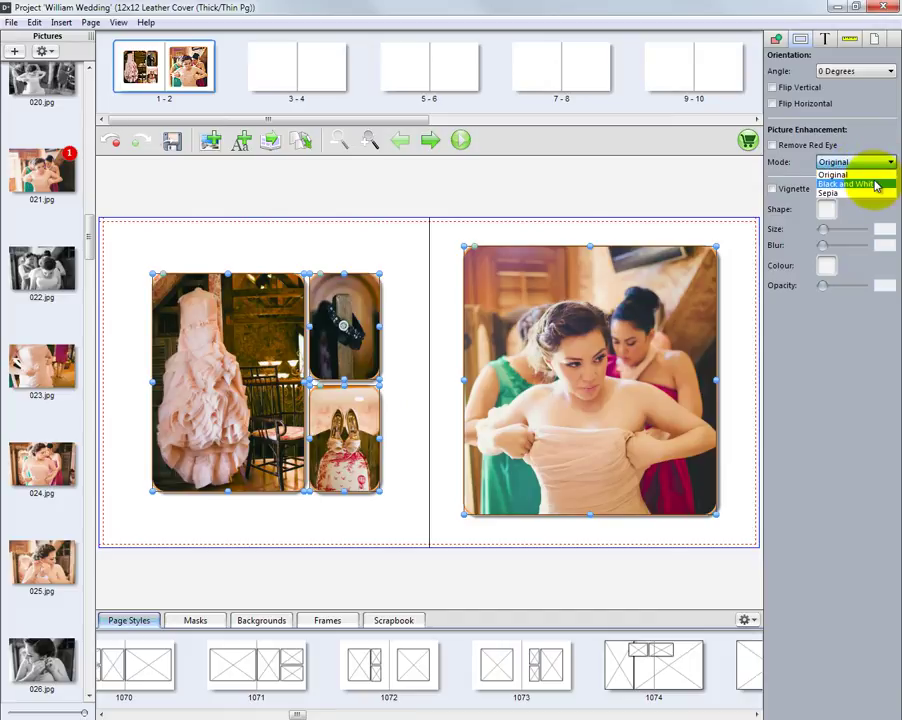
left_click(745, 260)
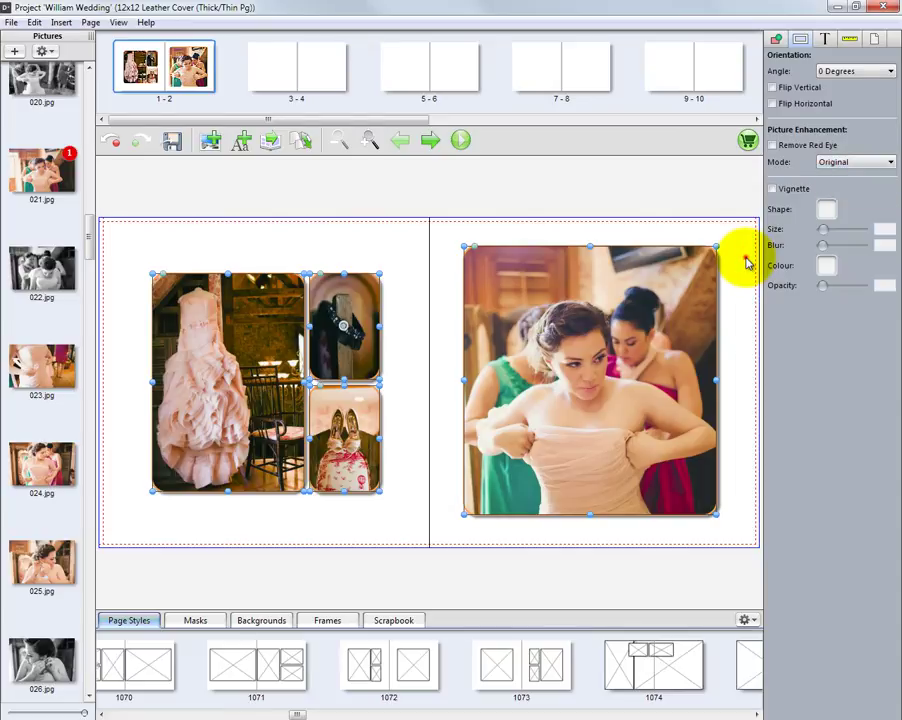
left_click(745, 262)
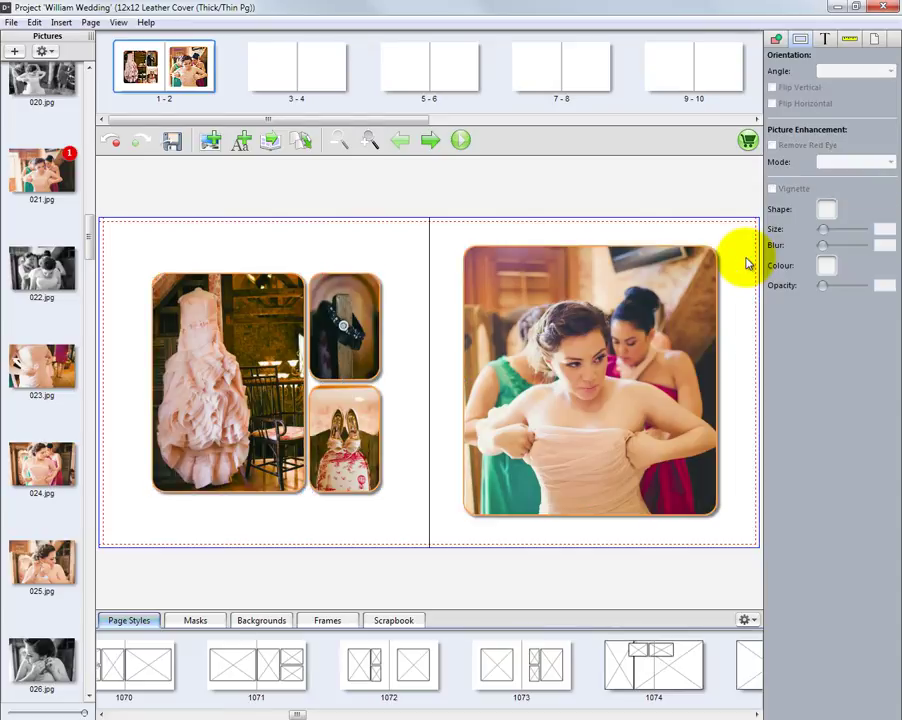
left_click(676, 300)
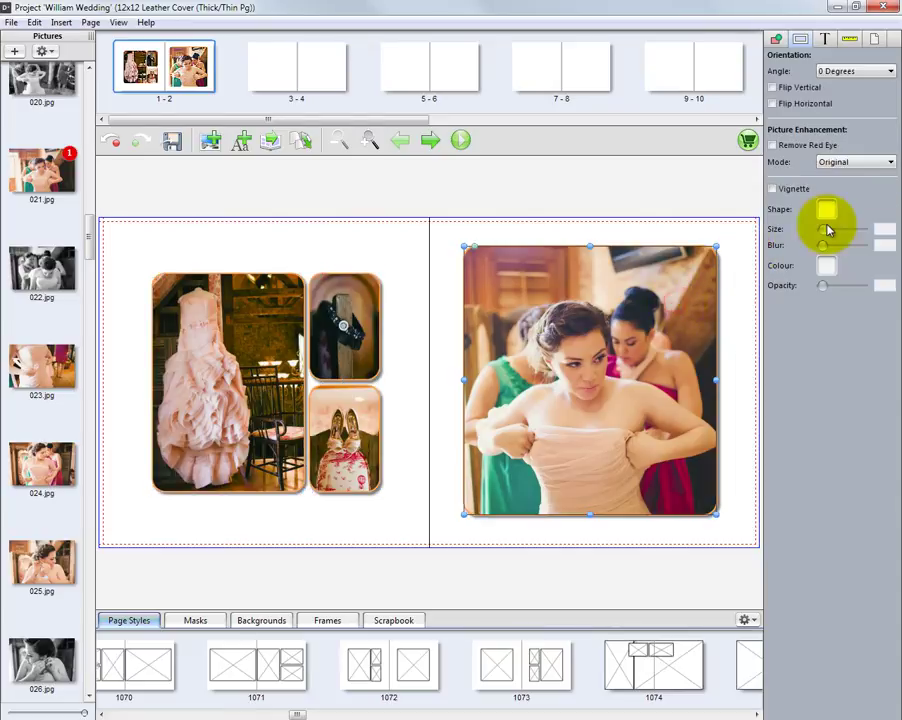
left_click(881, 162)
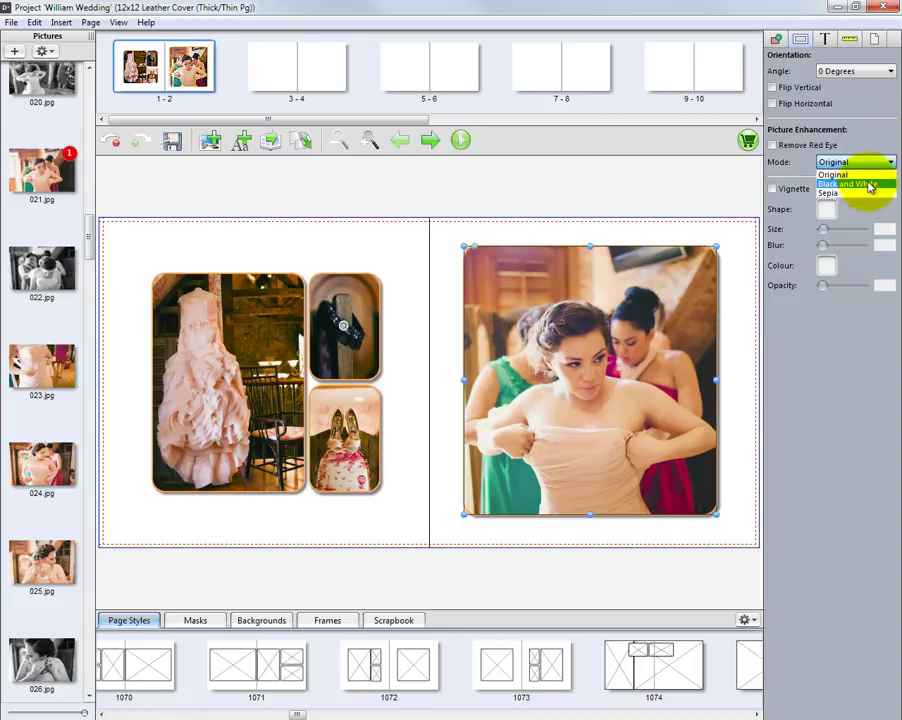
left_click(869, 185)
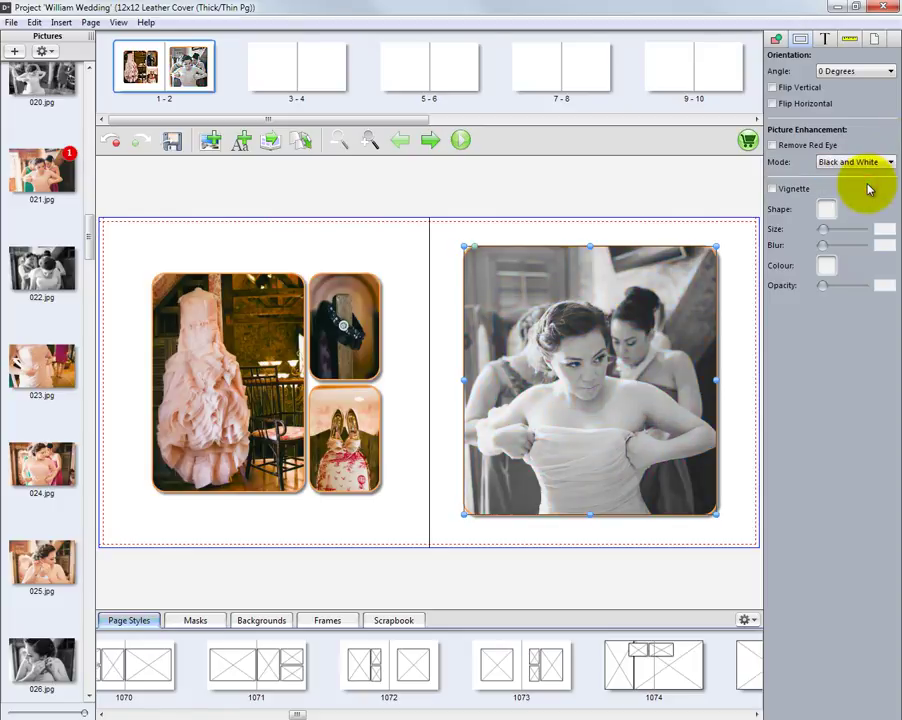
Give the bride photo a soft circular black vignette, after trying and undoing flip and mirror
left_click(774, 89)
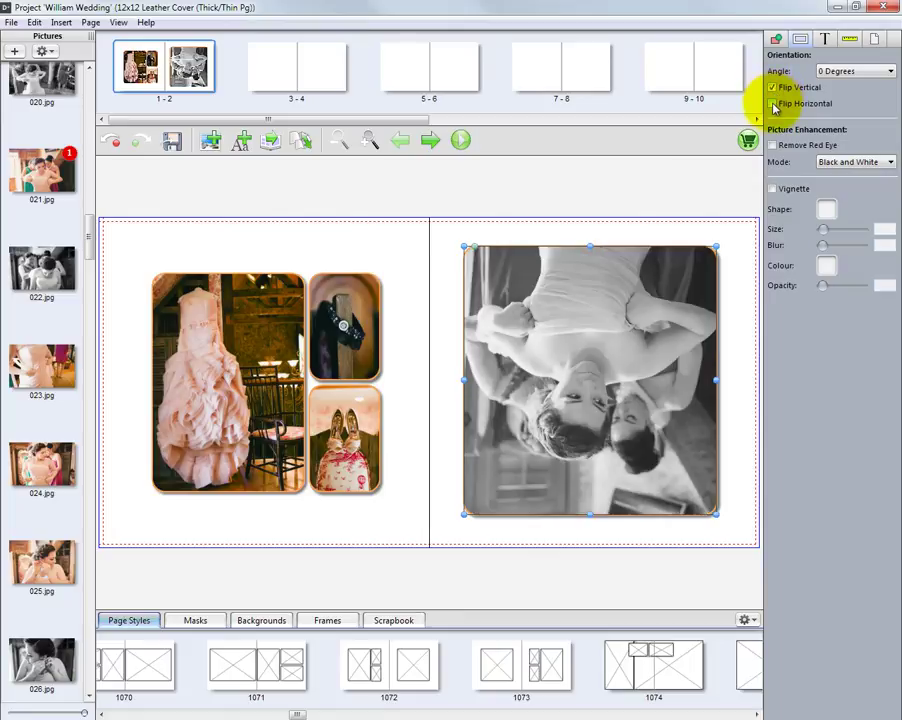
left_click(774, 104)
left_click(774, 89)
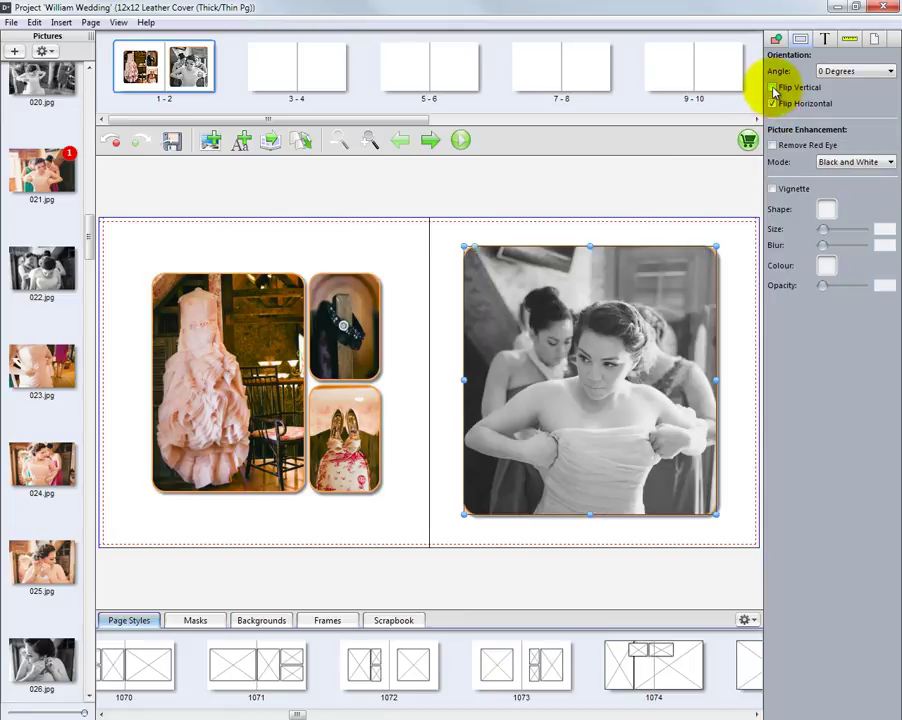
left_click(774, 104)
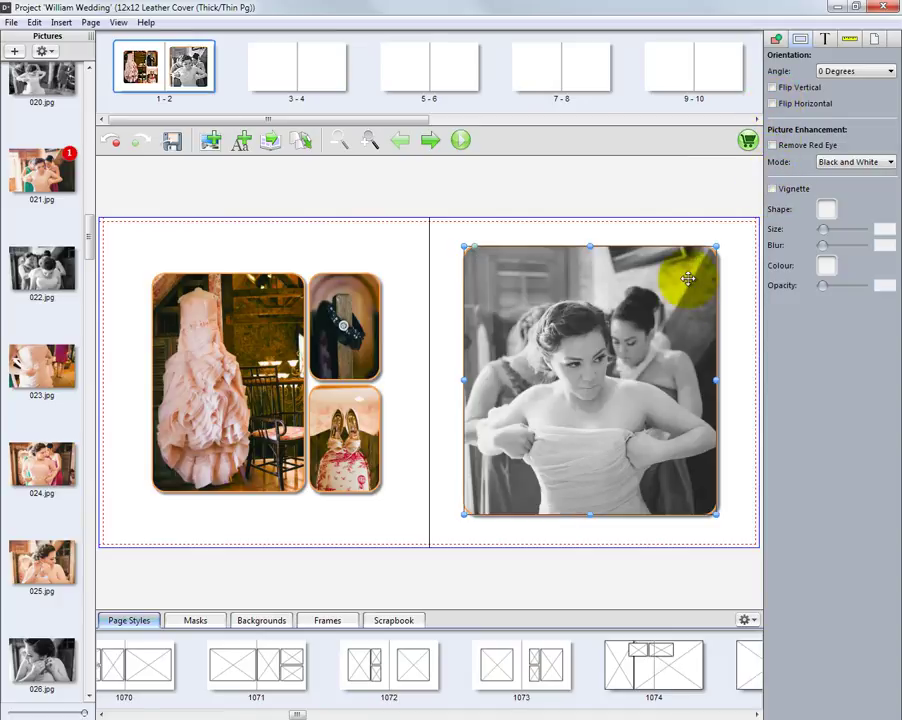
left_click(772, 189)
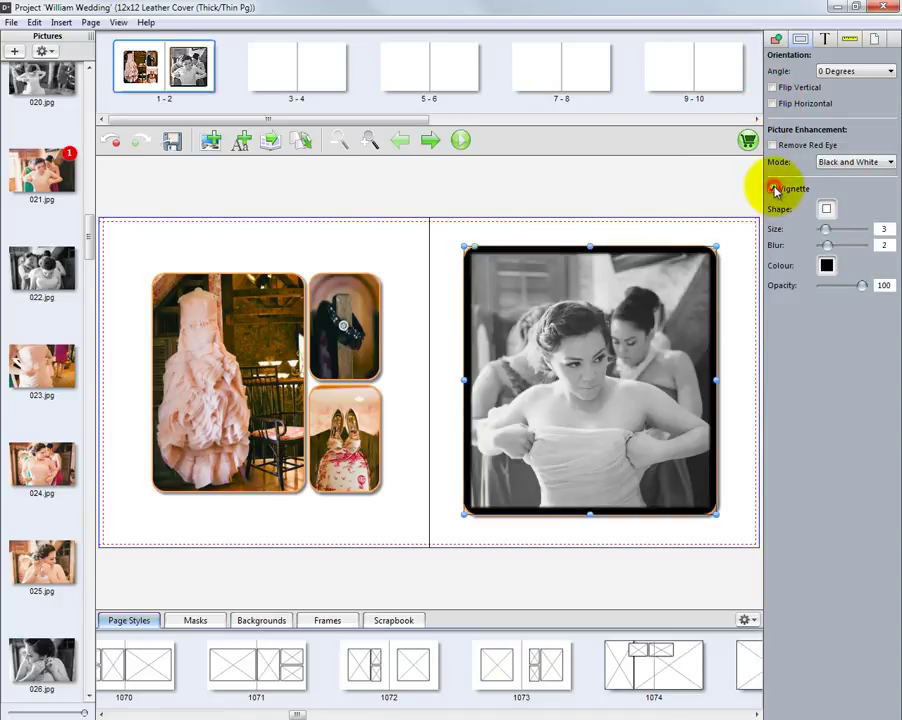
left_click(826, 209)
left_click(826, 245)
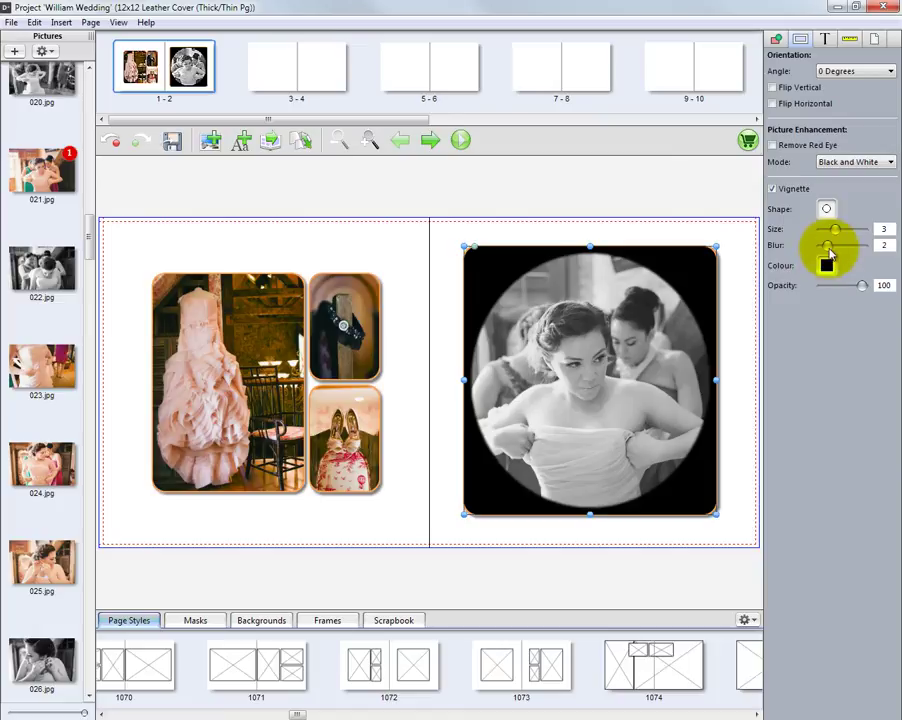
left_click_drag(827, 245, 835, 285)
Go to the empty pages 3–4 and apply page style 1073 to the spread
left_click(338, 73)
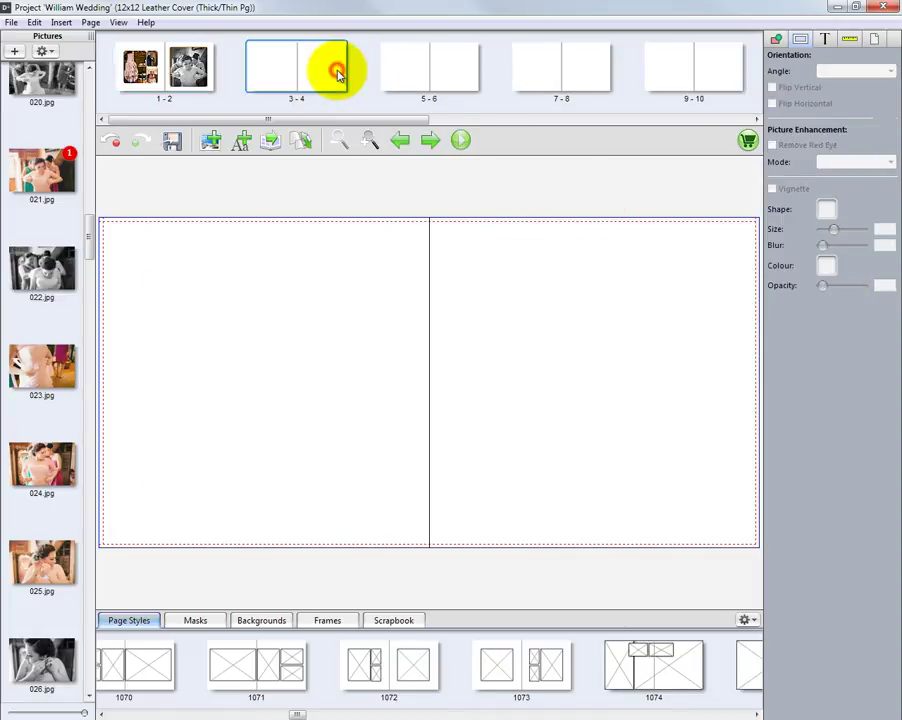
left_click_drag(522, 673, 419, 430)
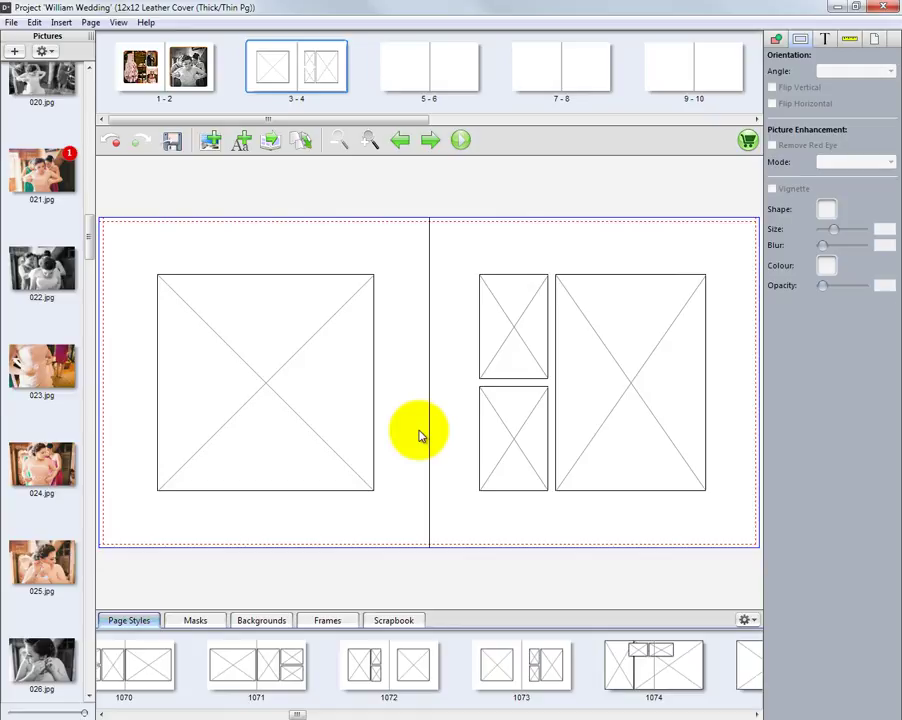
left_click(875, 45)
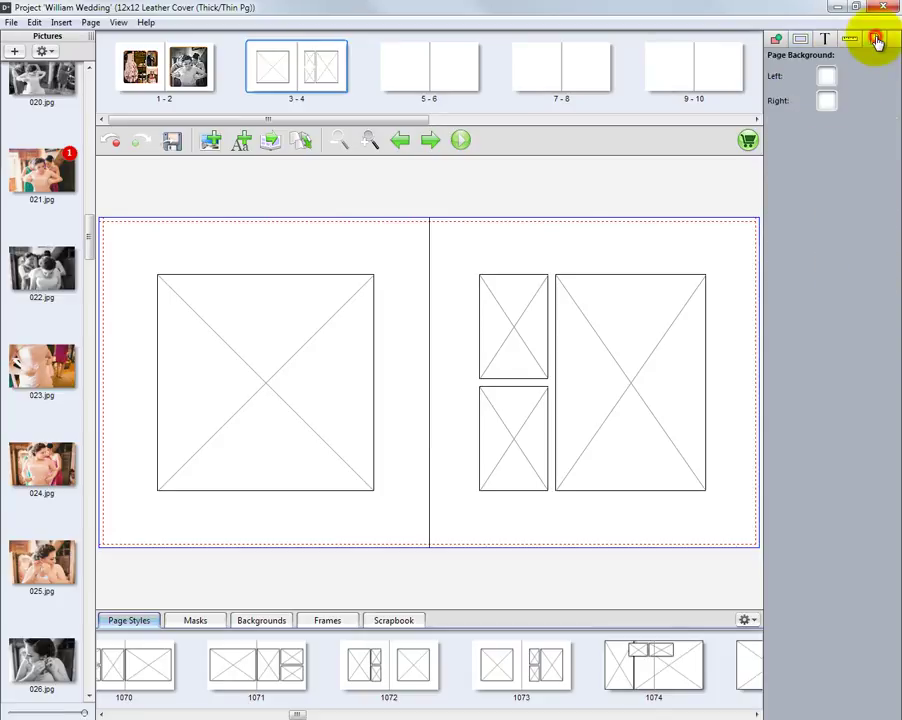
Try black backgrounds on both pages, then switch the right page to magenta
left_click(827, 77)
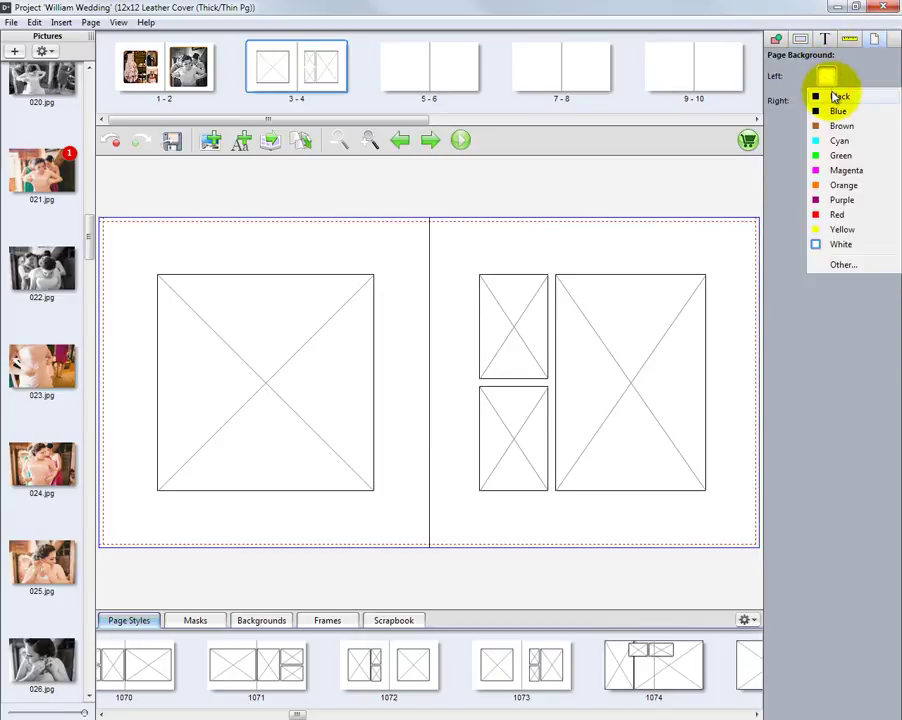
left_click(838, 96)
left_click(830, 101)
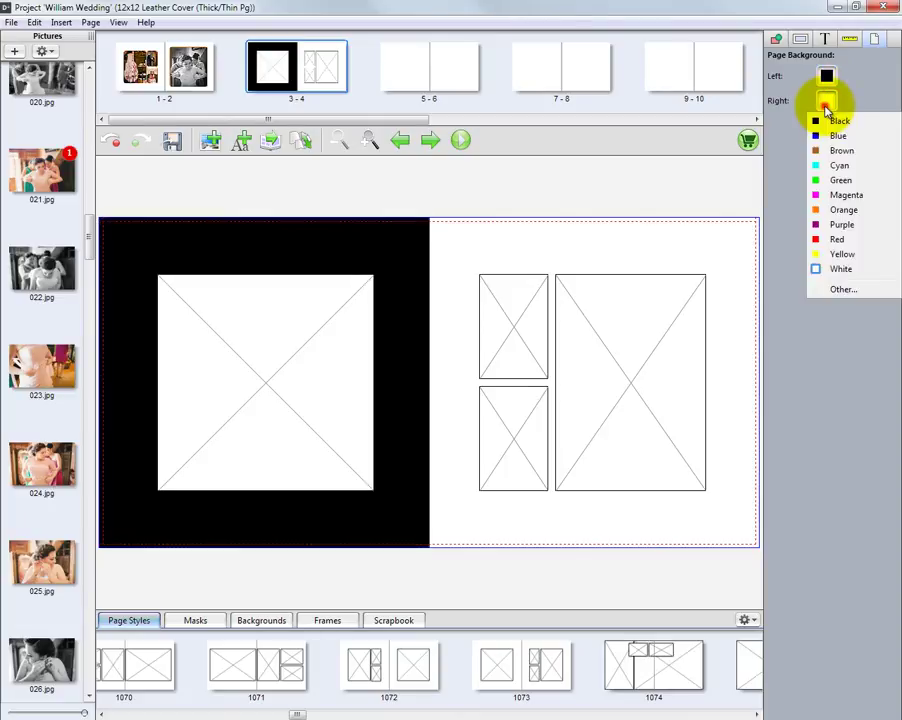
left_click(838, 121)
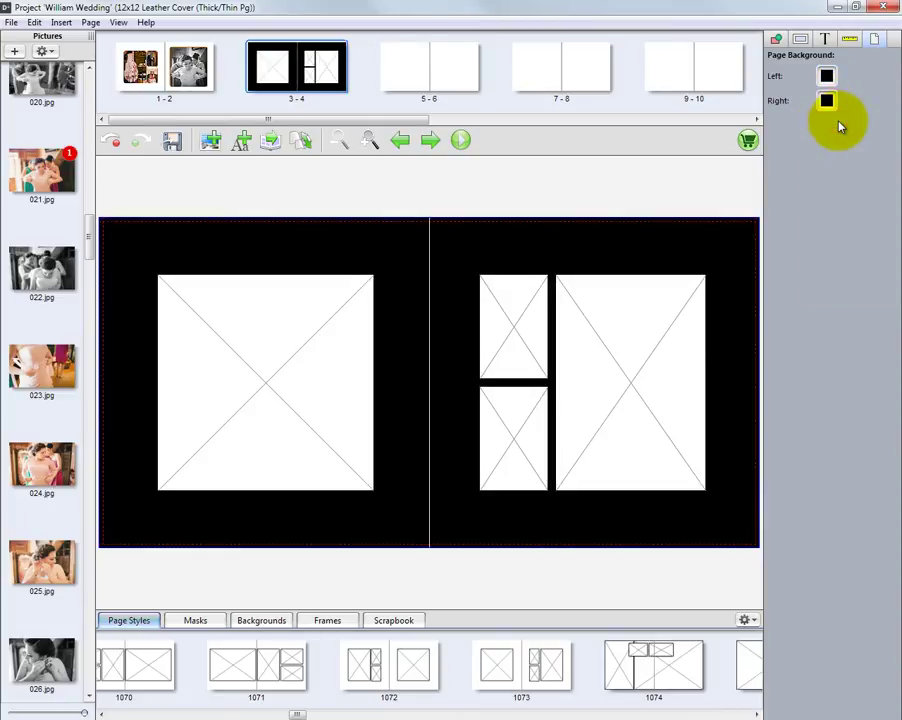
left_click(827, 101)
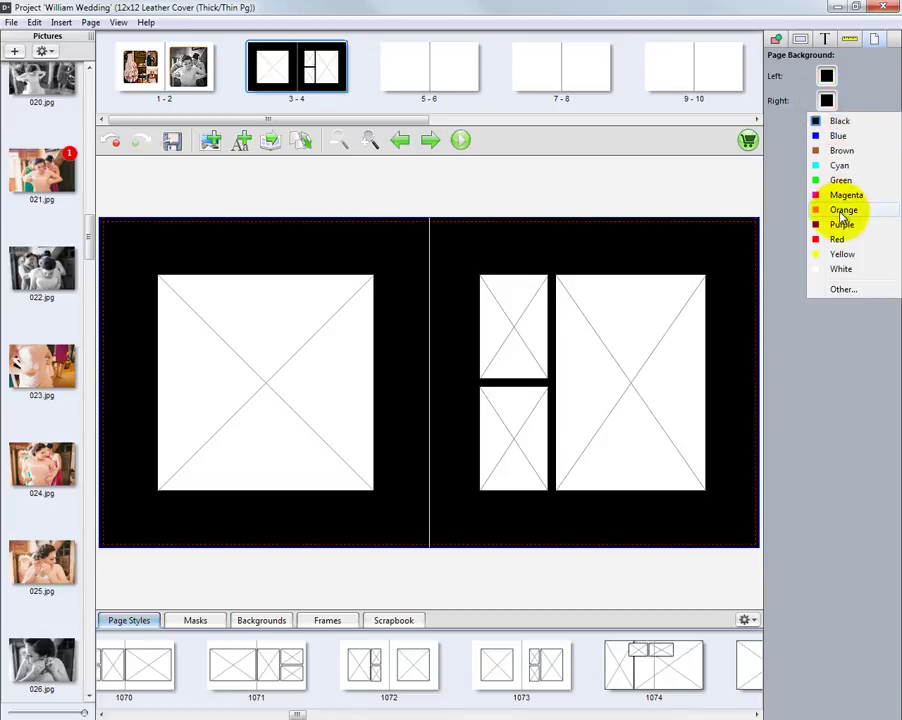
left_click(843, 197)
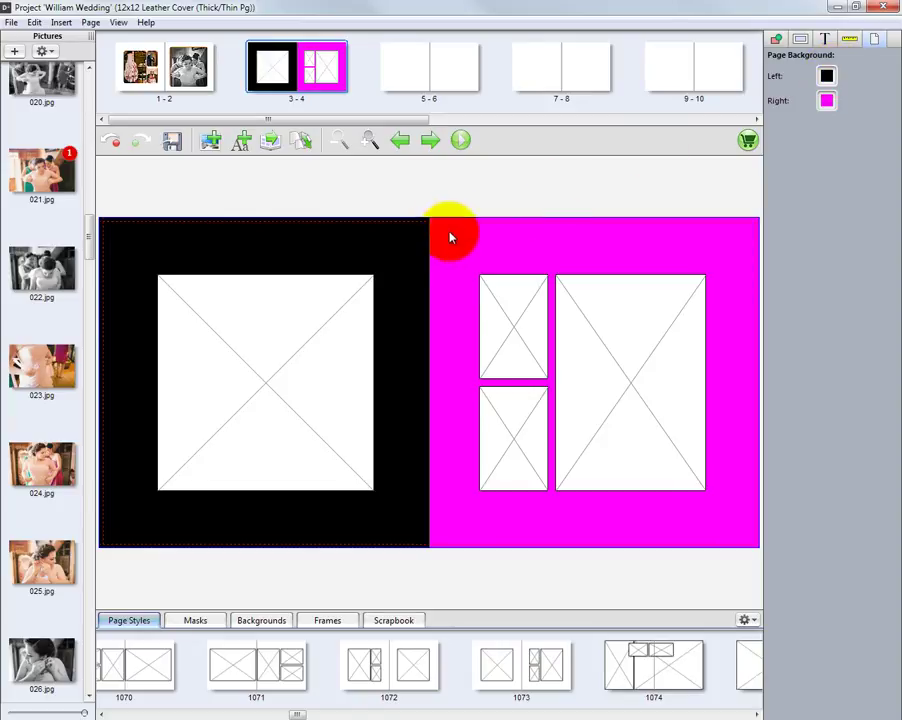
Make the left page background blue and give the right page a custom lighter colour
left_click(828, 76)
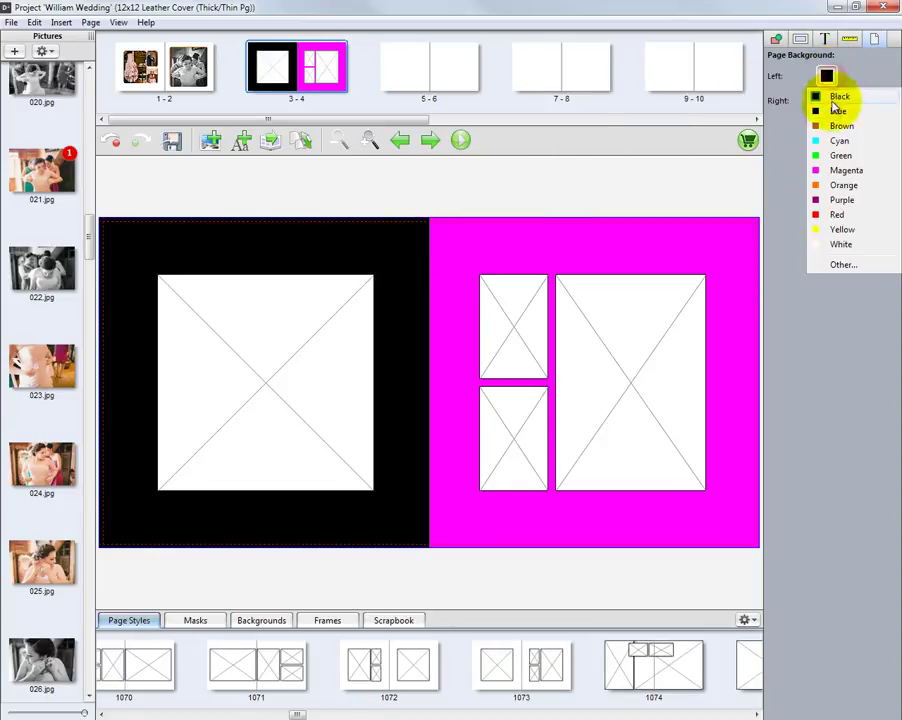
left_click(838, 111)
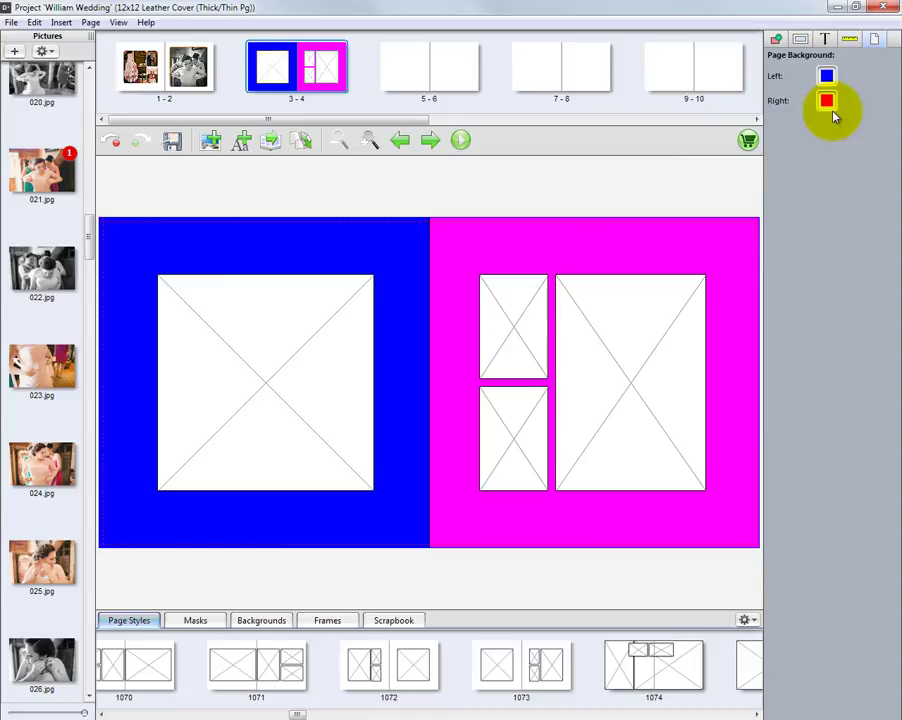
left_click(826, 101)
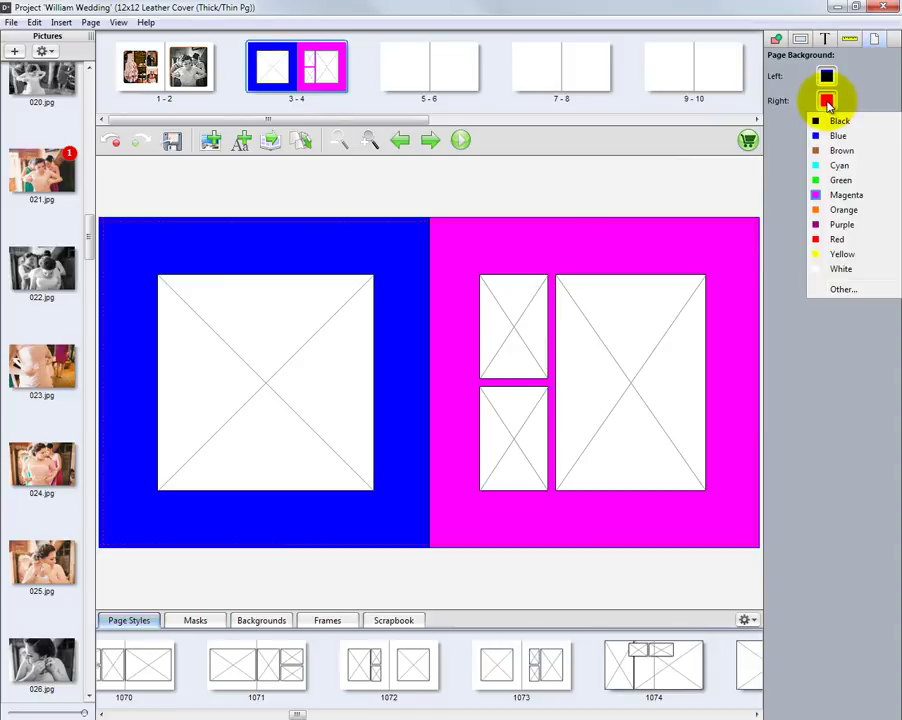
left_click(836, 290)
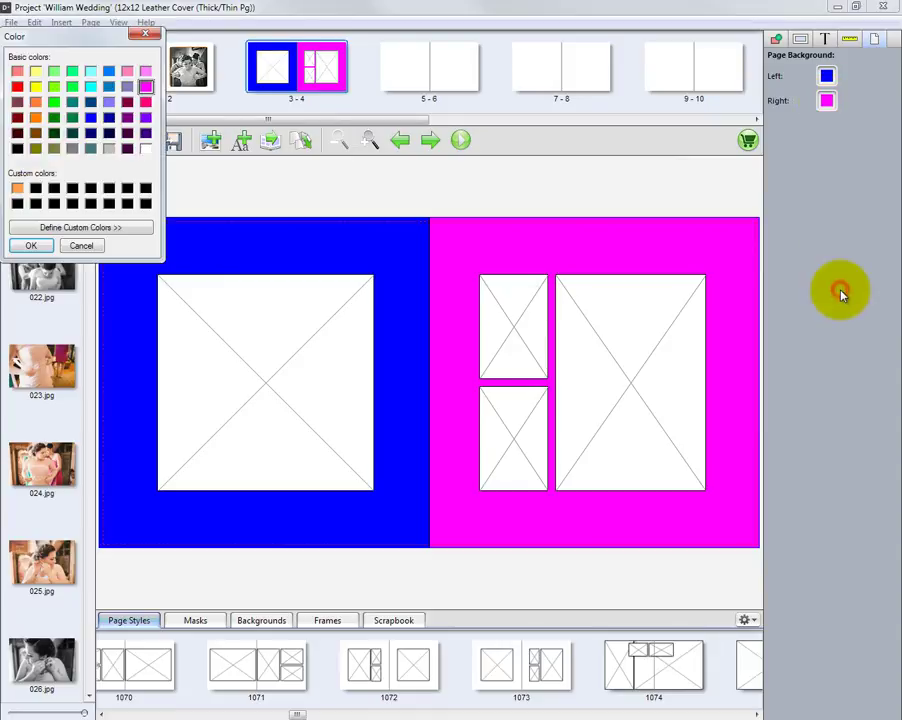
left_click(104, 228)
left_click(100, 241)
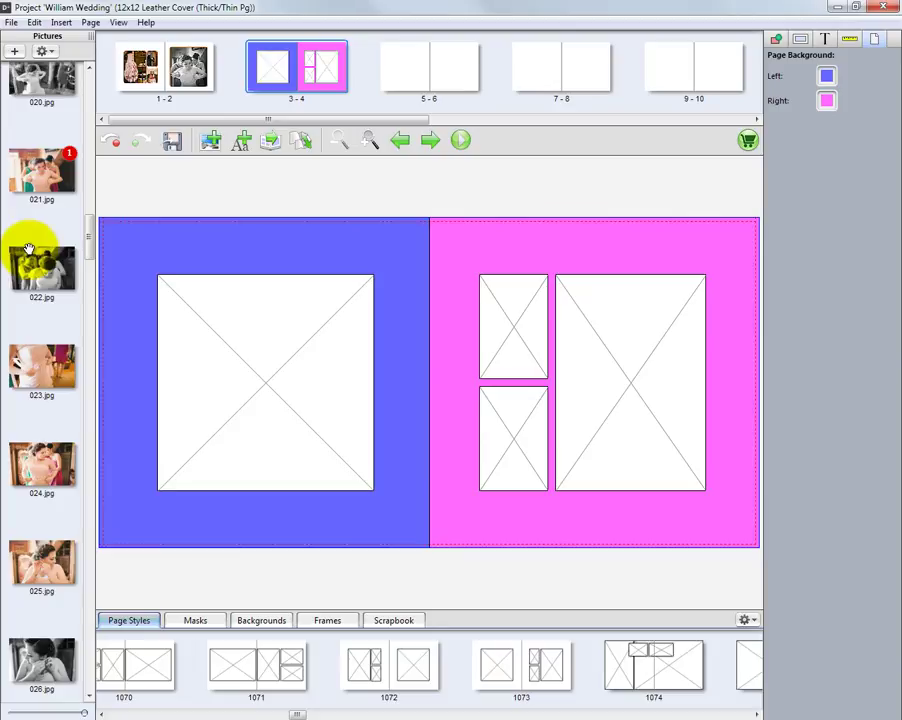
Apply the RIBBON PAPER background texture to the left and right pages
left_click(261, 621)
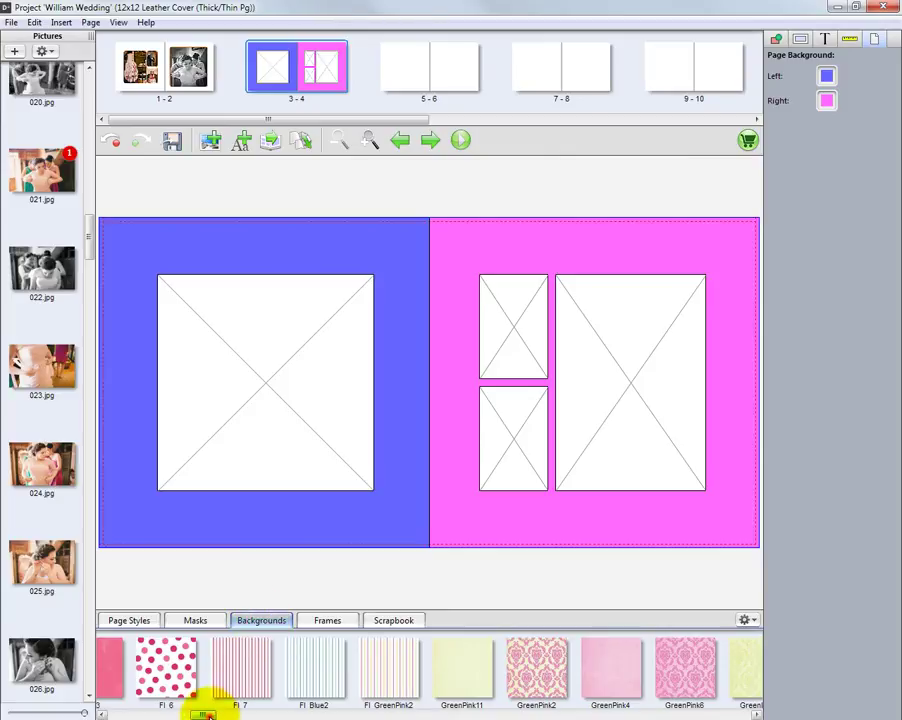
left_click_drag(205, 714, 245, 712)
left_click_drag(474, 675, 389, 516)
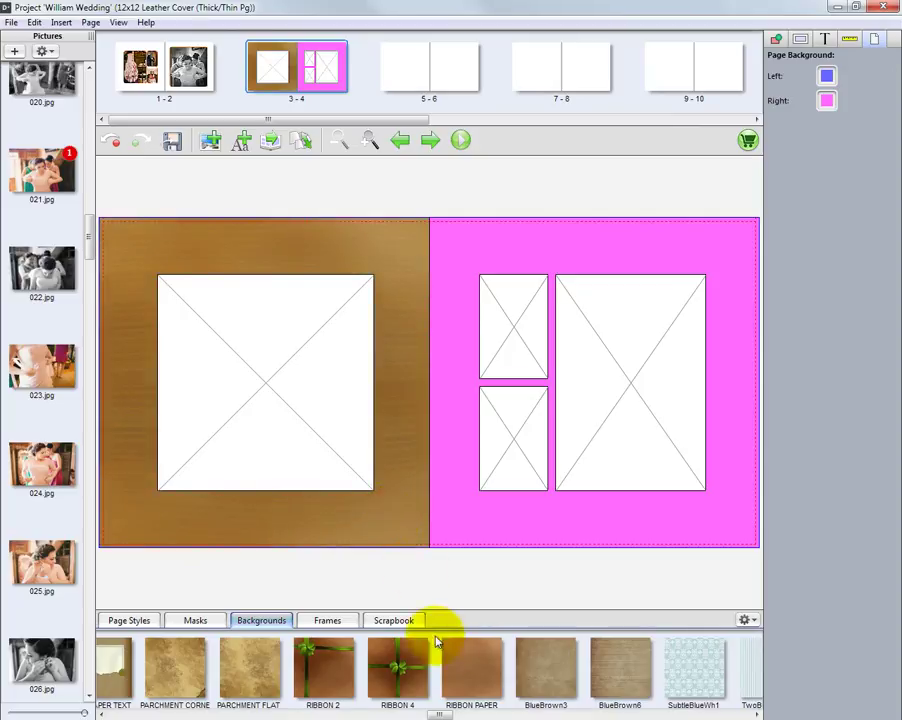
left_click_drag(465, 670, 480, 554)
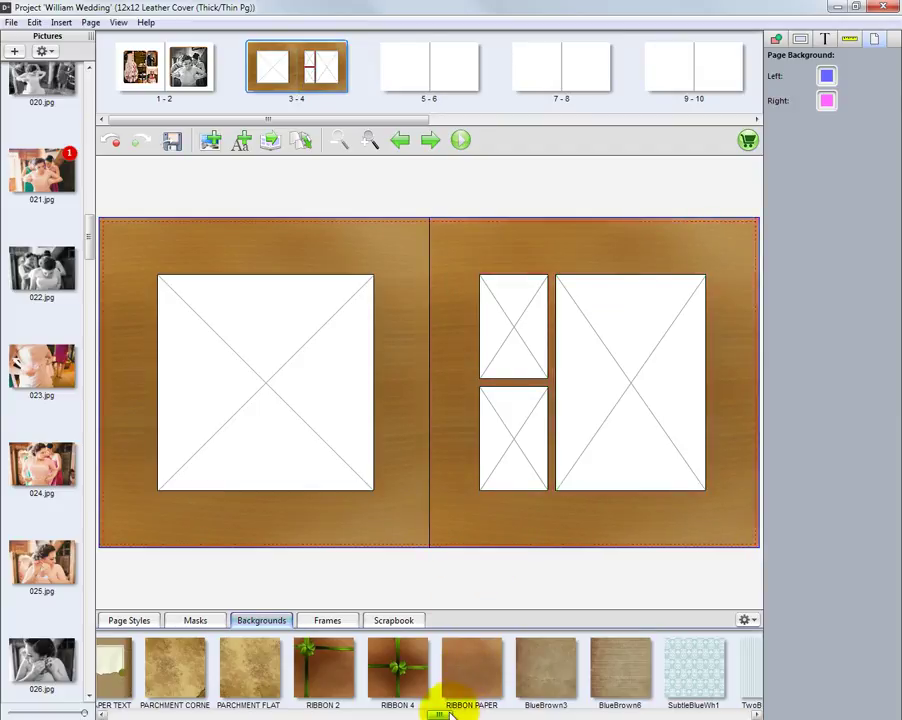
Replace it with the ChevronBrown texture across both pages of the spread
left_click_drag(441, 714, 516, 712)
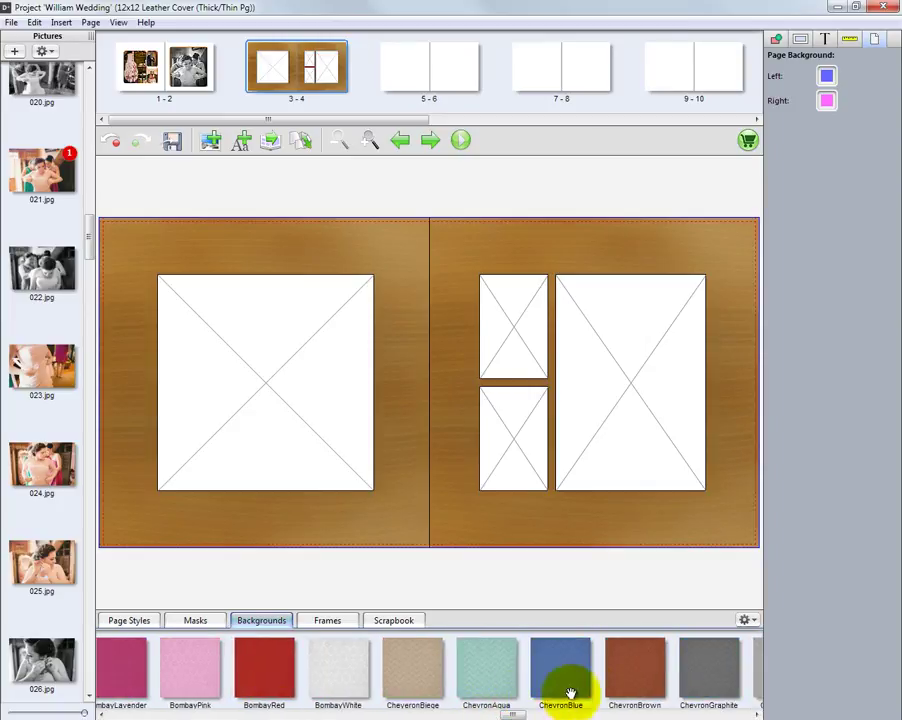
left_click_drag(624, 684, 429, 516)
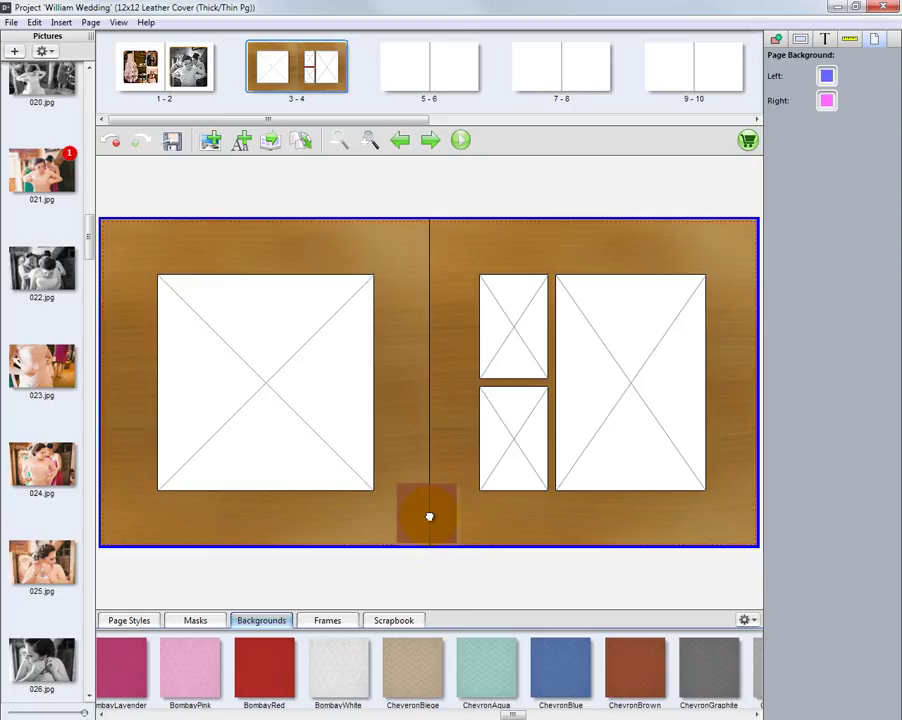
left_click_drag(429, 516, 429, 516)
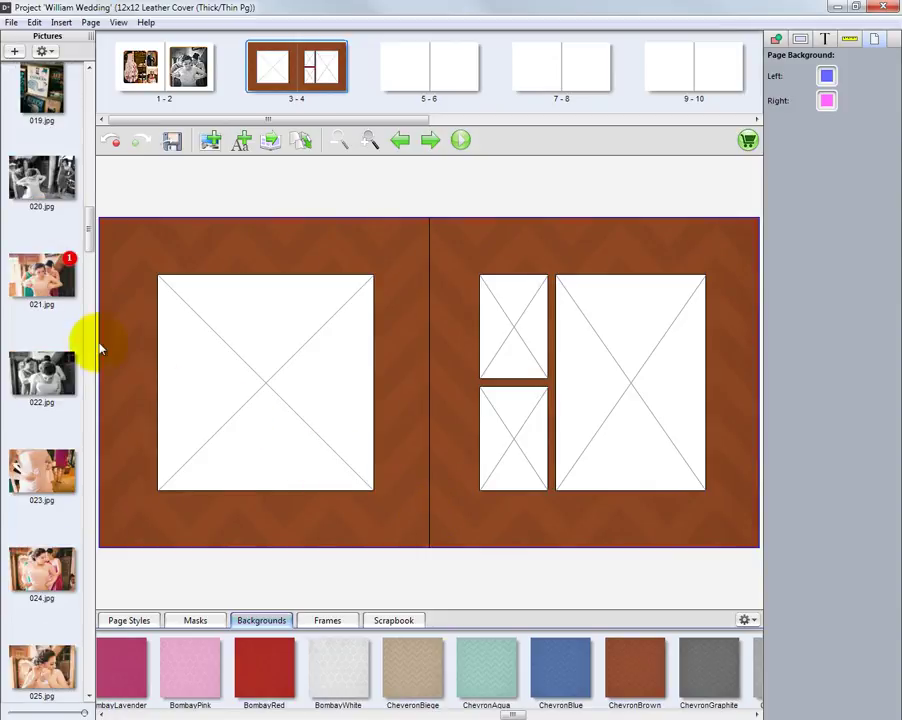
left_click_drag(89, 234, 88, 308)
Fill the four frames with 032.jpg, 035.jpg, 037.jpg and 039.jpg
left_click_drag(44, 200, 249, 425)
left_click_drag(44, 504, 630, 380)
left_click_drag(48, 670, 514, 326)
left_click_drag(89, 316, 87, 338)
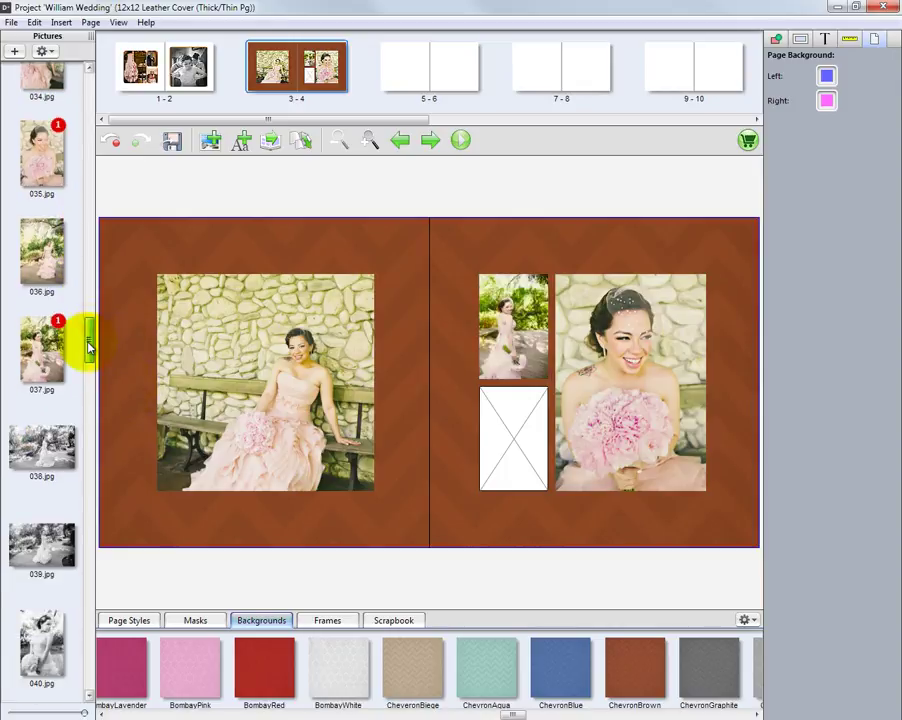
left_click_drag(40, 543, 513, 487)
Recrop the left-page photo to show a lower area, then go to blank spread 5–6
key("ctrl+a")
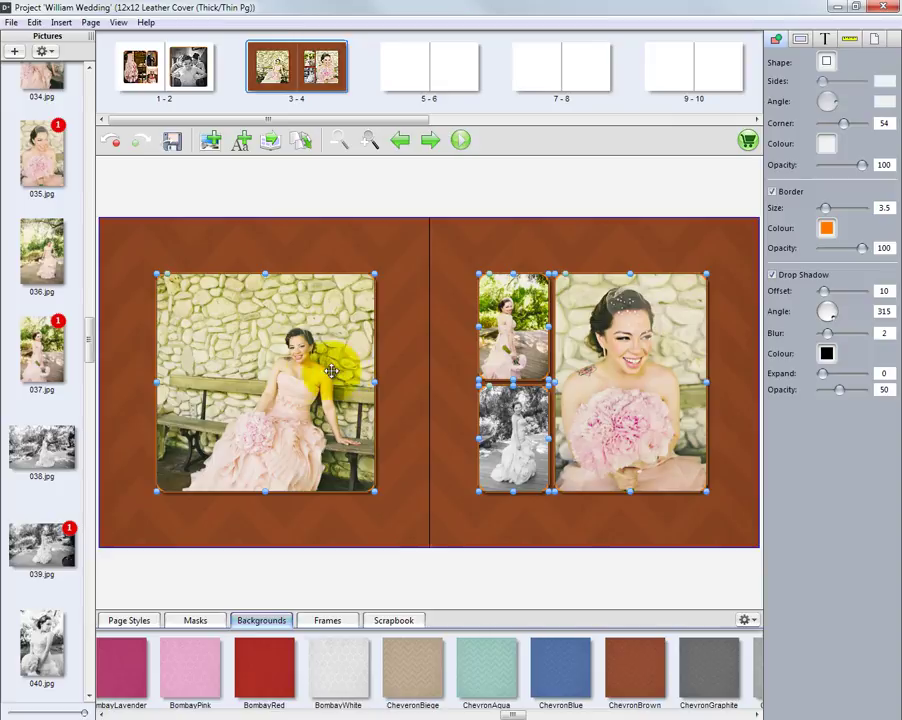
double_click(311, 376)
left_click_drag(418, 356, 423, 401)
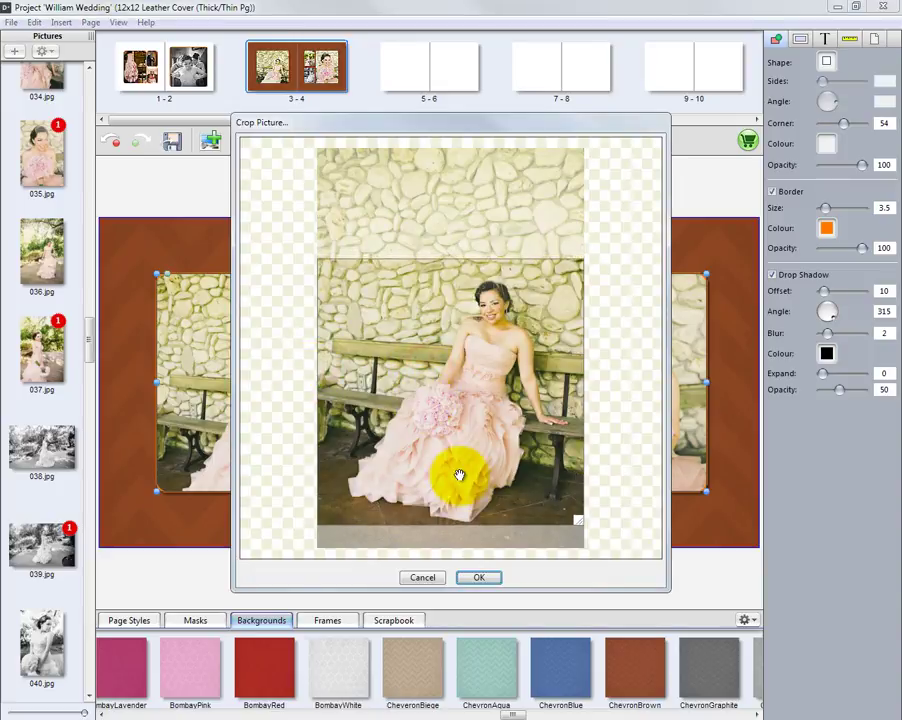
left_click(479, 577)
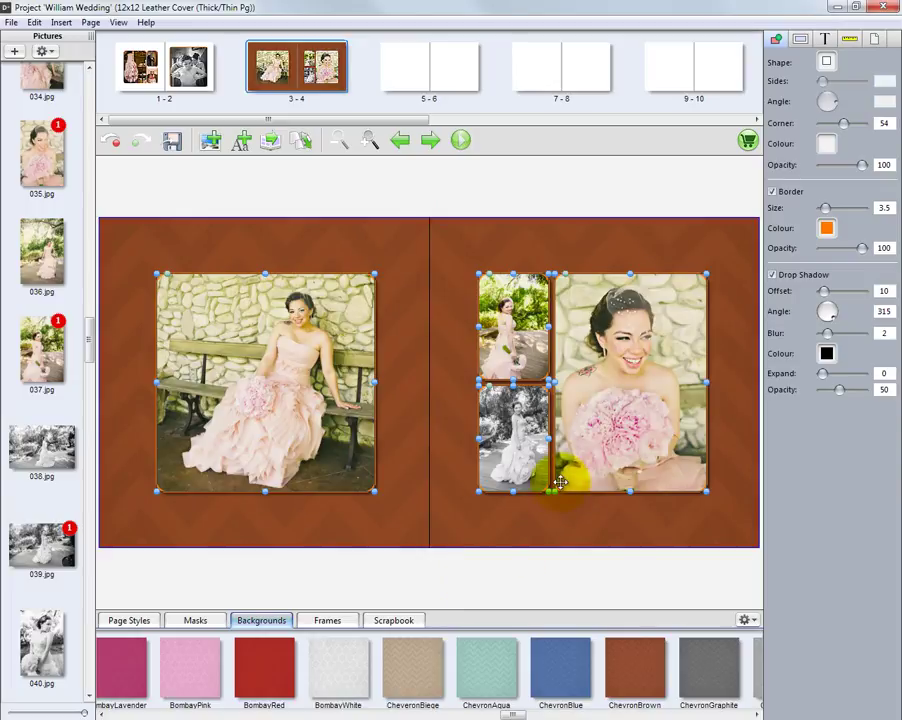
left_click(422, 80)
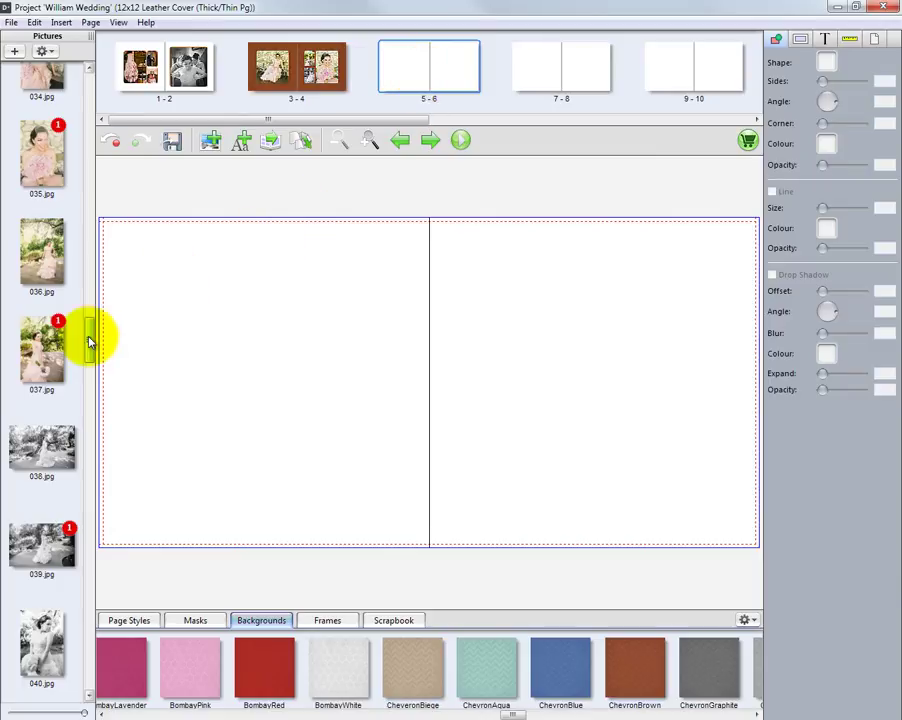
Place bridesmaids photo 043.jpg on spread 5–6 and fit it to the whole spread
scroll(88, 345, "down", 1)
scroll(88, 345, "down", 6)
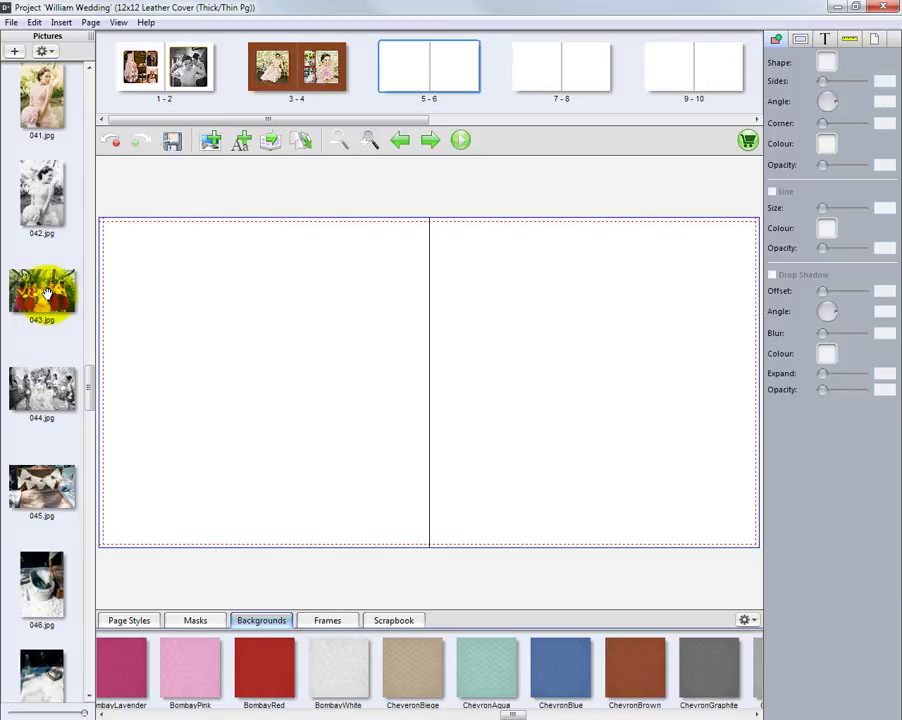
left_click_drag(45, 293, 396, 347)
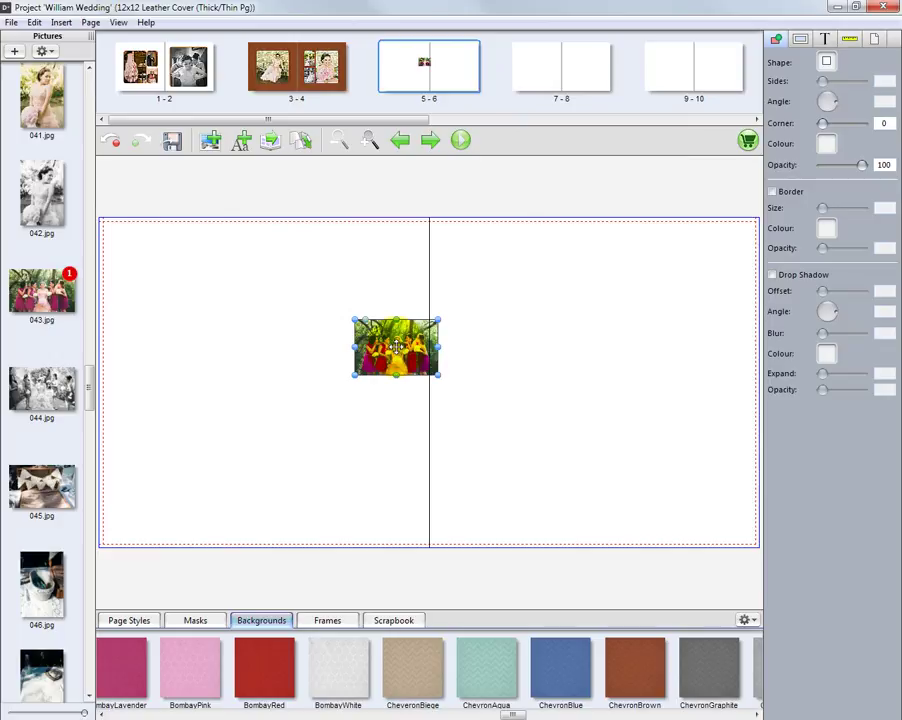
right_click(397, 347)
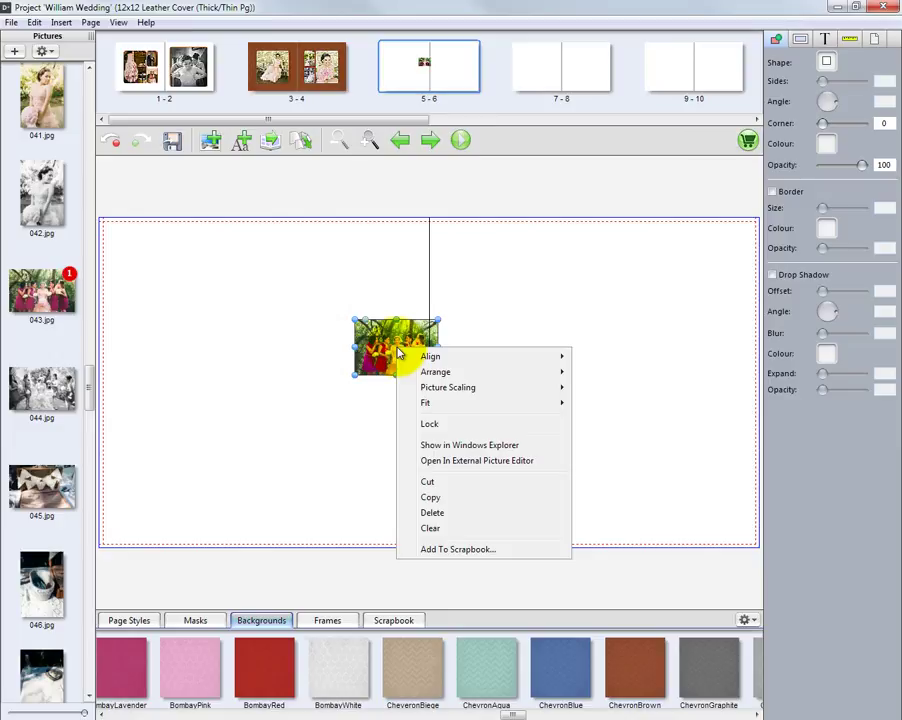
mouse_move(509, 405)
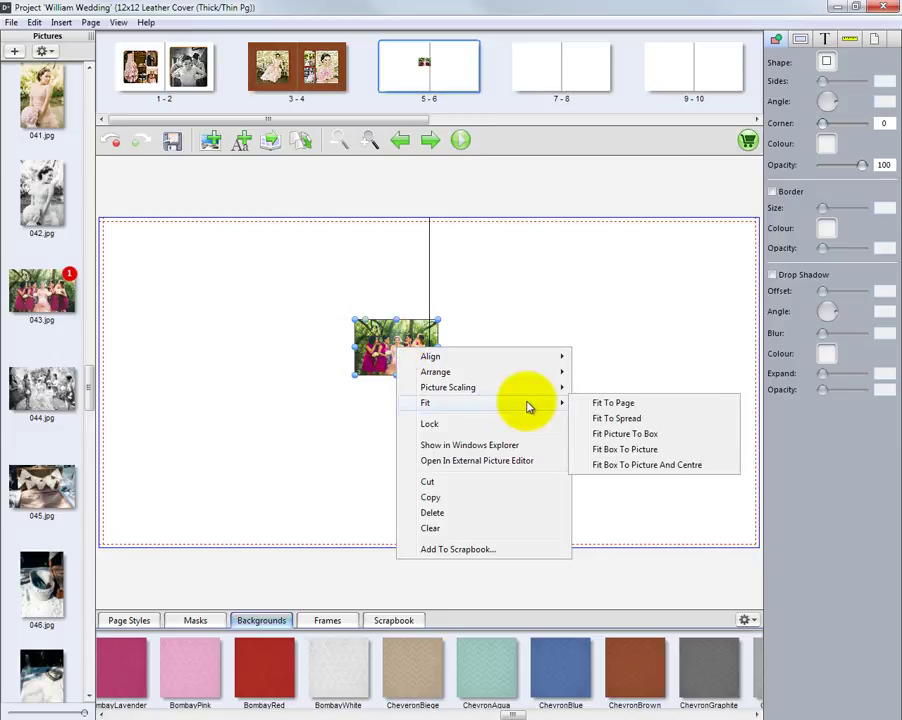
left_click(622, 420)
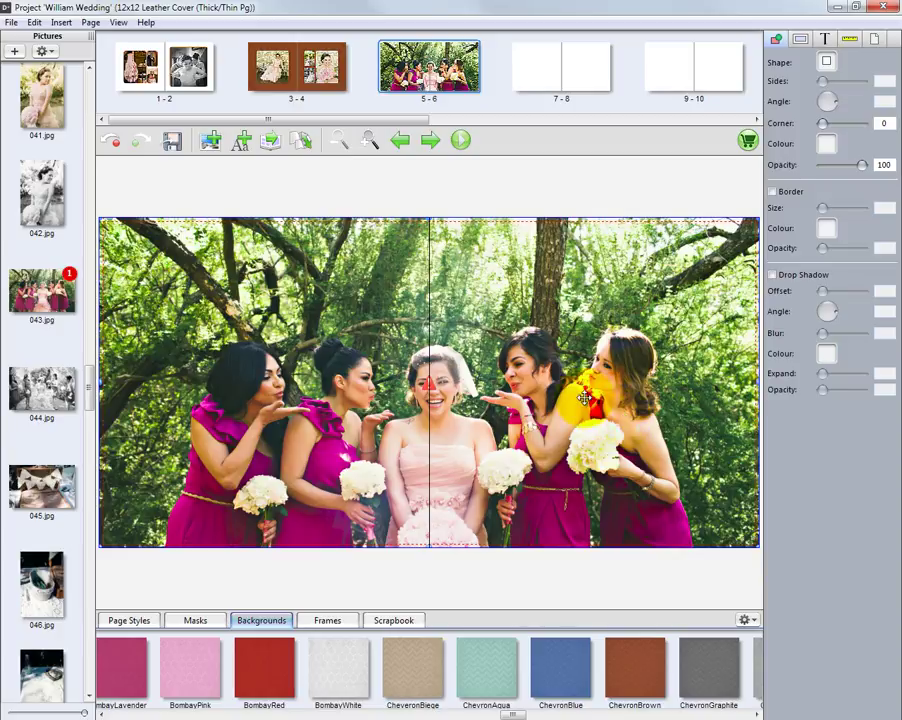
Recrop the spread photo to frame the bridesmaid group
double_click(584, 399)
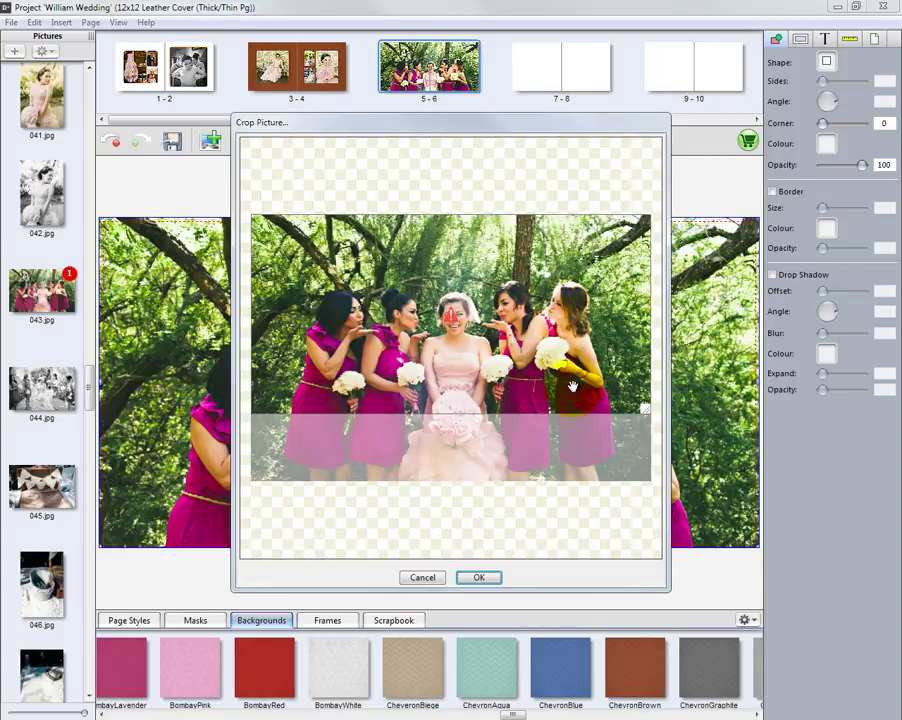
left_click_drag(451, 315, 451, 357)
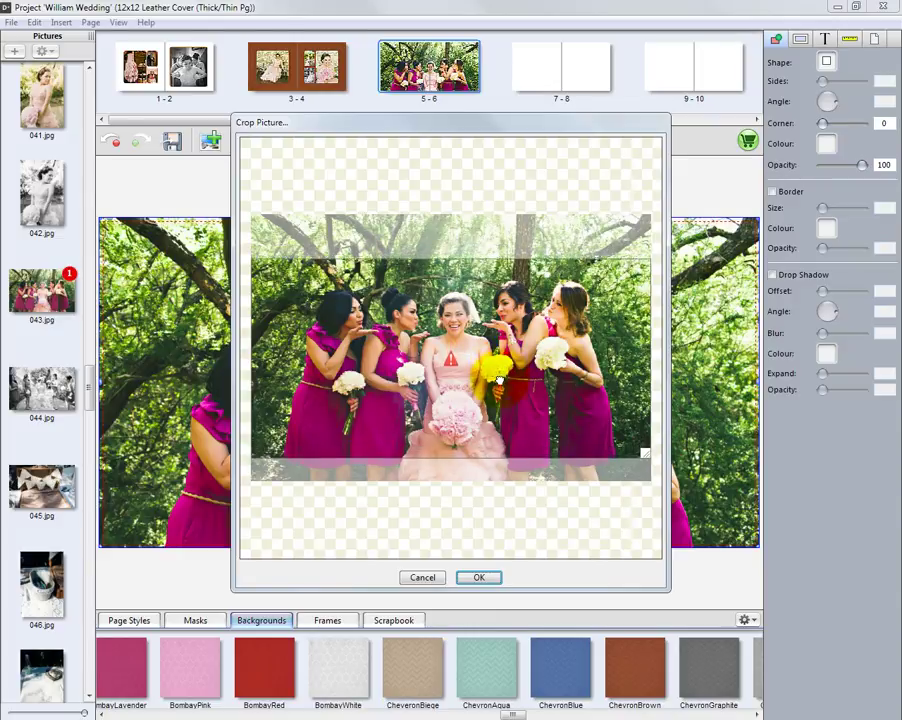
left_click(478, 577)
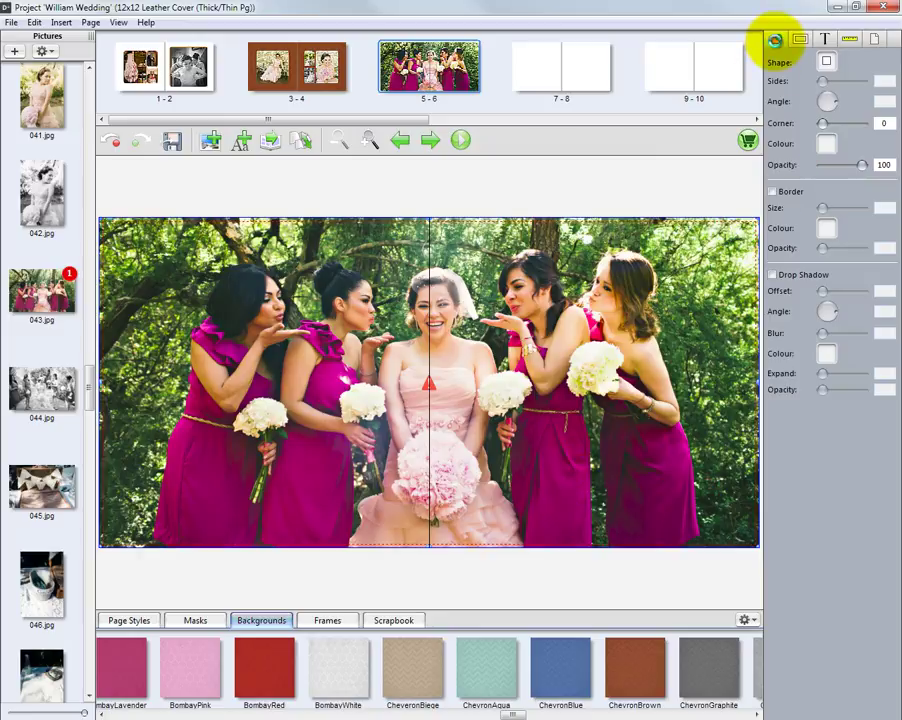
Fade the spread photo and add a lower-left picture box holding 044.jpg
left_click_drag(862, 166, 842, 171)
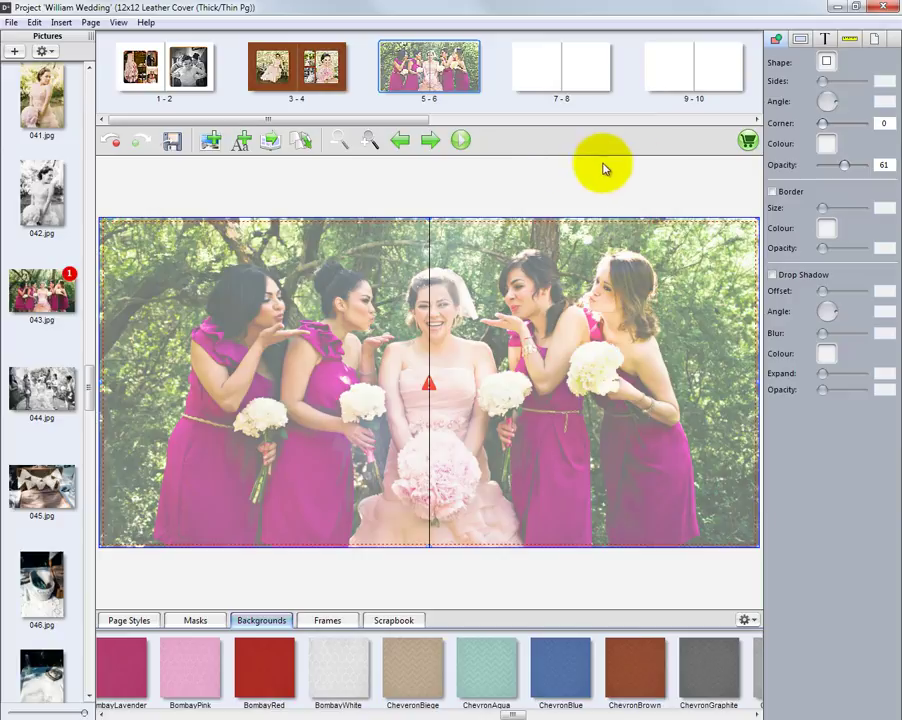
left_click(211, 147)
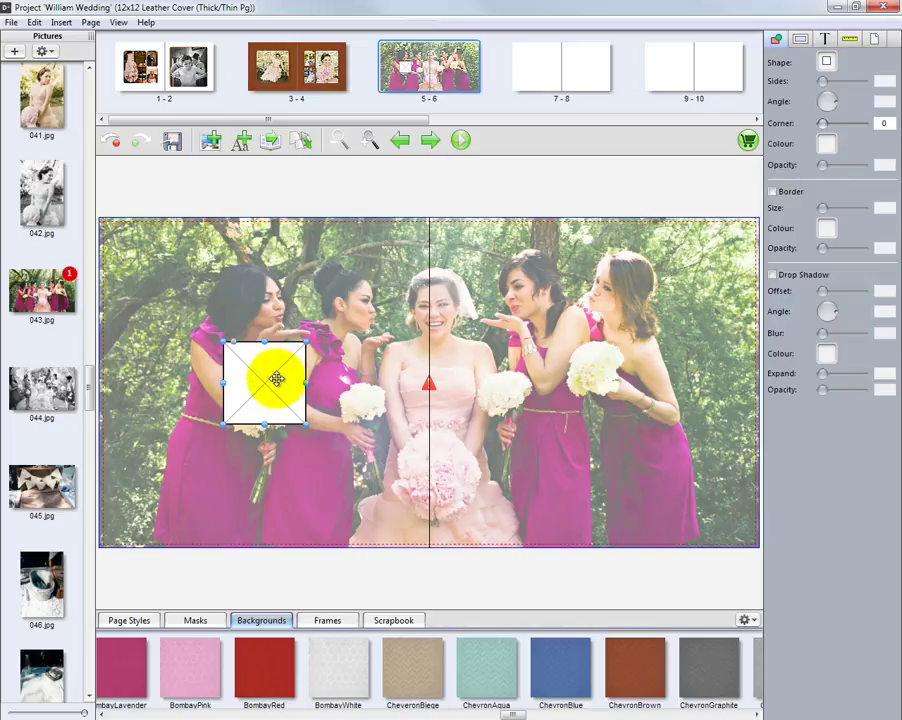
left_click_drag(276, 378, 185, 477)
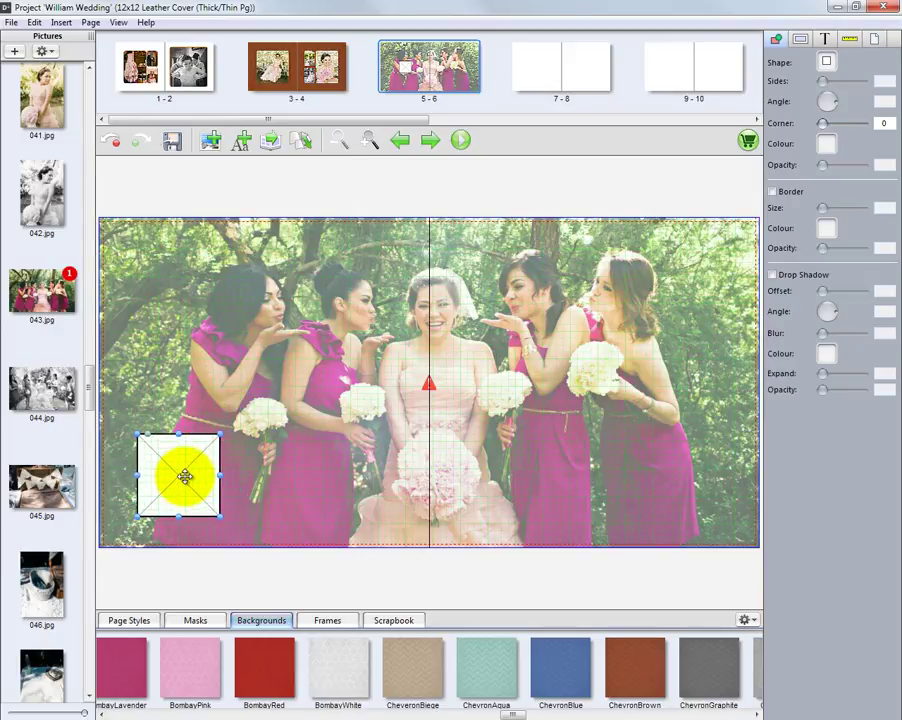
left_click_drag(221, 476, 291, 477)
left_click_drag(216, 518, 217, 532)
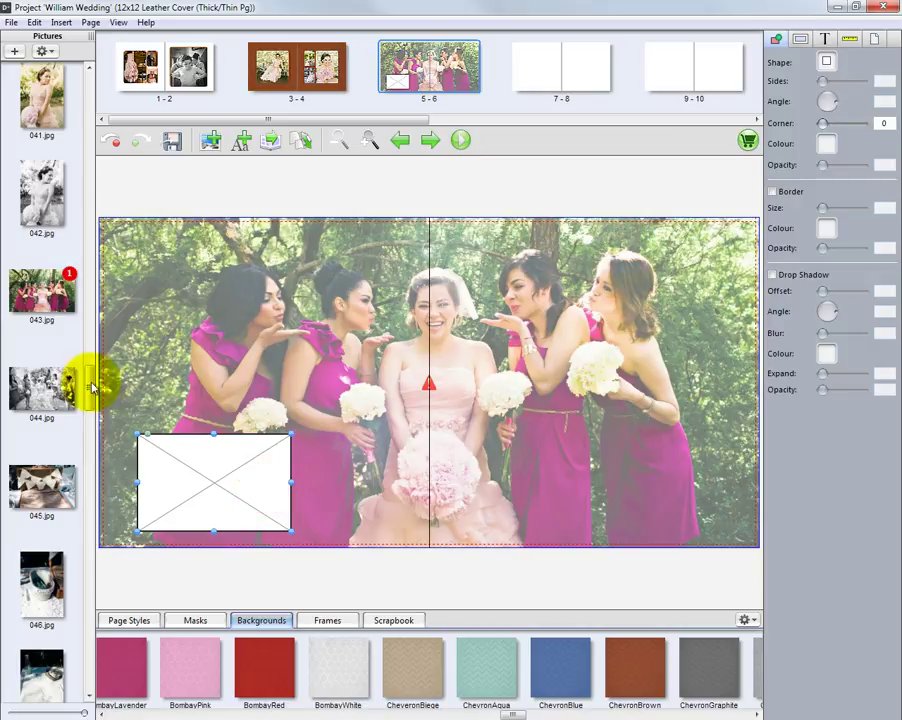
left_click_drag(36, 388, 218, 479)
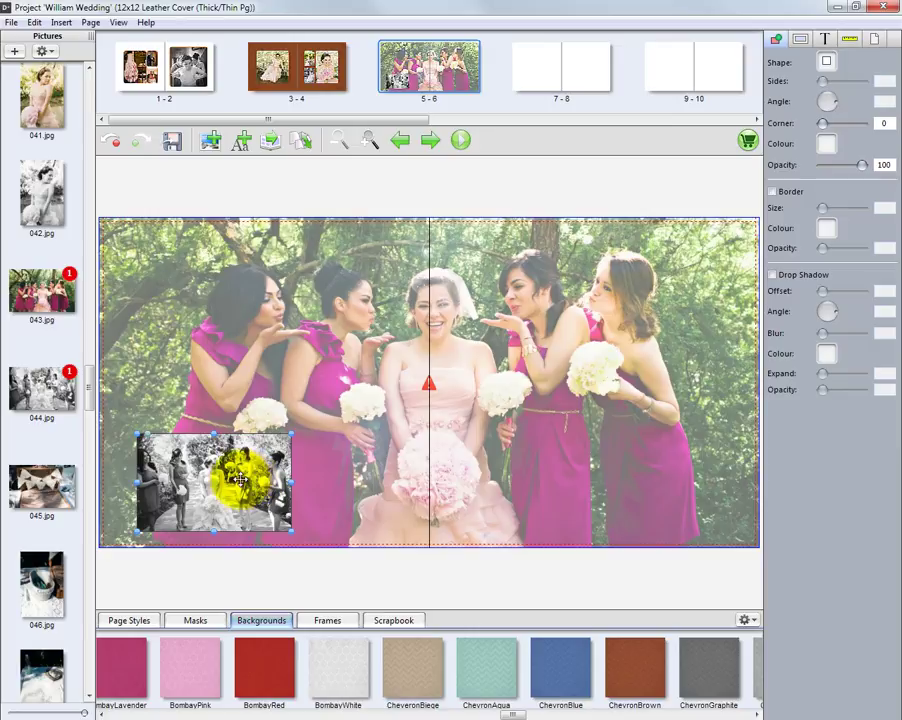
Copy and paste the inset, move the copy to the lower right, and fill it with 045.jpg
right_click(229, 474)
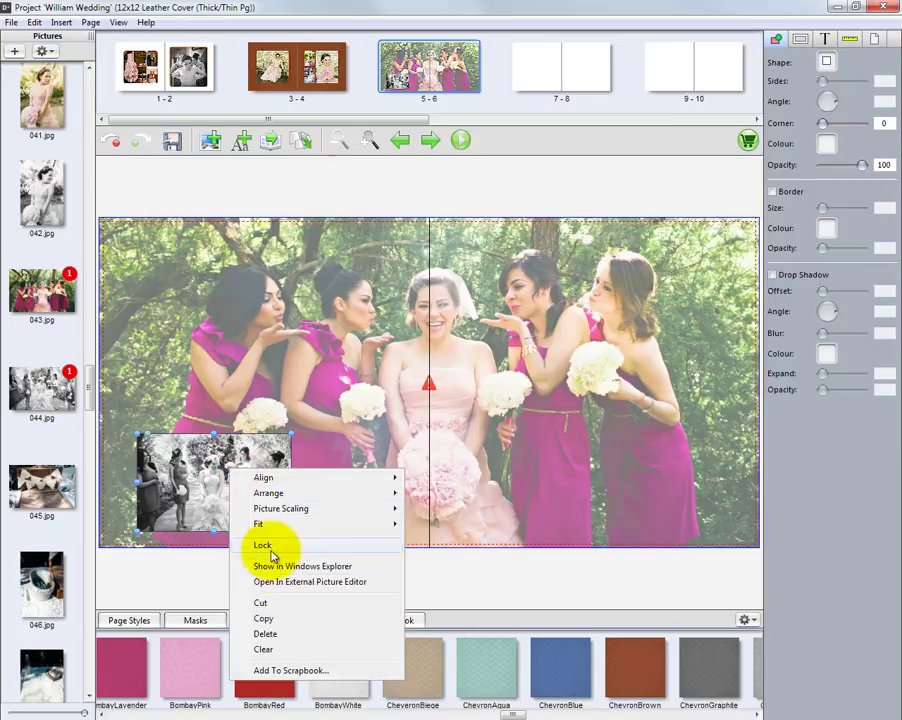
left_click(264, 619)
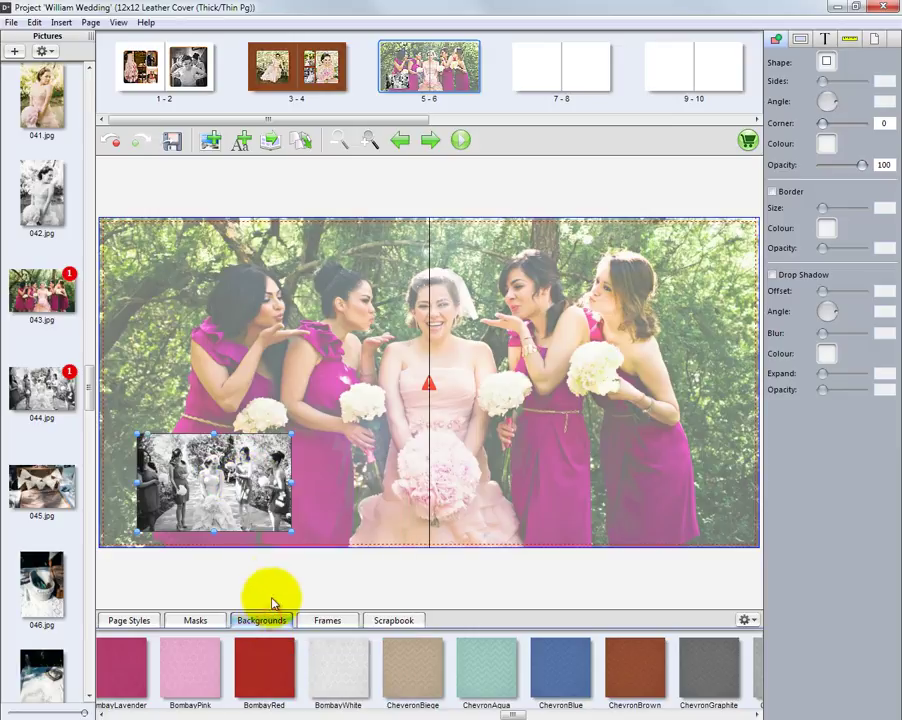
right_click(278, 474)
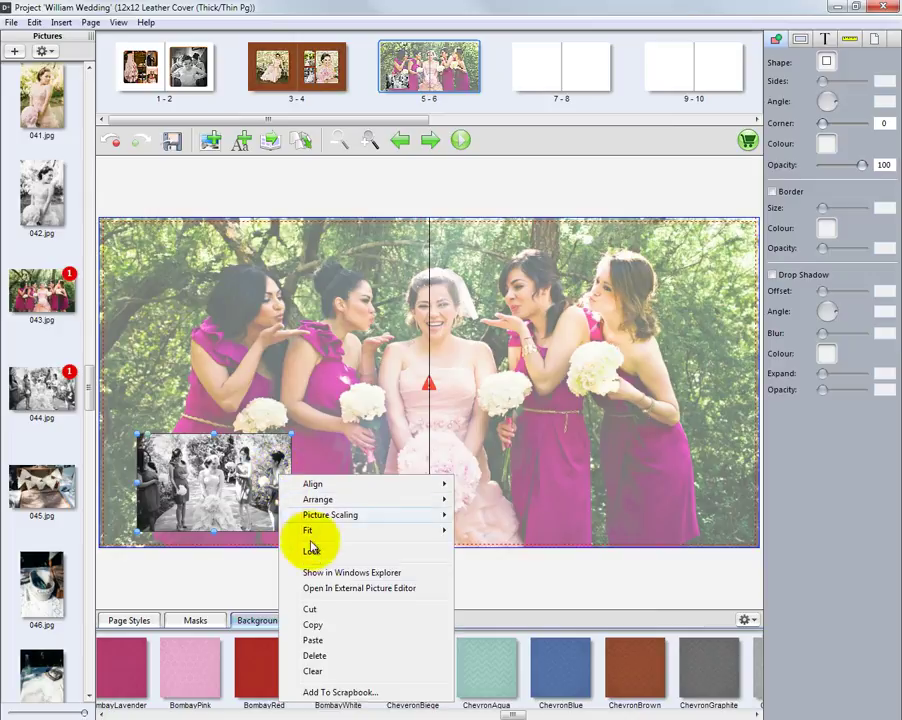
left_click(317, 643)
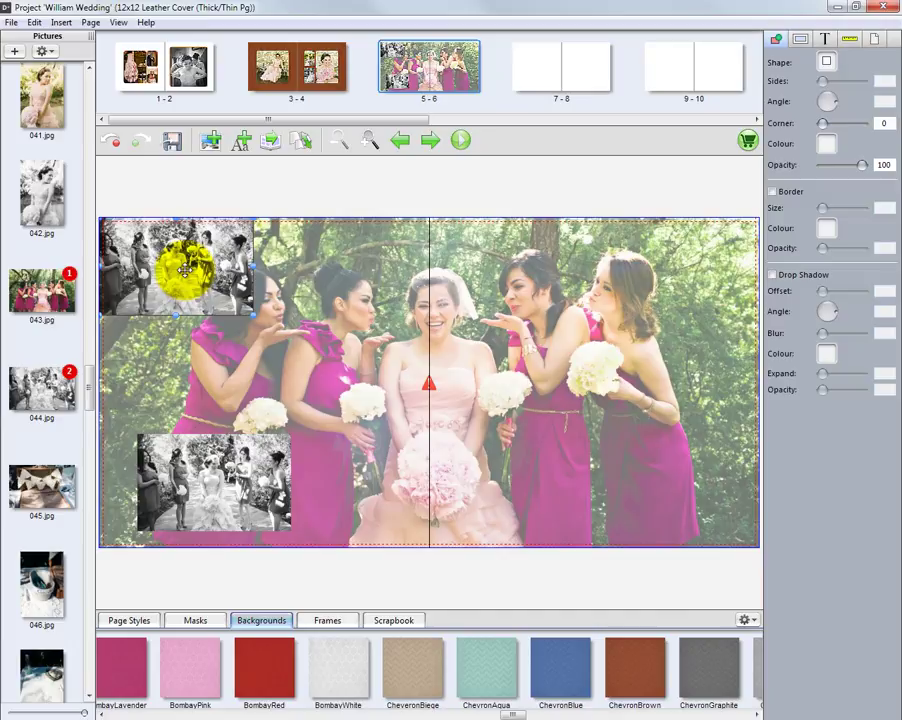
left_click_drag(185, 270, 673, 487)
left_click_drag(80, 505, 654, 488)
Give both insets the Black 2 picture frame
left_click(226, 474)
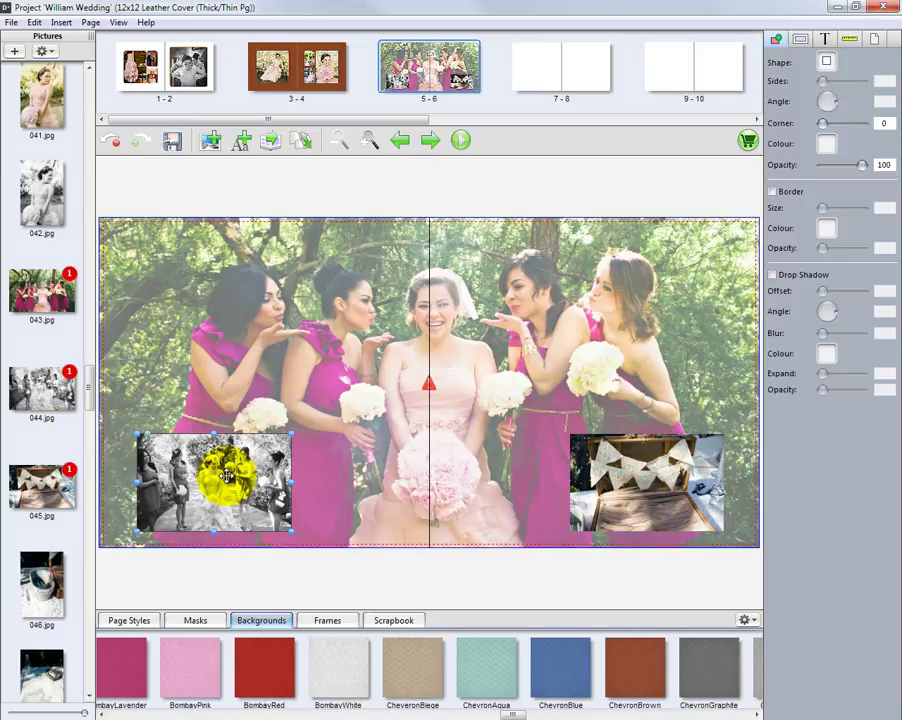
left_click(327, 620)
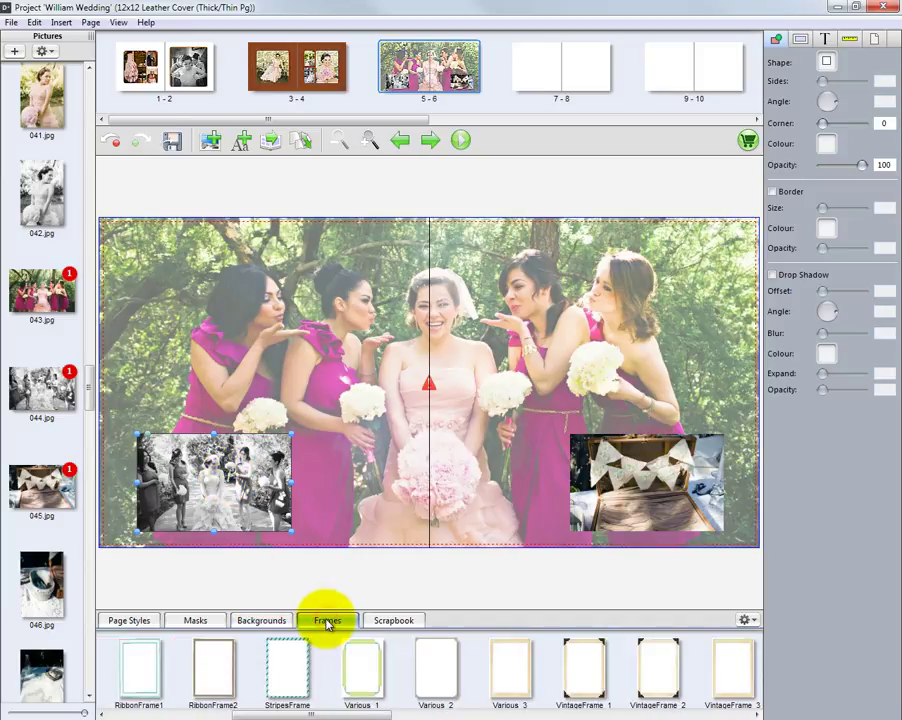
left_click_drag(345, 714, 214, 706)
left_click_drag(283, 678, 250, 500)
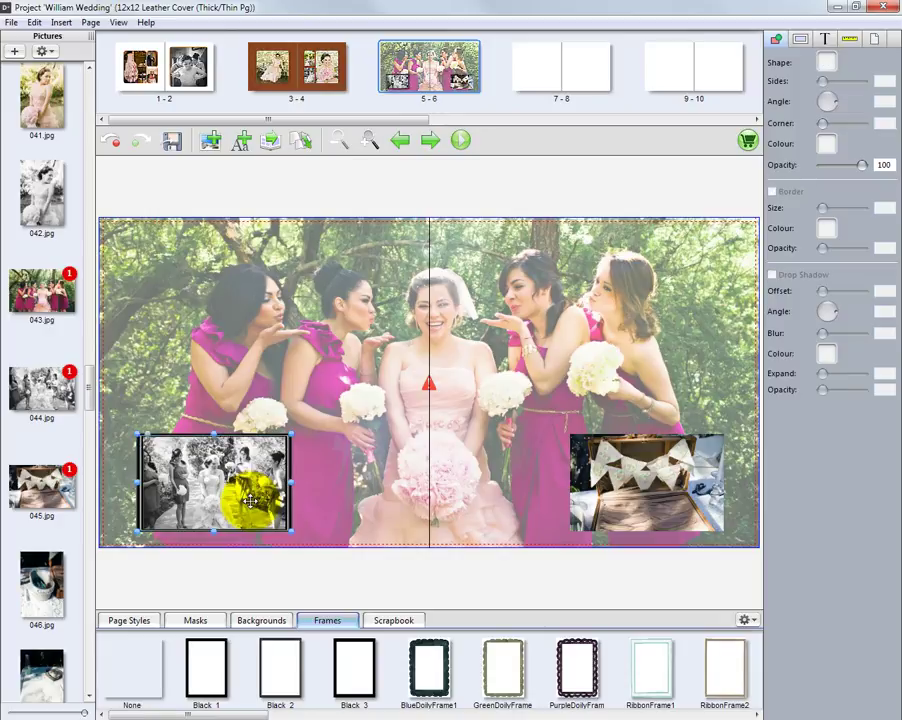
left_click_drag(290, 662, 637, 483)
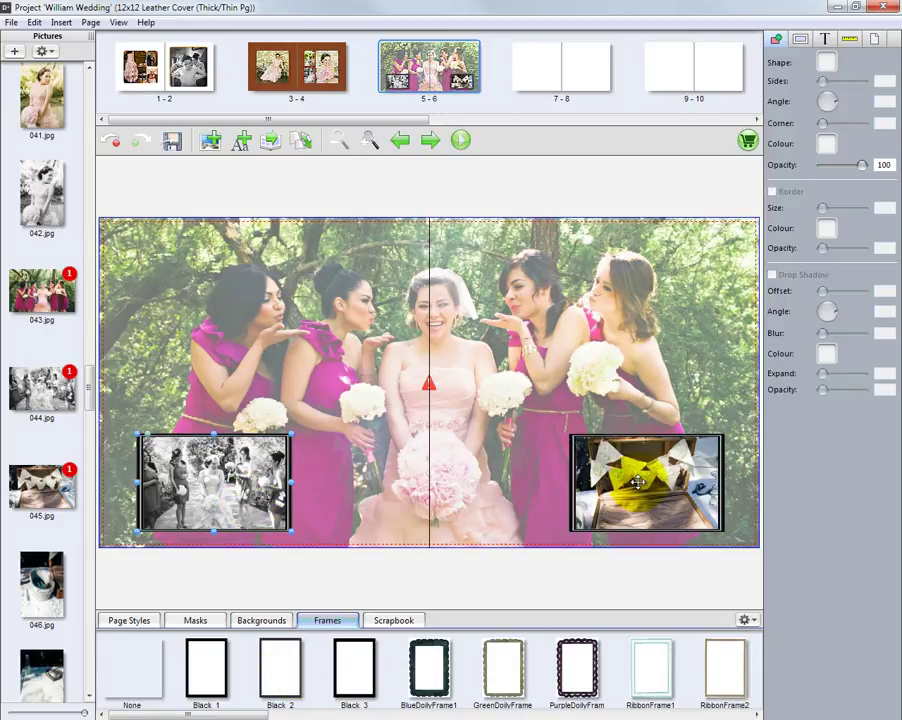
Recrop both inset photos, nudging the left one slightly downward
double_click(637, 483)
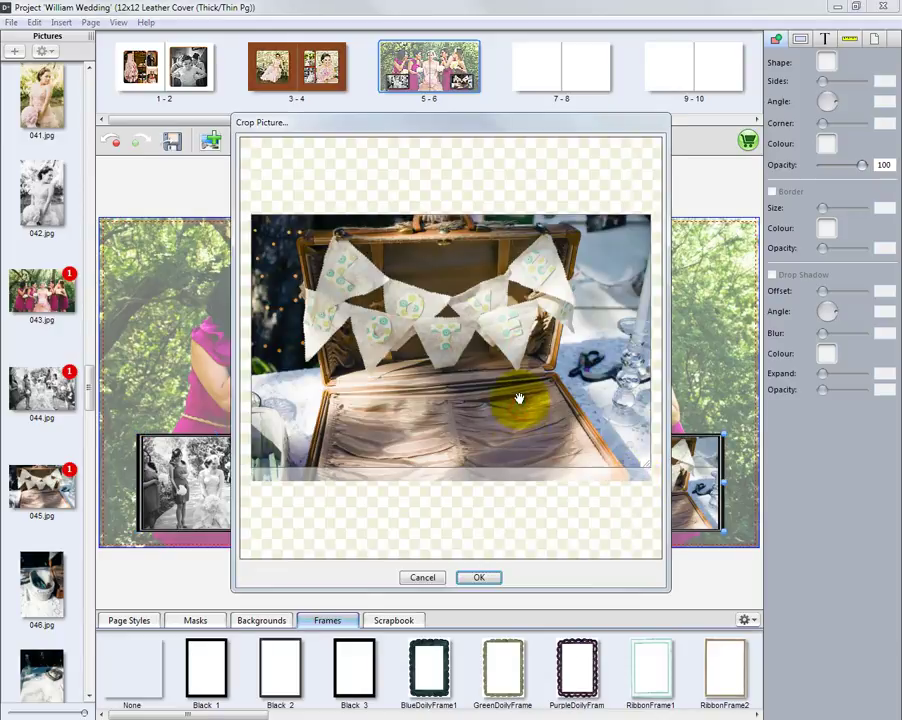
left_click(480, 578)
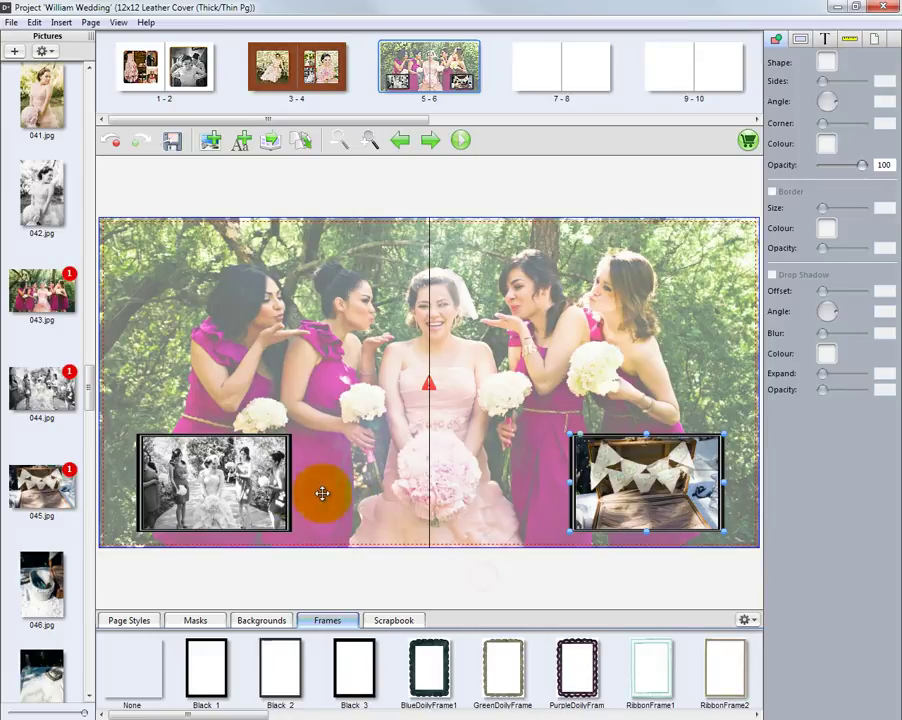
left_click(250, 490)
double_click(250, 490)
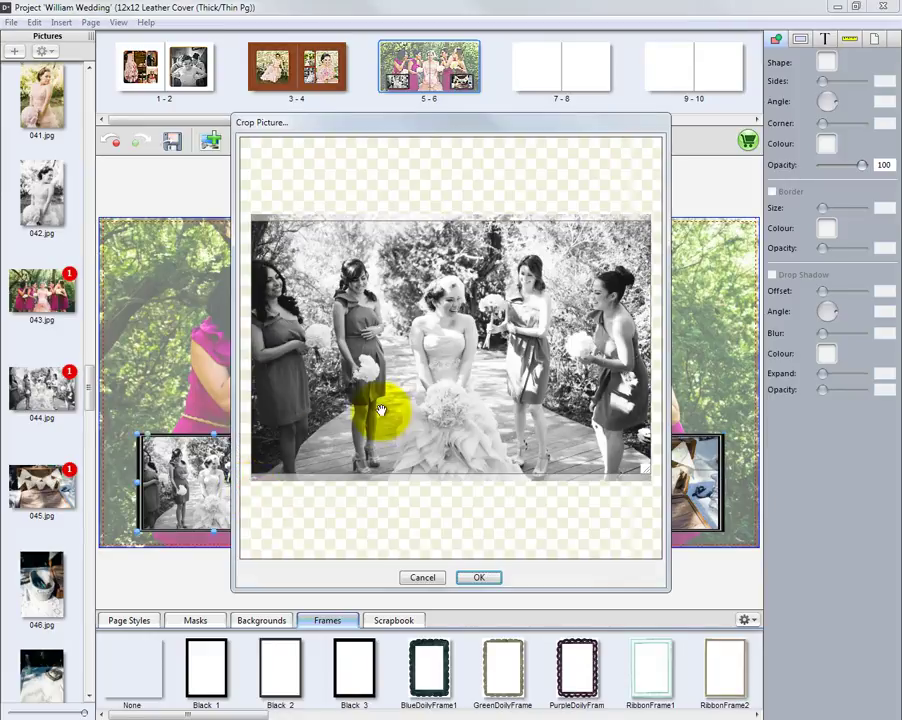
left_click_drag(382, 414, 383, 425)
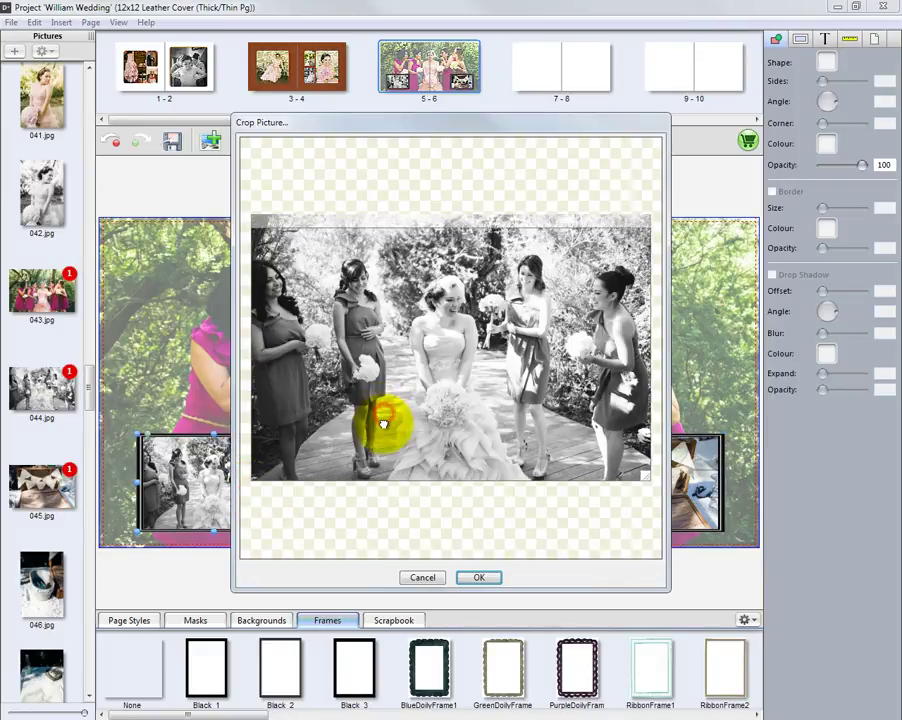
left_click(477, 580)
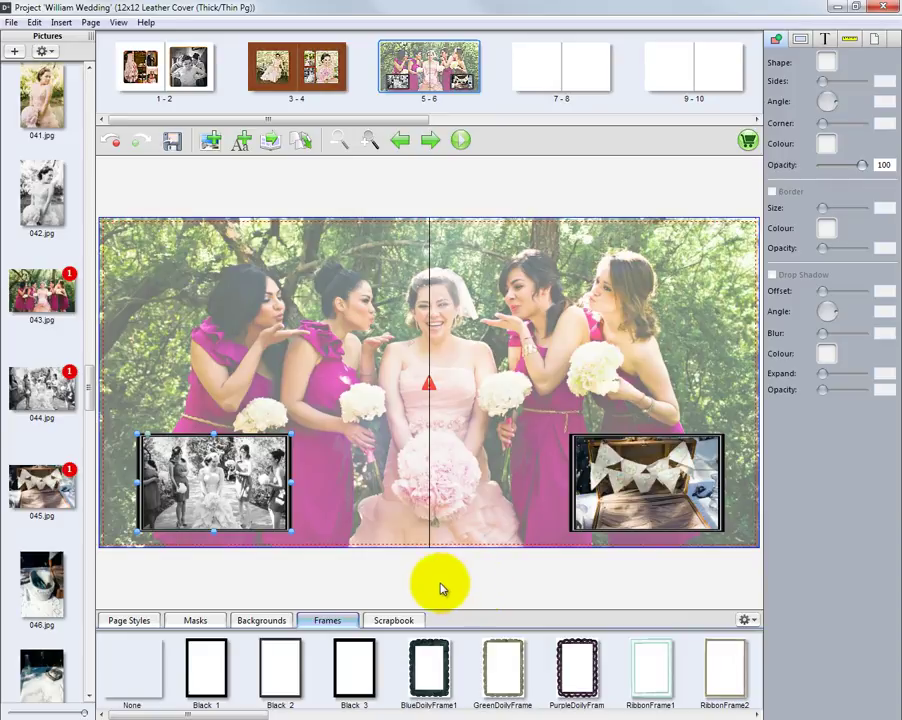
Save the spread as page style 'test1' in a new 'Favorites' category
left_click(143, 624)
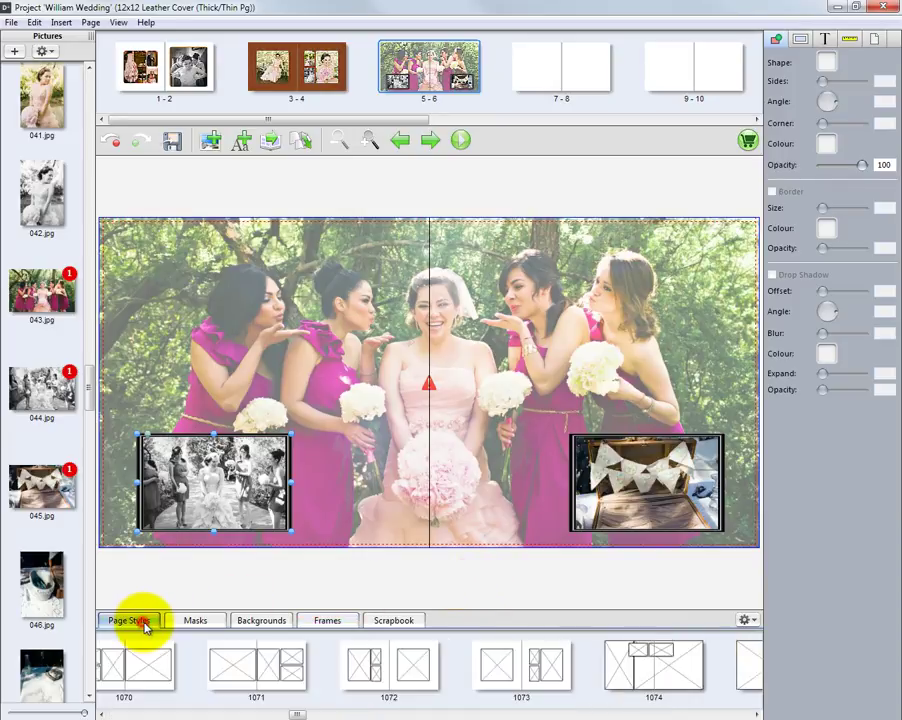
left_click(752, 625)
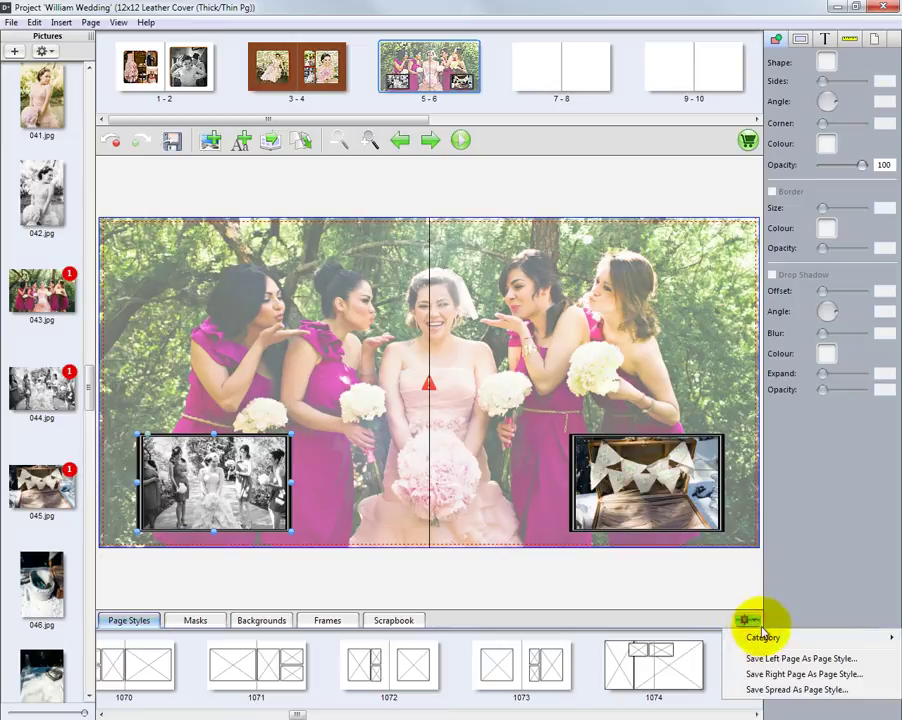
left_click(781, 690)
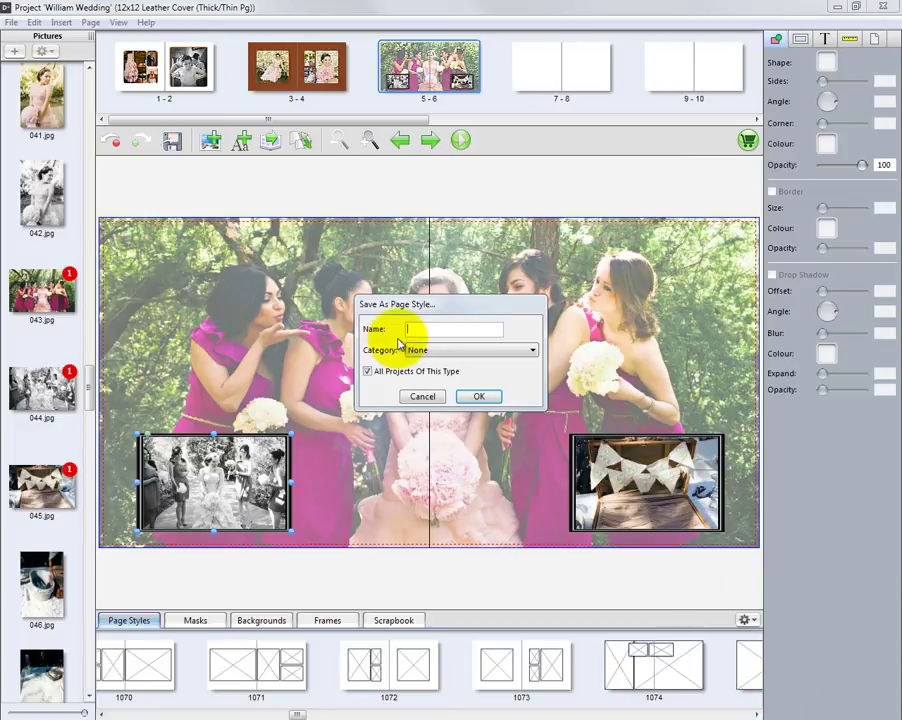
left_click(495, 350)
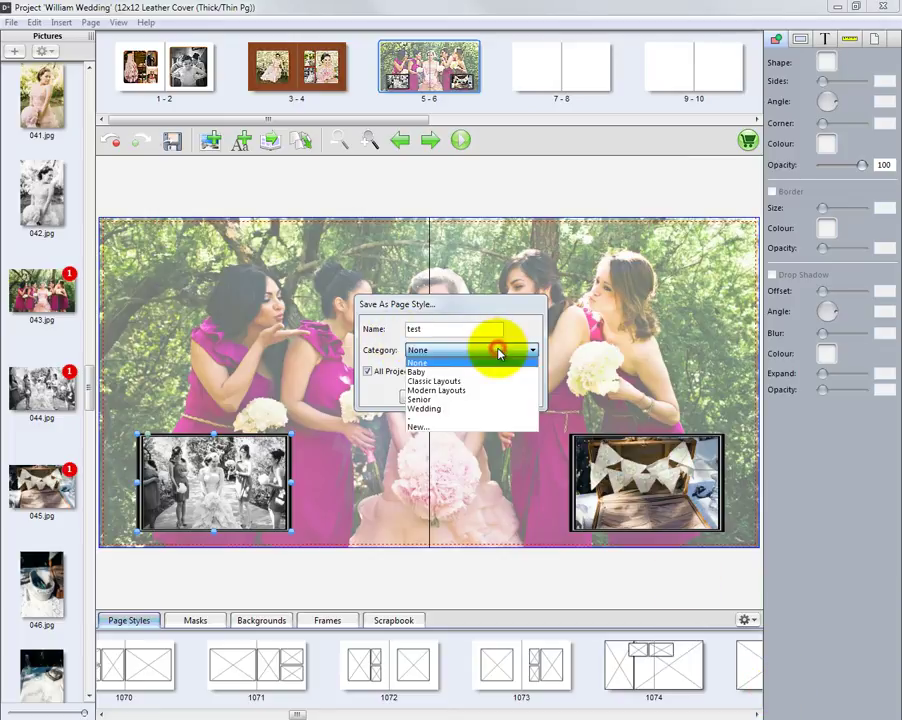
left_click(424, 425)
type("Favorites")
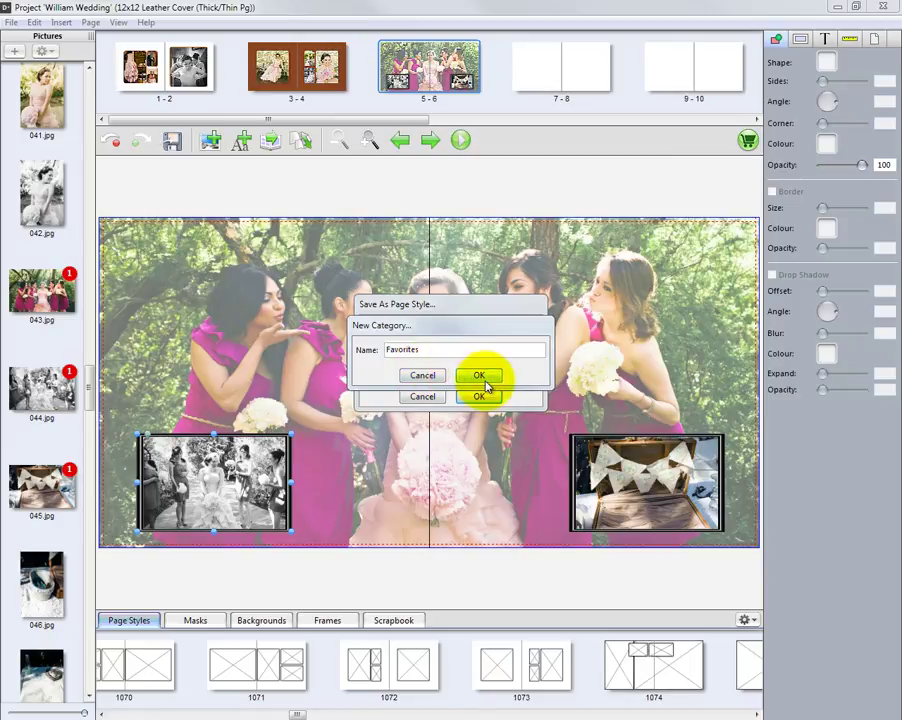
left_click(476, 374)
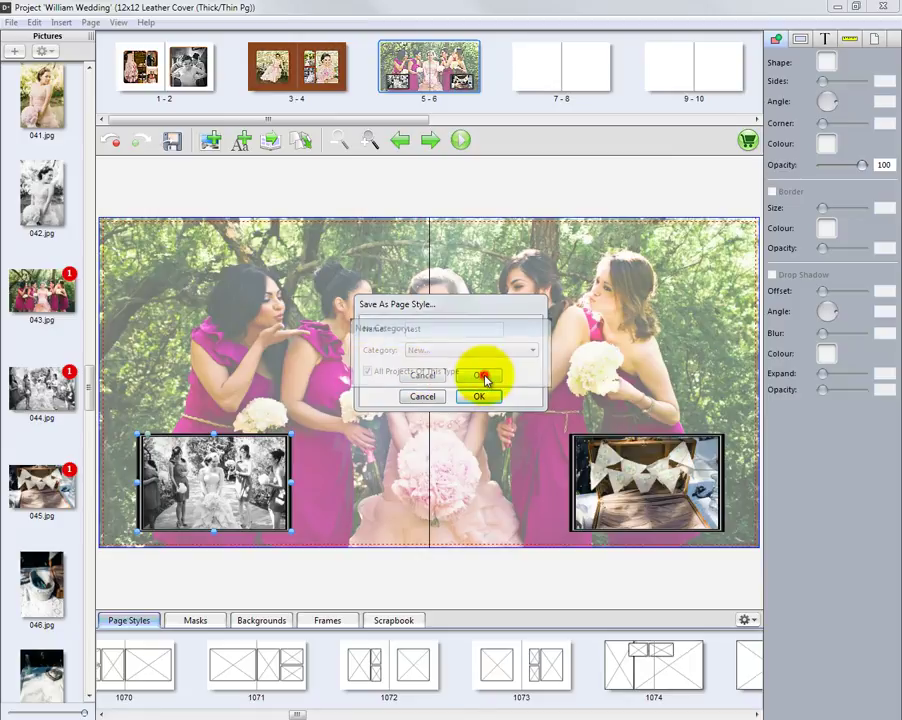
left_click(465, 336)
type("1")
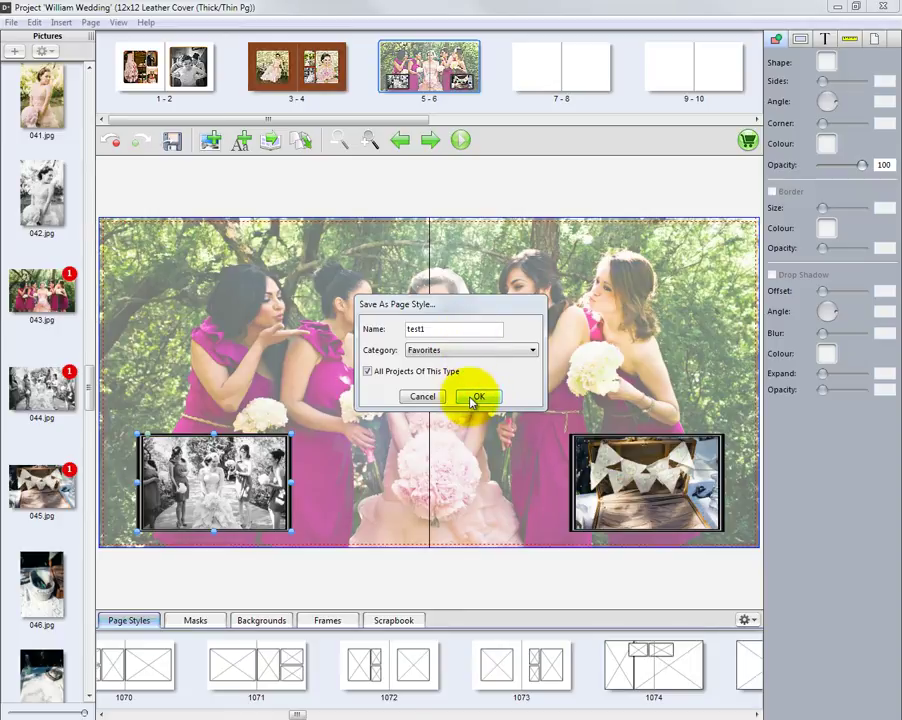
left_click(476, 397)
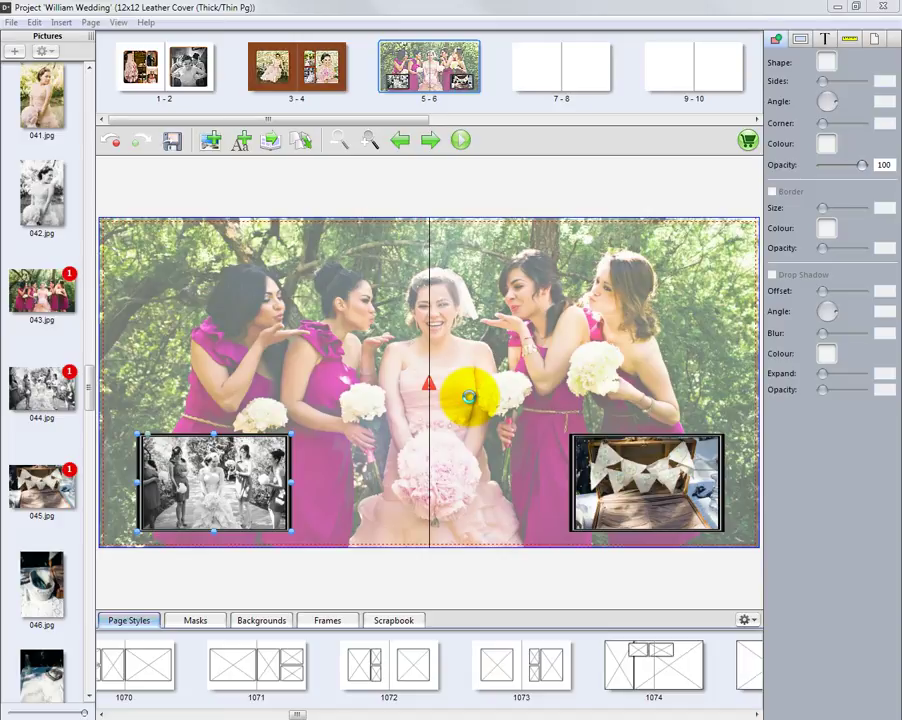
Filter the page styles to Favorites, then go to blank spread 7–8
left_click_drag(295, 714, 298, 714)
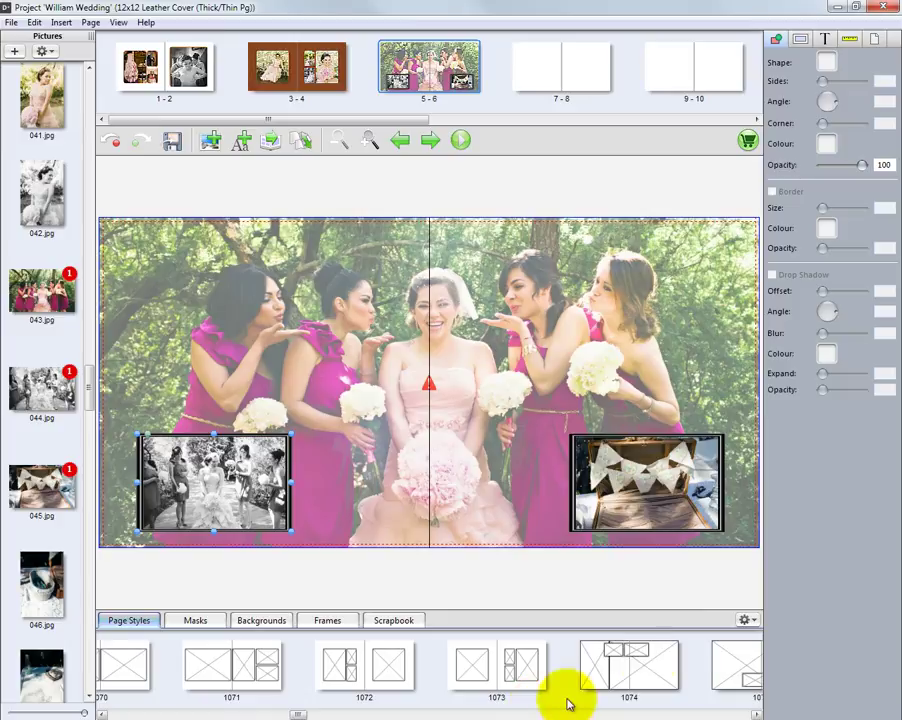
left_click(750, 620)
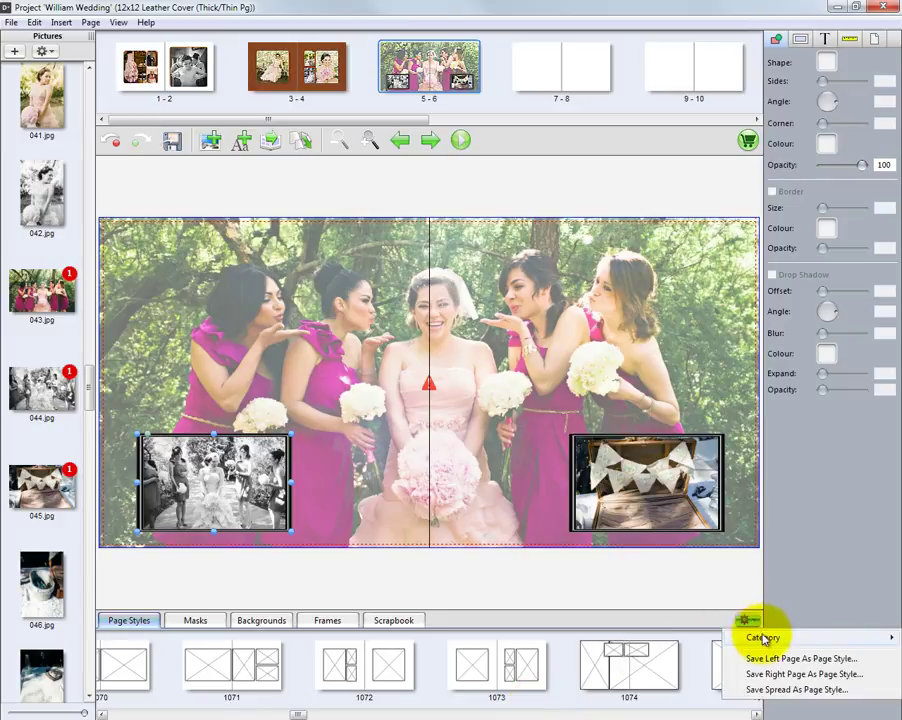
mouse_move(760, 636)
left_click(651, 592)
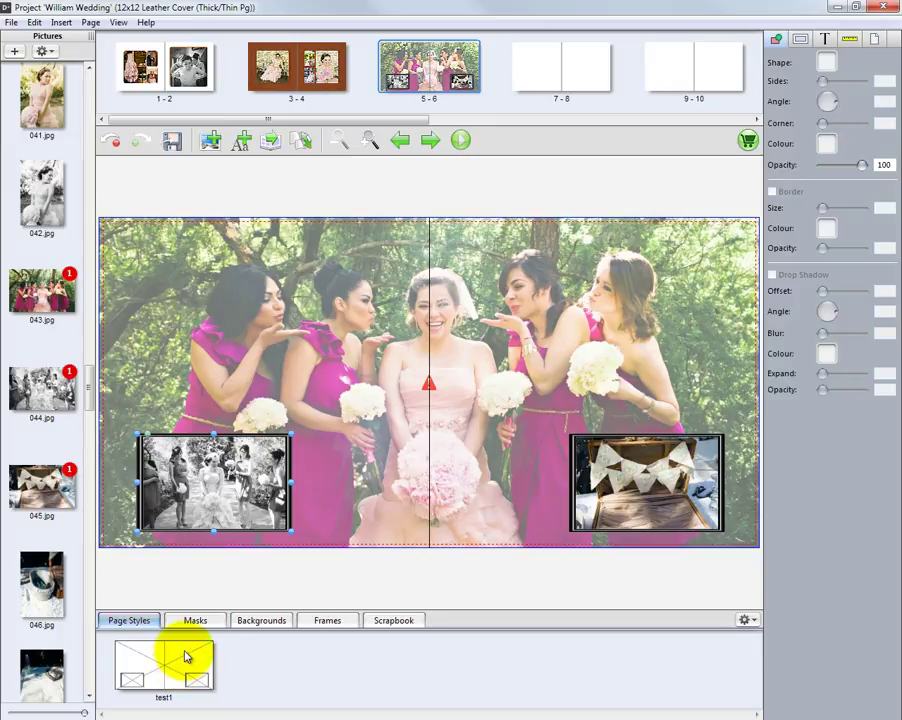
left_click(530, 62)
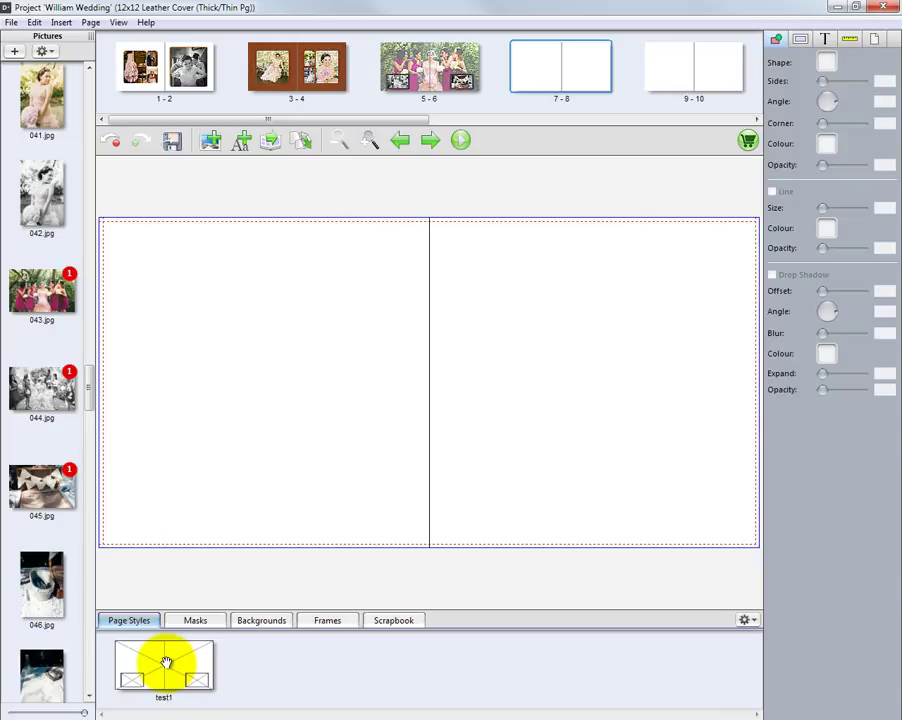
Apply the test1 layout to spread 7–8, drop photos into it, and save the album
left_click_drag(166, 663, 409, 433)
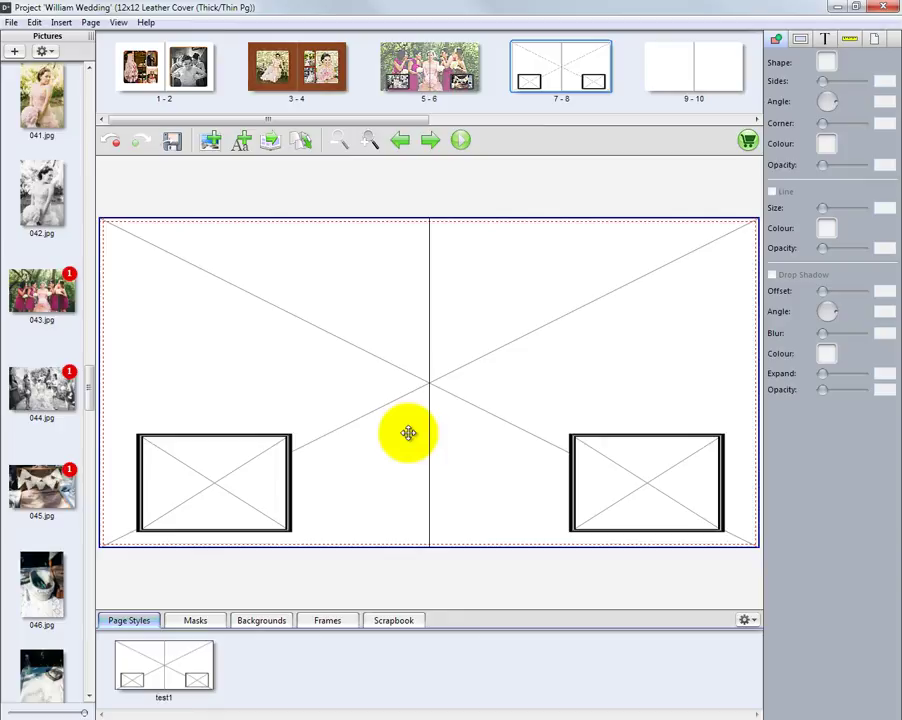
left_click_drag(88, 392, 90, 453)
left_click_drag(64, 300, 460, 372)
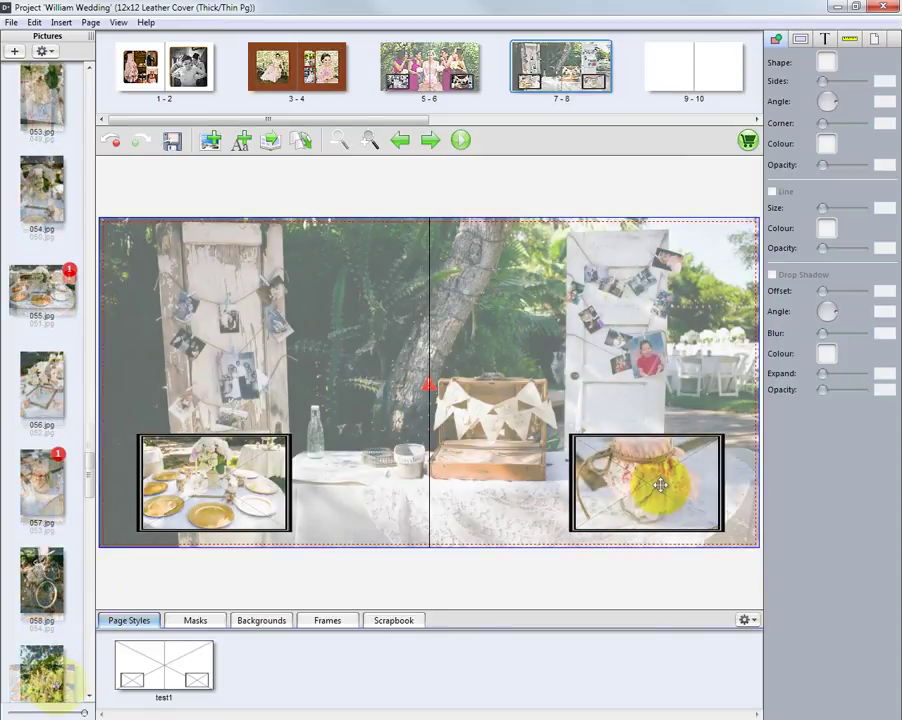
left_click_drag(660, 485, 657, 481)
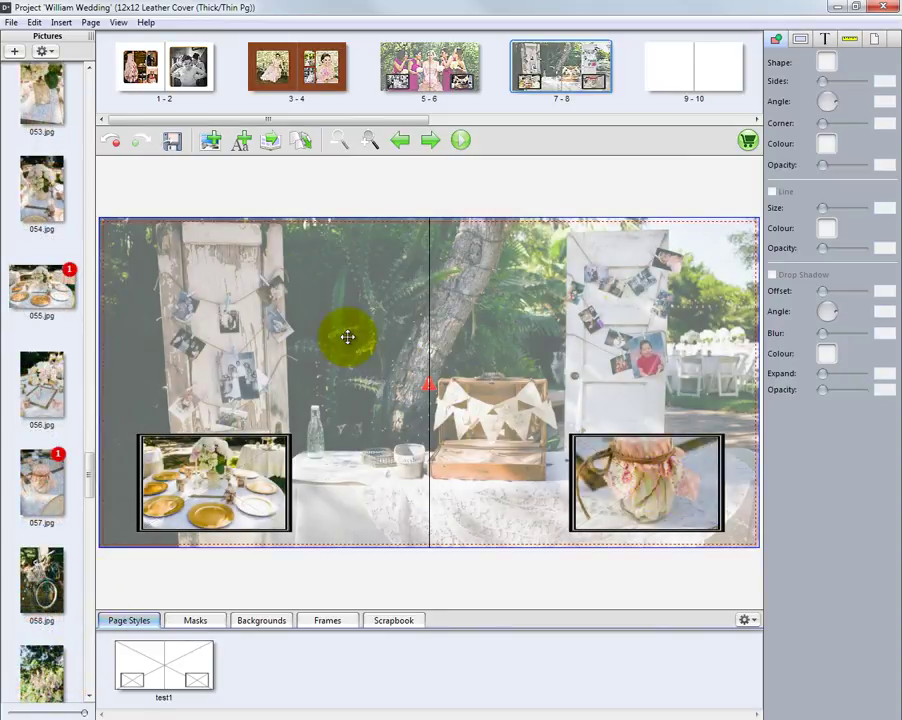
left_click(172, 141)
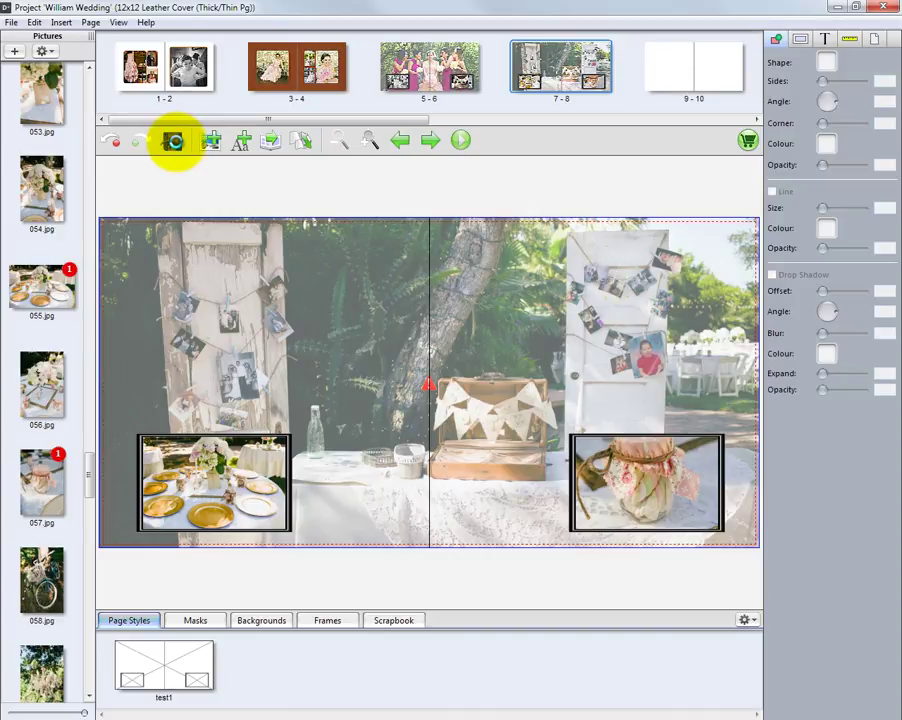
Open spread 9–10 and fit ceremony photo 062.jpg to the whole spread
left_click(173, 141)
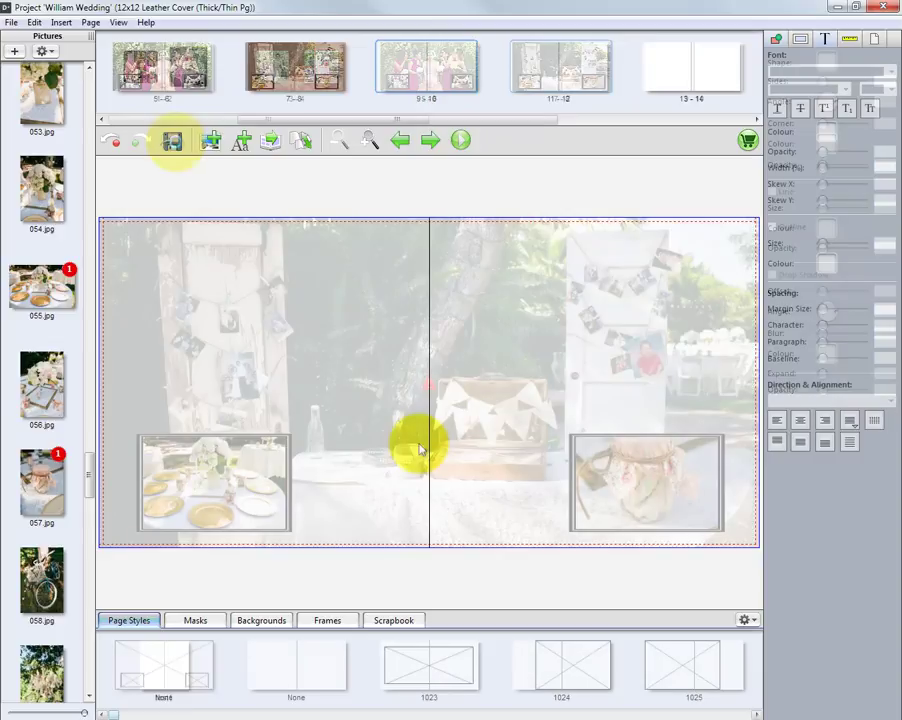
left_click_drag(91, 470, 91, 518)
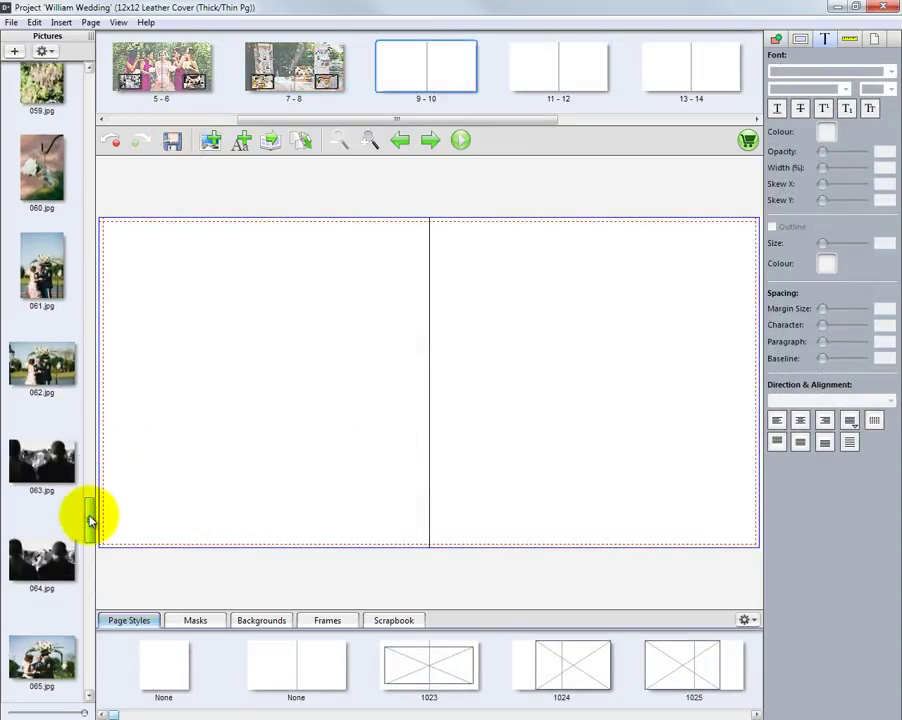
left_click_drag(44, 371, 429, 375)
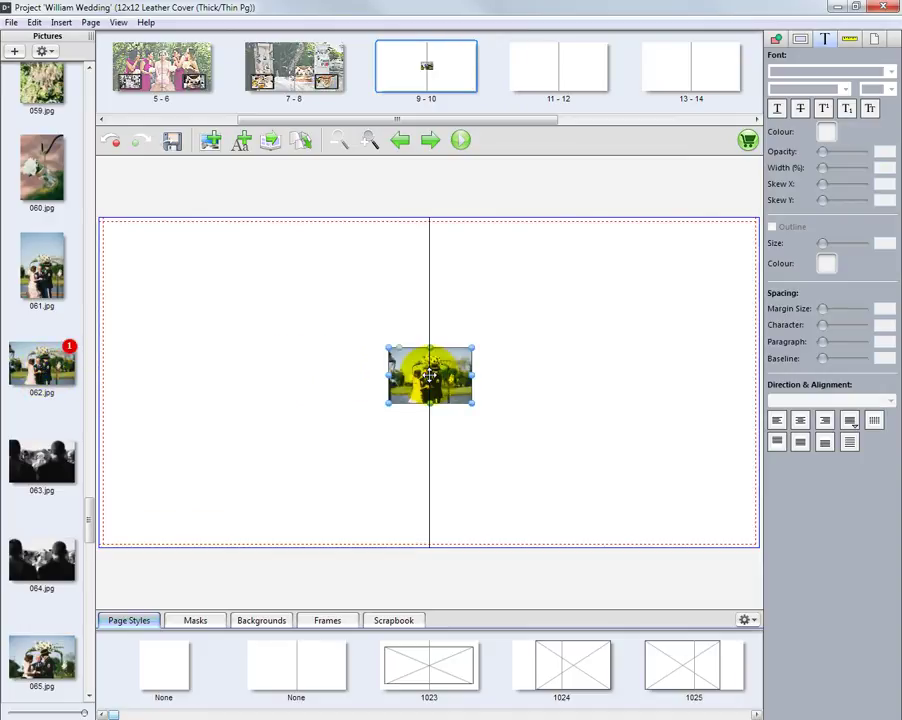
right_click(429, 376)
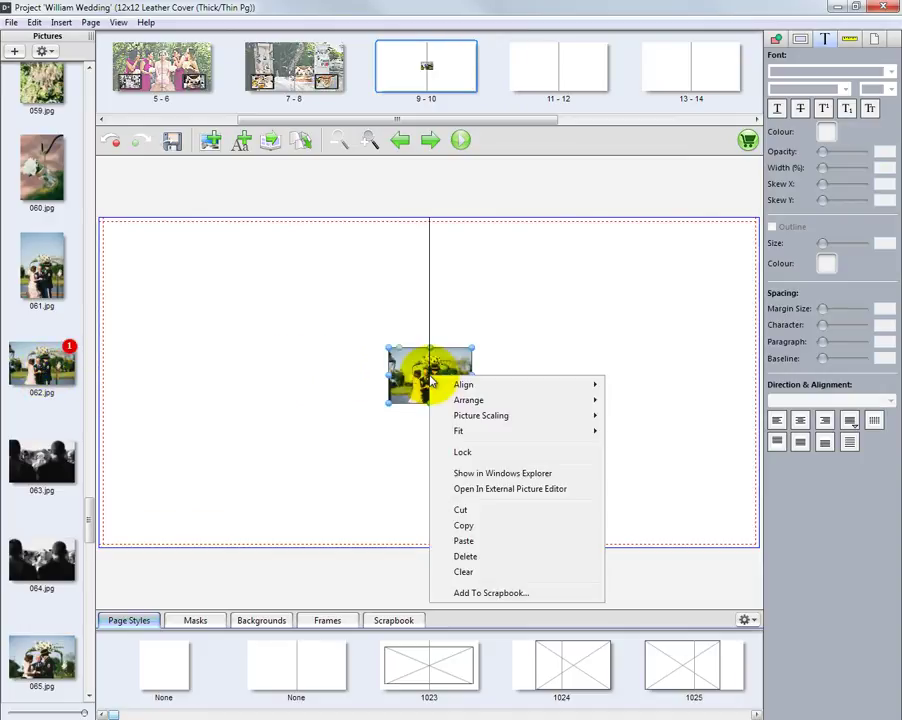
mouse_move(500, 436)
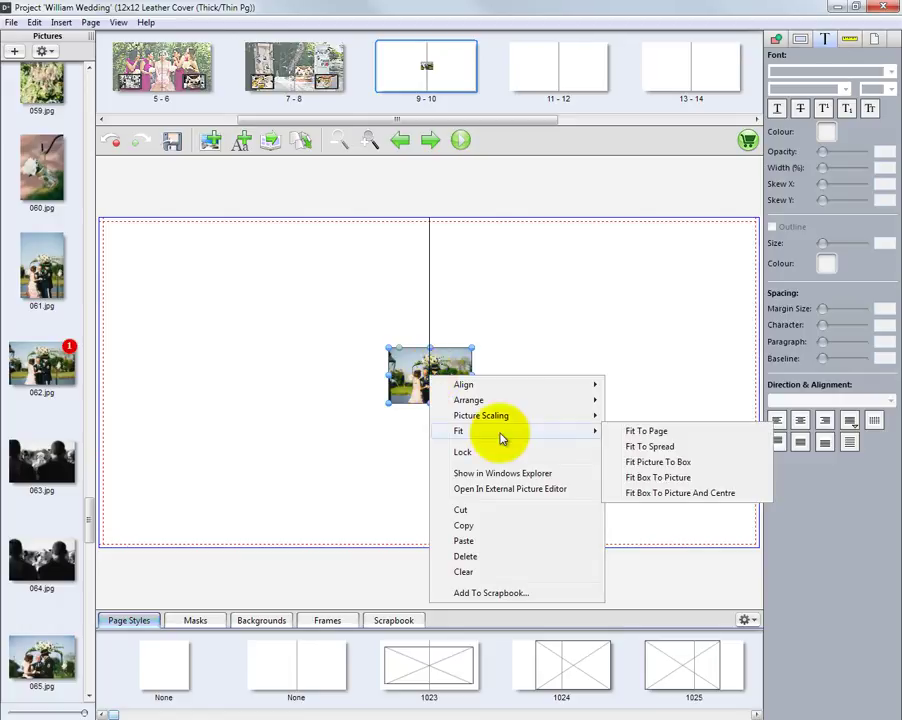
left_click(620, 446)
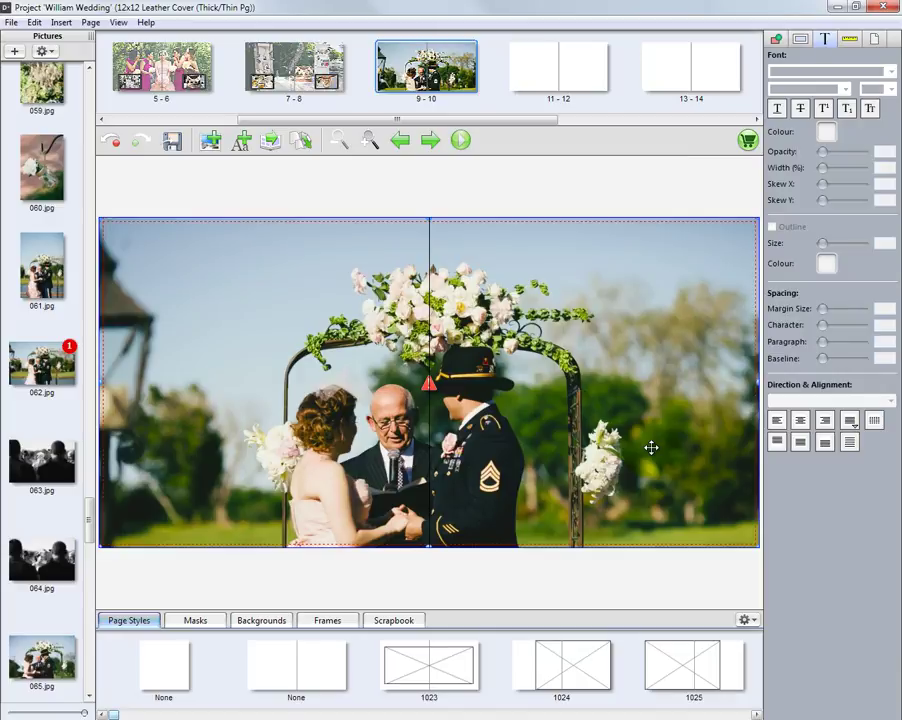
Recrop the ceremony photo closer on the couple and officiant
double_click(578, 399)
left_click_drag(577, 396, 568, 413)
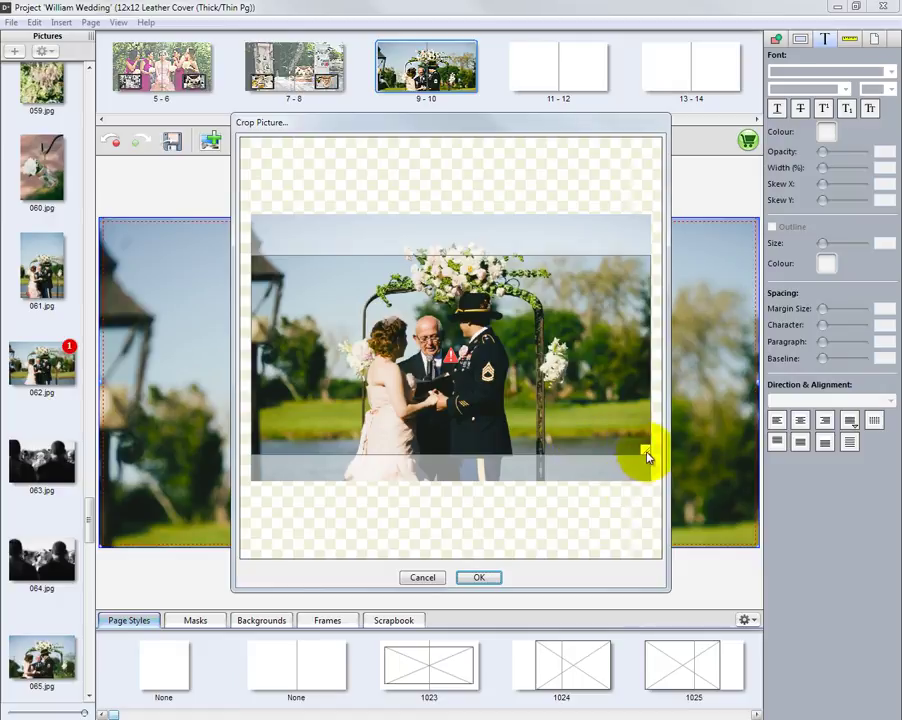
left_click_drag(644, 450, 604, 446)
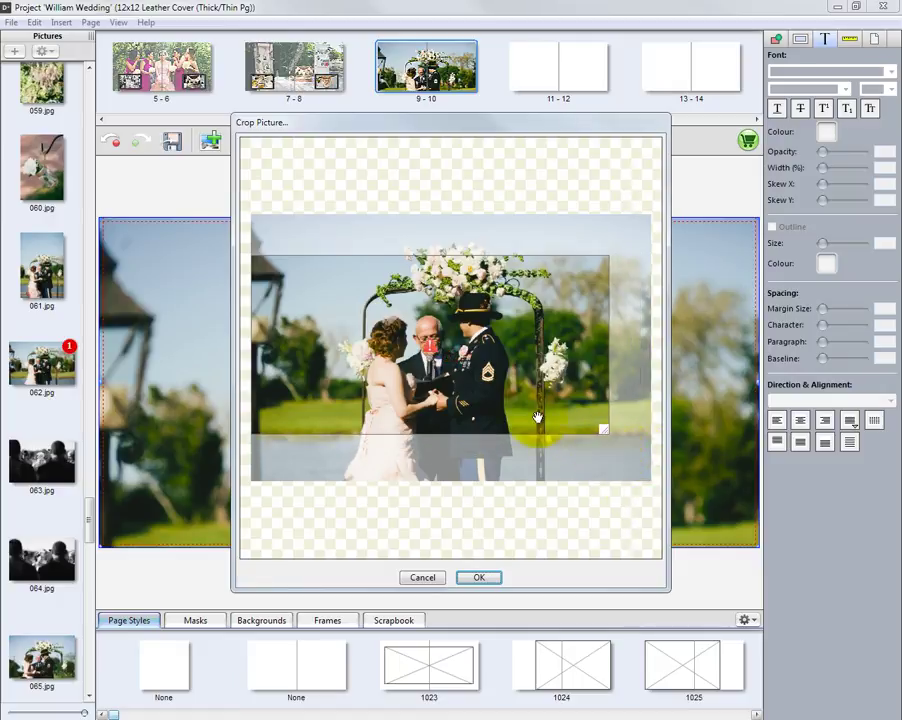
left_click_drag(517, 425, 517, 434)
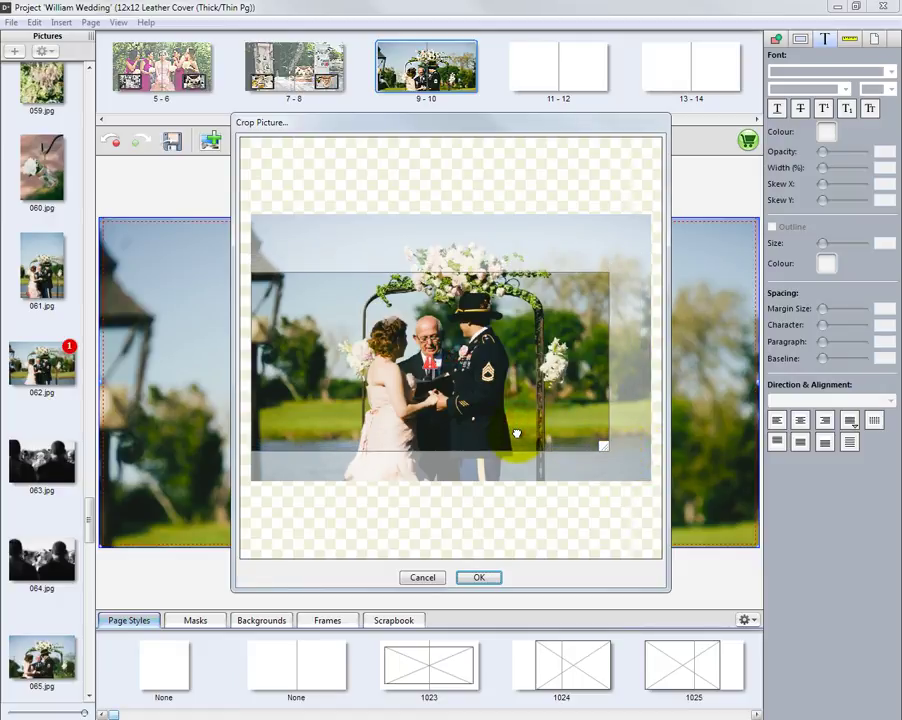
left_click(481, 578)
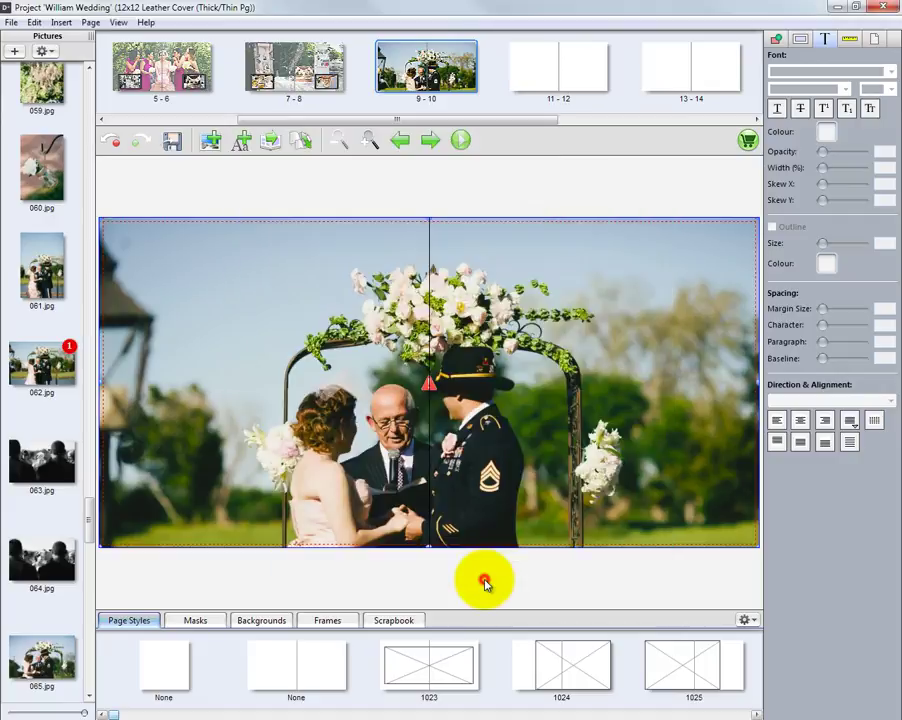
Fade the ceremony photo to 70% opacity and add a picture box at the top-left
left_click(775, 38)
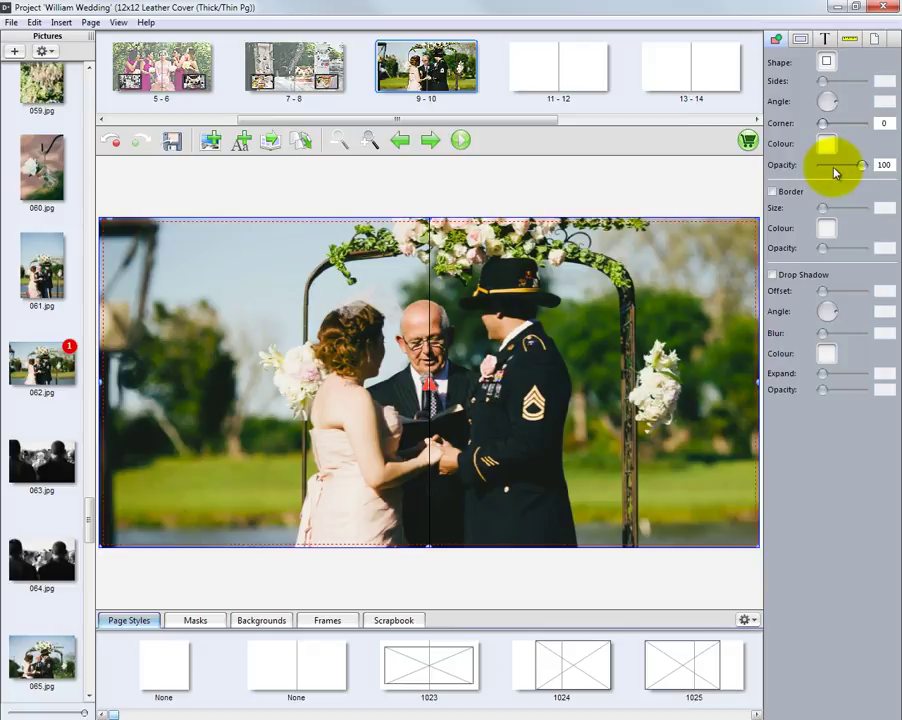
left_click_drag(864, 167, 850, 172)
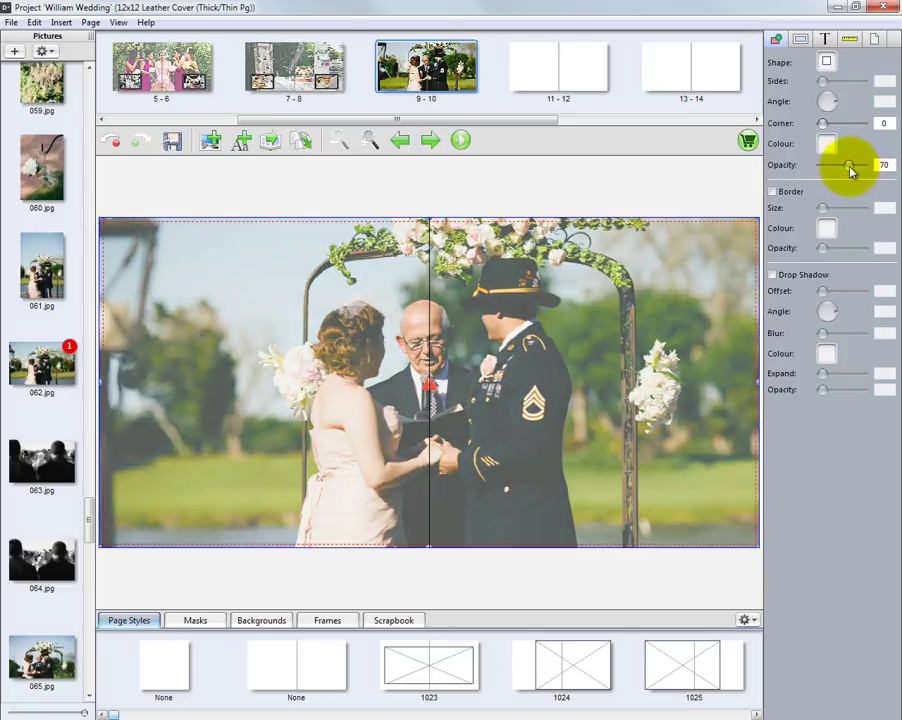
left_click(210, 144)
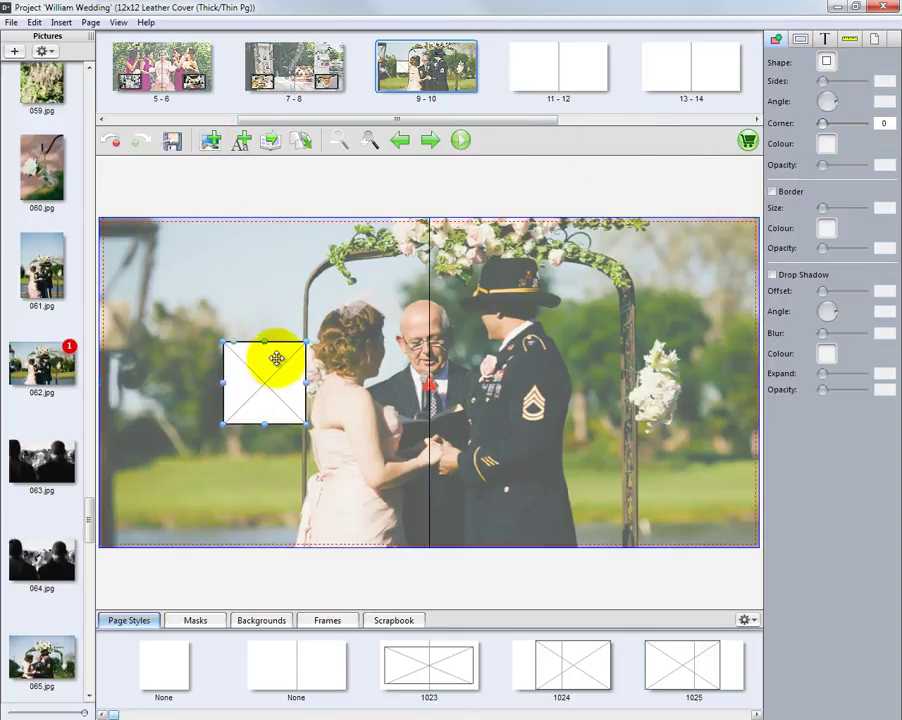
left_click_drag(266, 374, 153, 269)
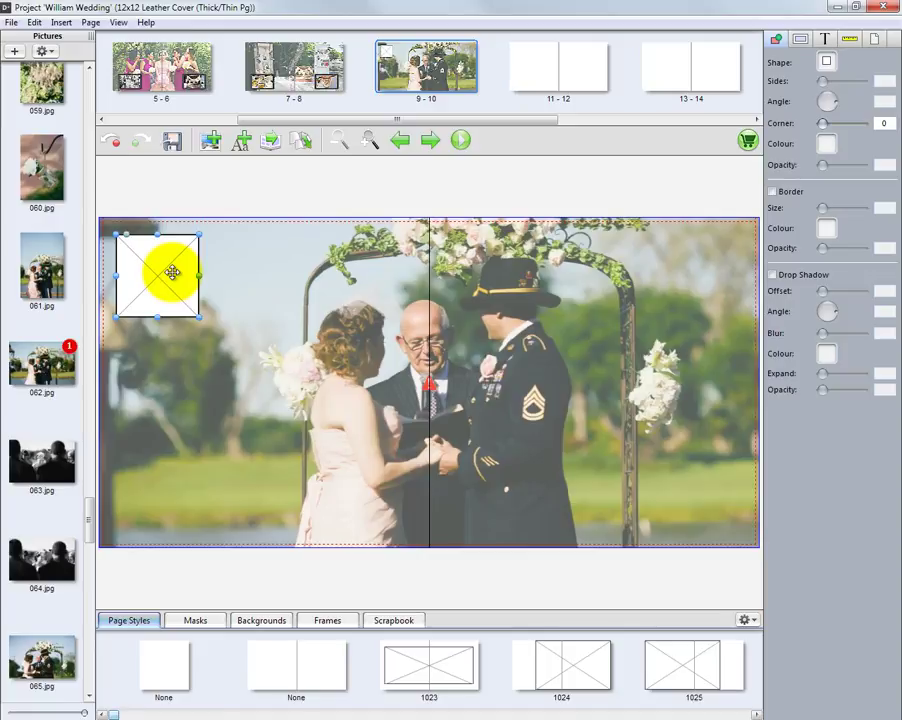
Duplicate the picture box twice and stack the three boxes tightly down the left page
right_click(173, 272)
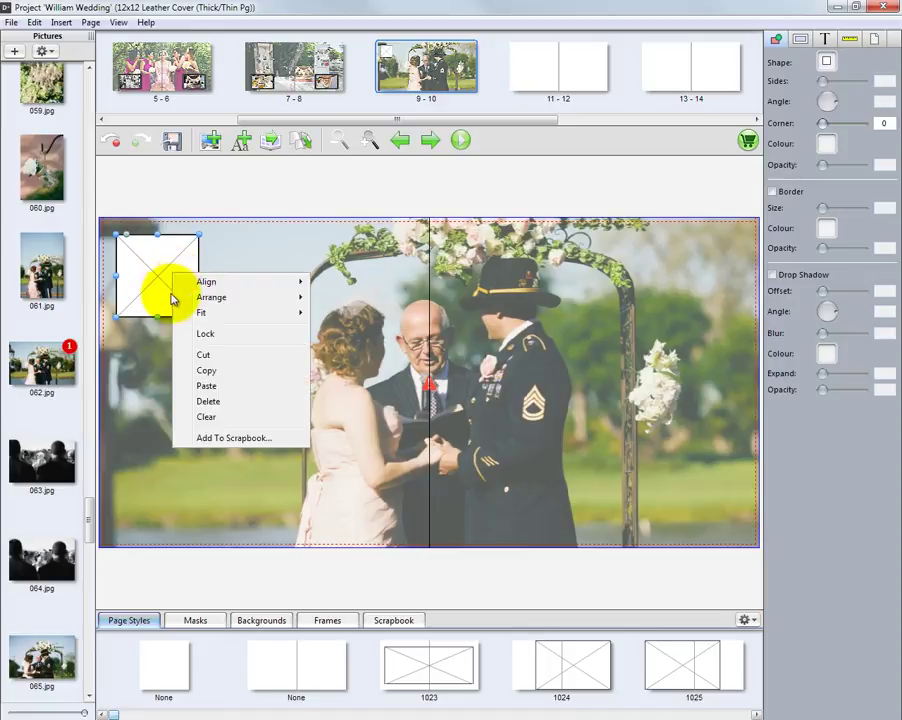
left_click(205, 370)
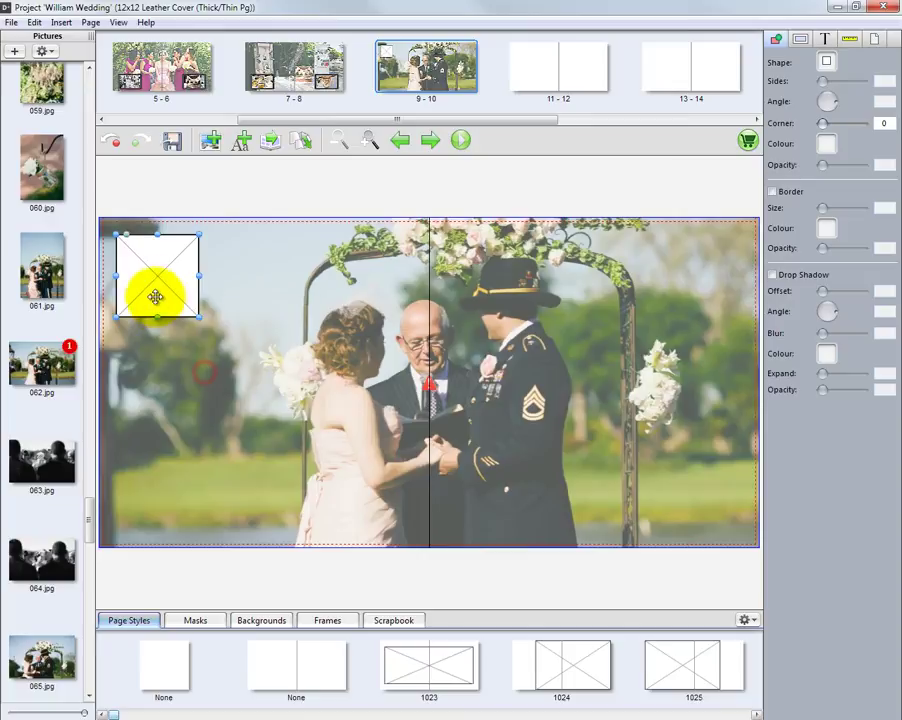
right_click(154, 286)
left_click(182, 398)
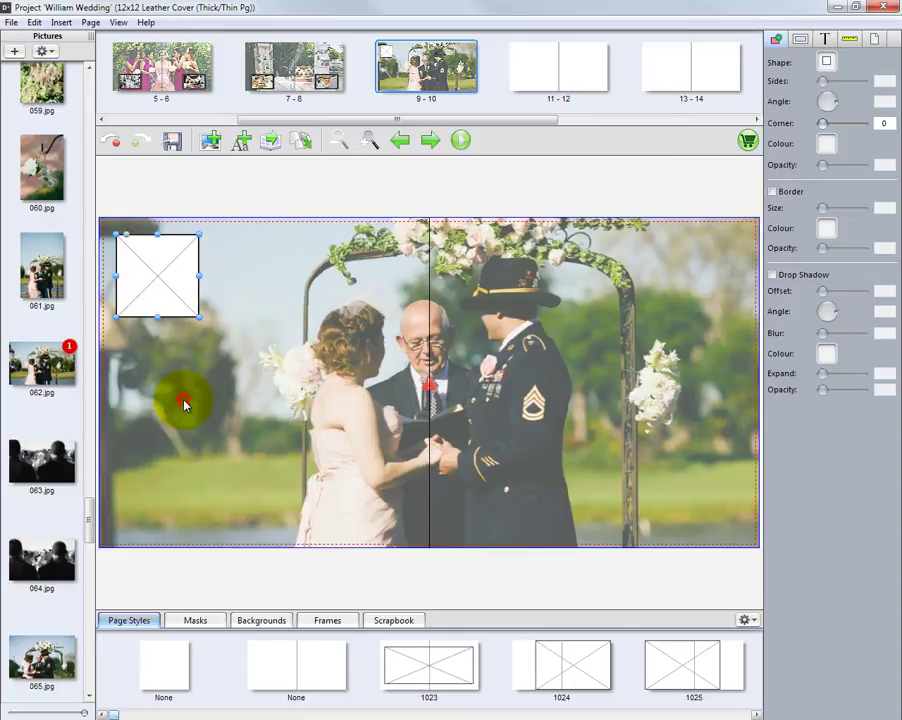
left_click_drag(148, 259, 187, 369)
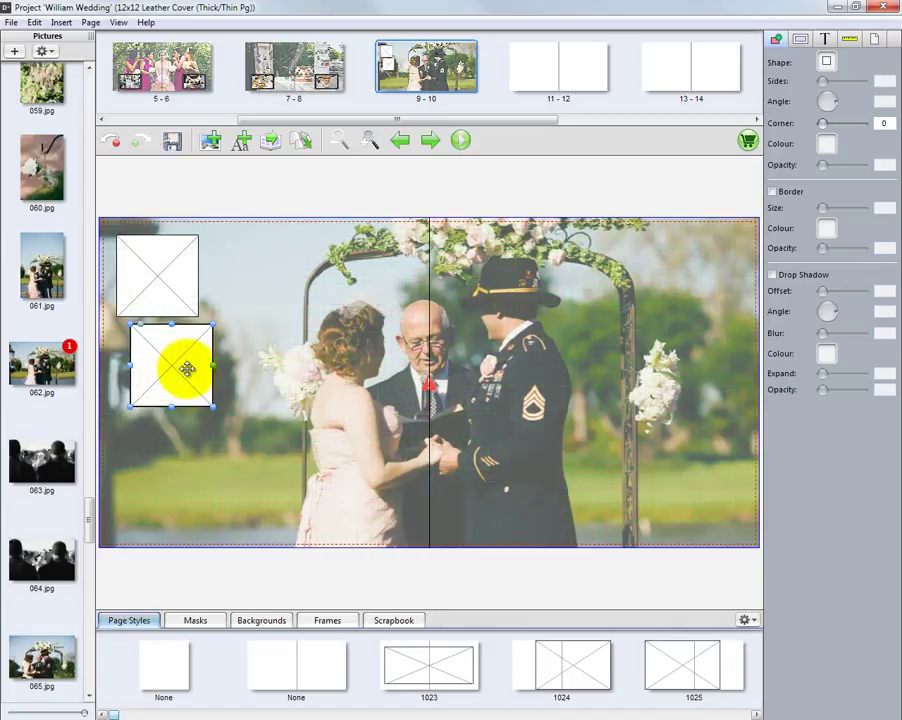
right_click(187, 369)
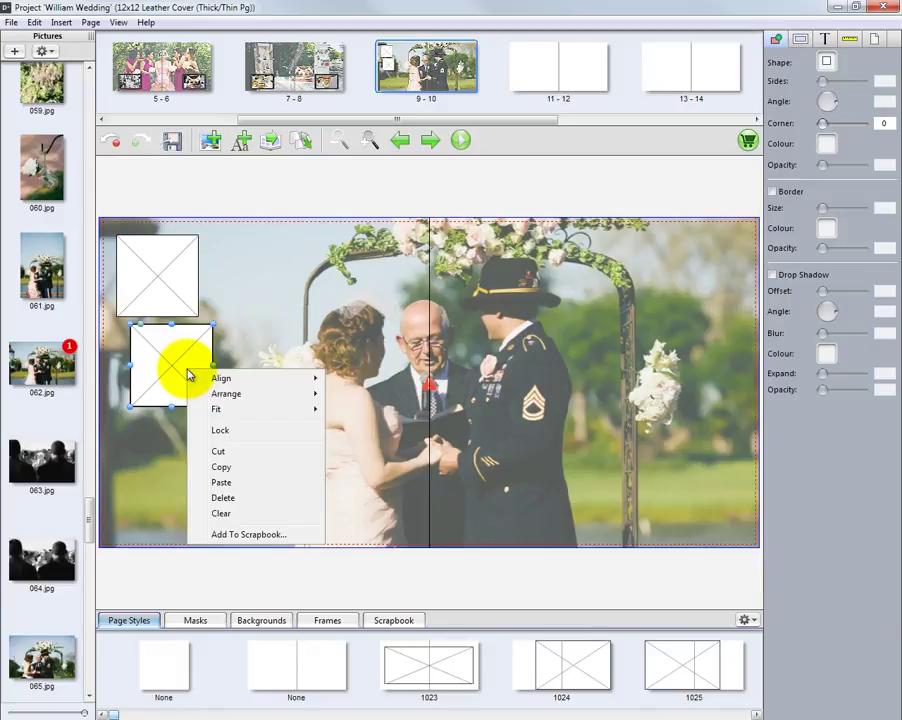
left_click(224, 483)
left_click_drag(152, 266, 184, 464)
left_click_drag(181, 379, 180, 364)
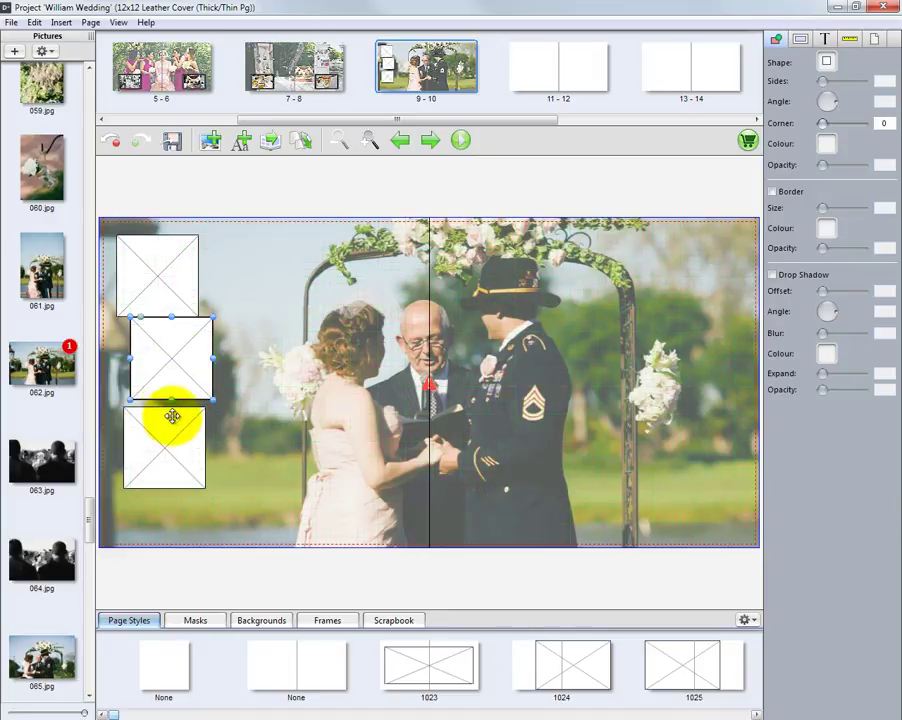
left_click_drag(172, 414, 173, 404)
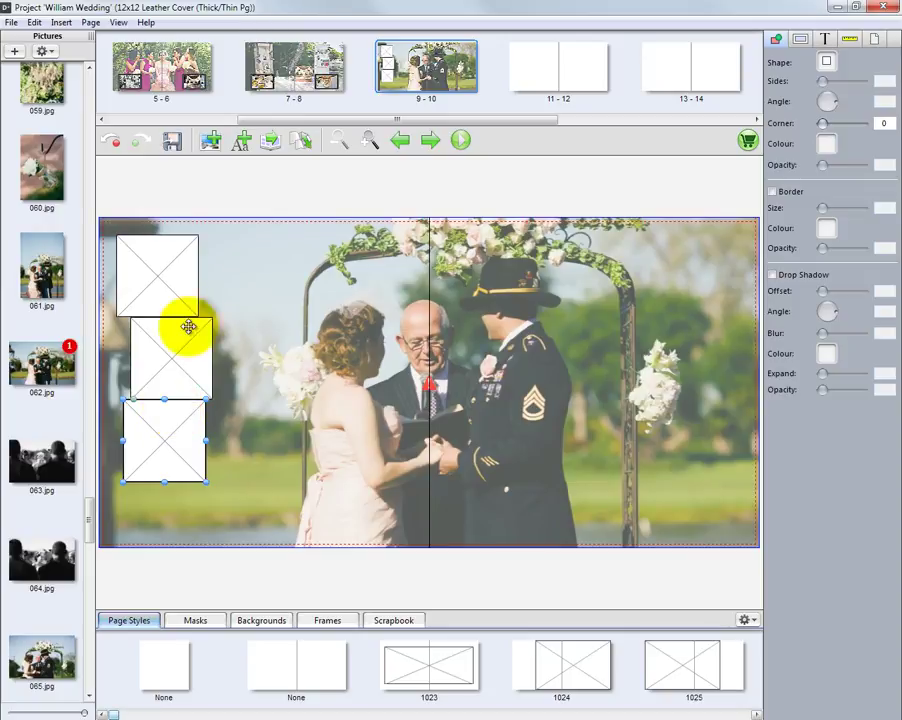
left_click(167, 287)
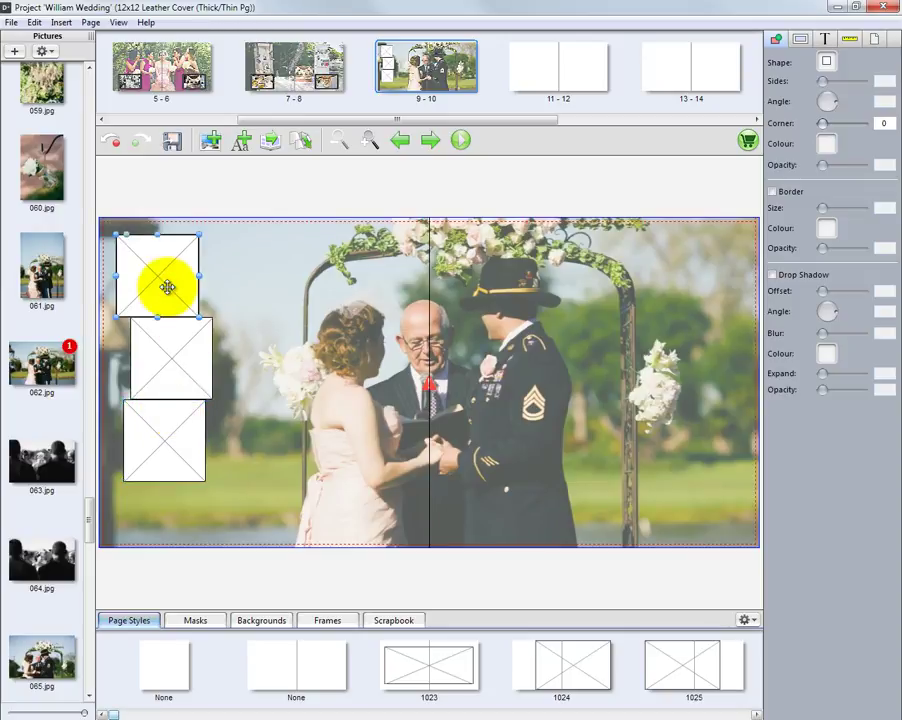
Select all three left-page picture boxes and align them flush on their left edges
left_click(179, 358)
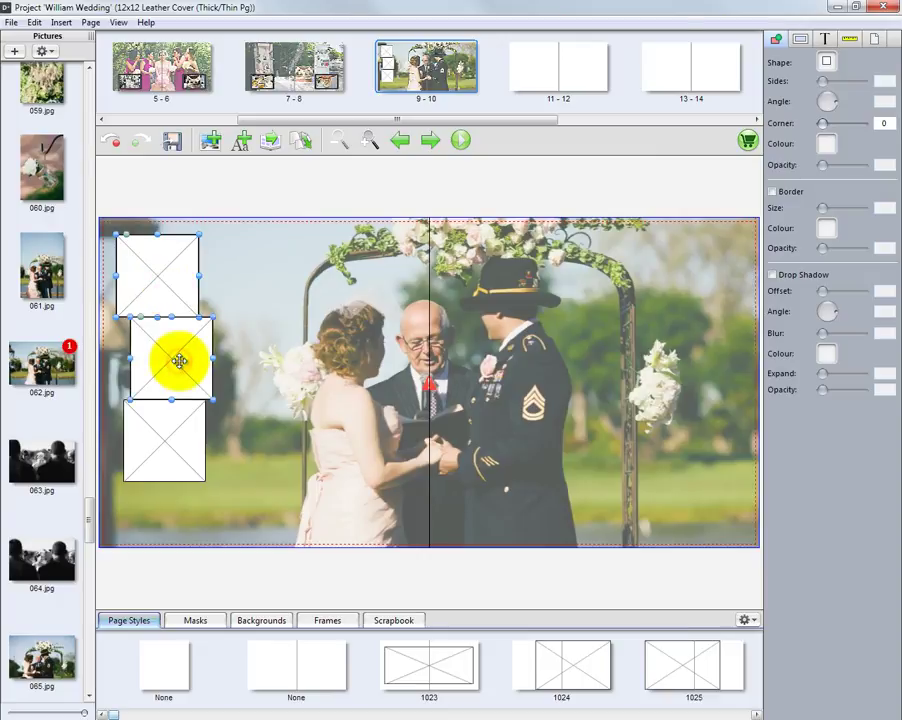
left_click(171, 440)
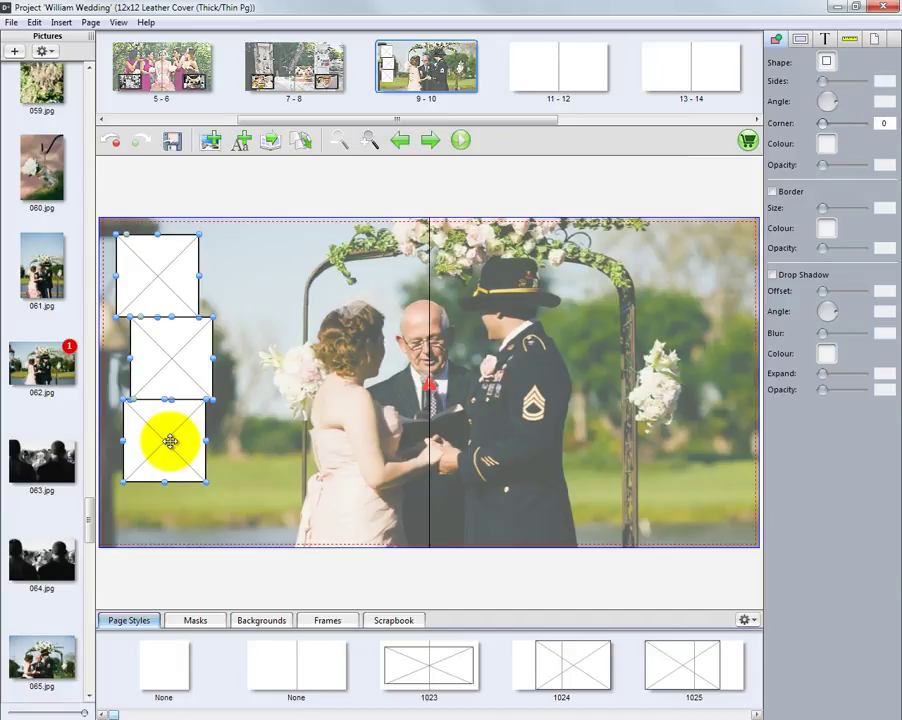
right_click(177, 370)
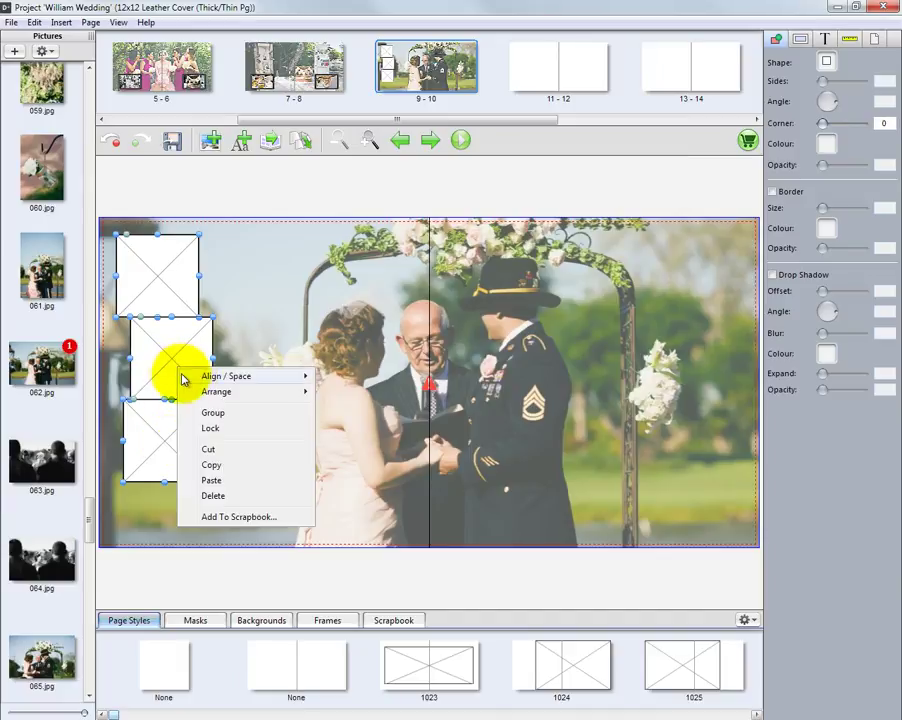
mouse_move(219, 381)
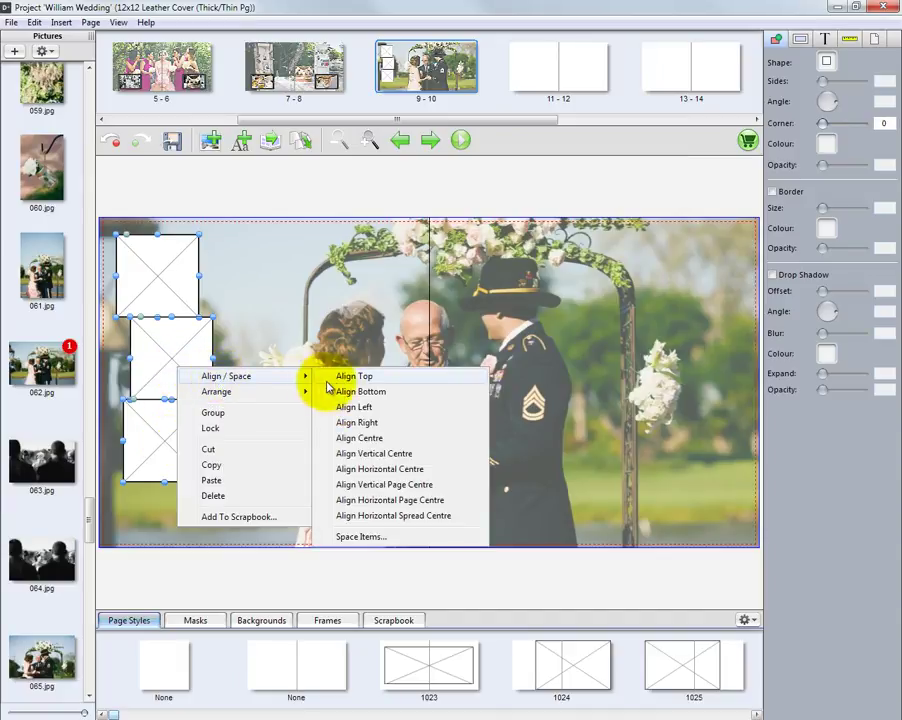
left_click(357, 408)
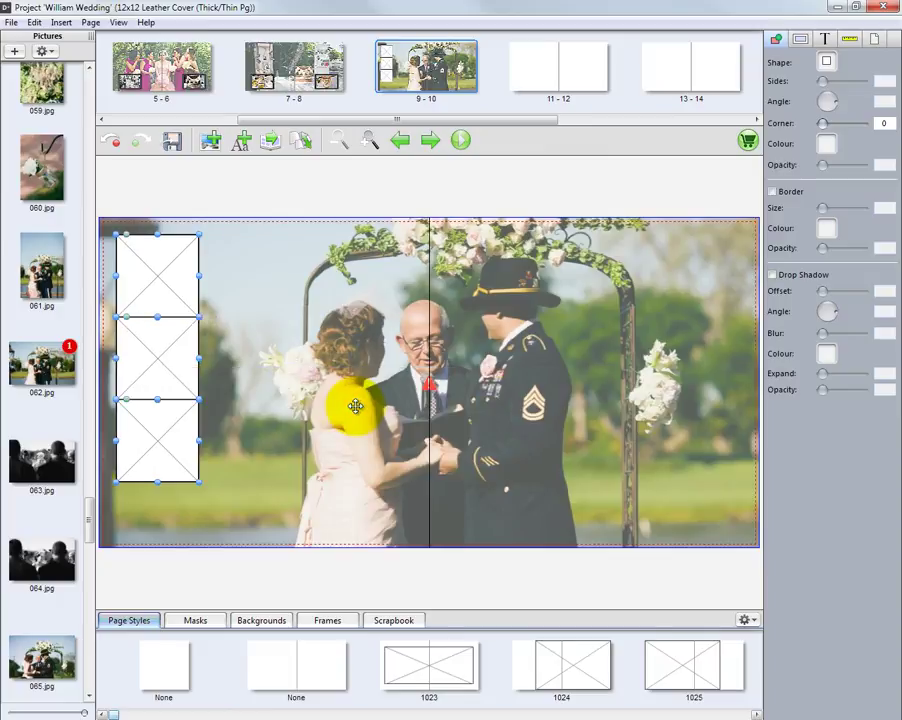
Bring up the Space Items dialog for the three boxes
right_click(170, 357)
mouse_move(208, 371)
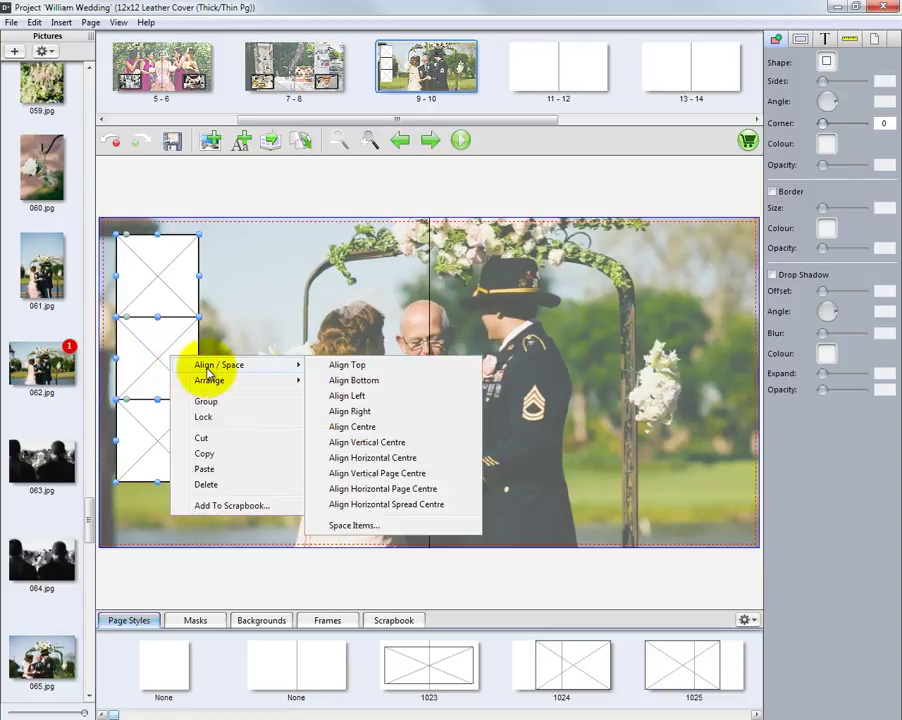
left_click(350, 525)
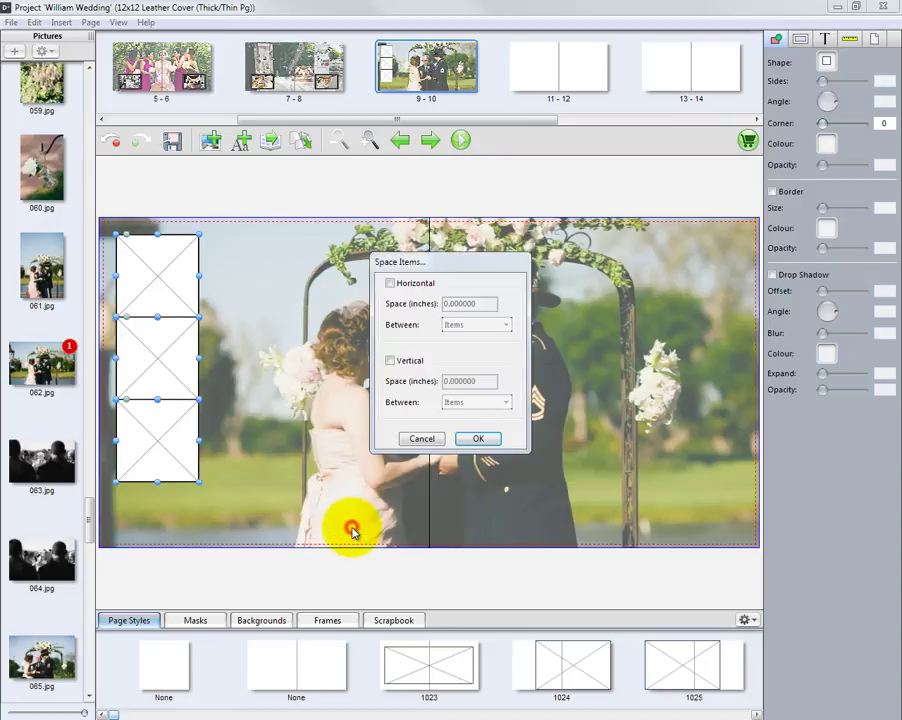
Space the three frames vertically, 0.5 inches between items
left_click(390, 361)
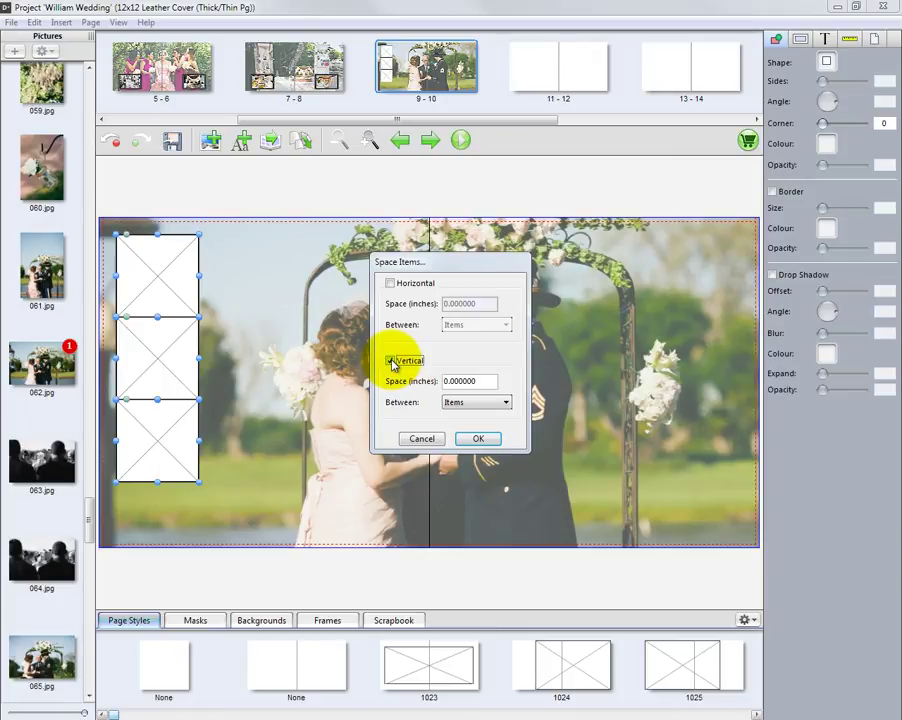
left_click(454, 381)
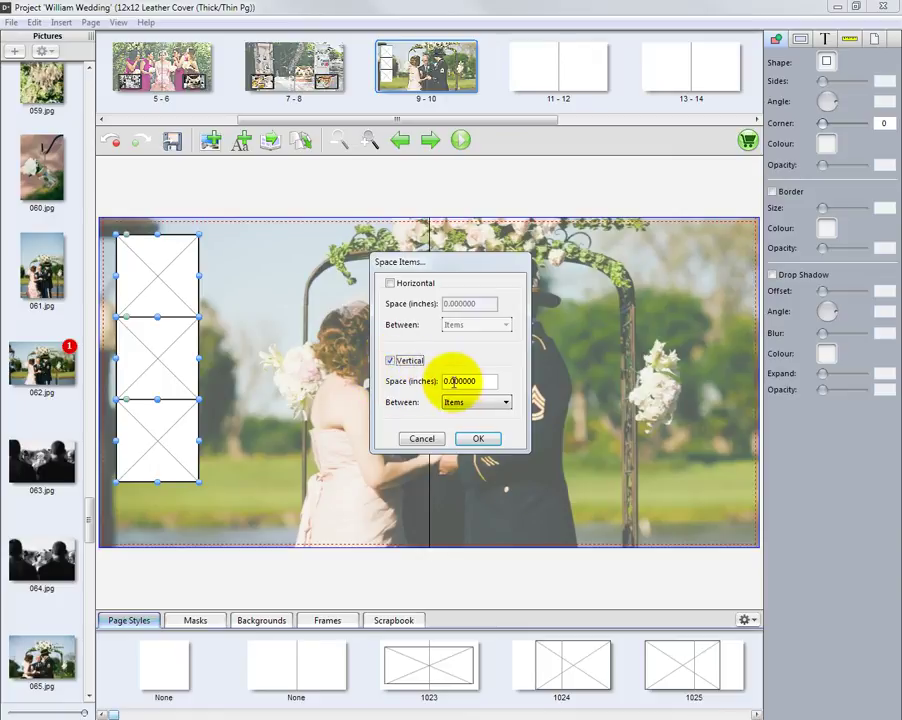
left_click(456, 381)
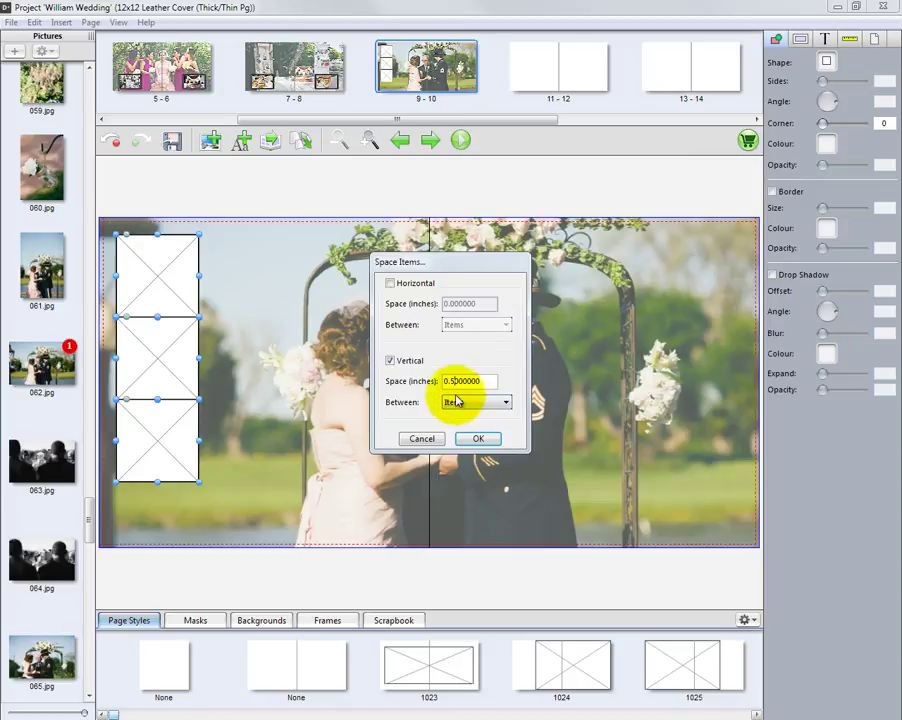
left_click(475, 403)
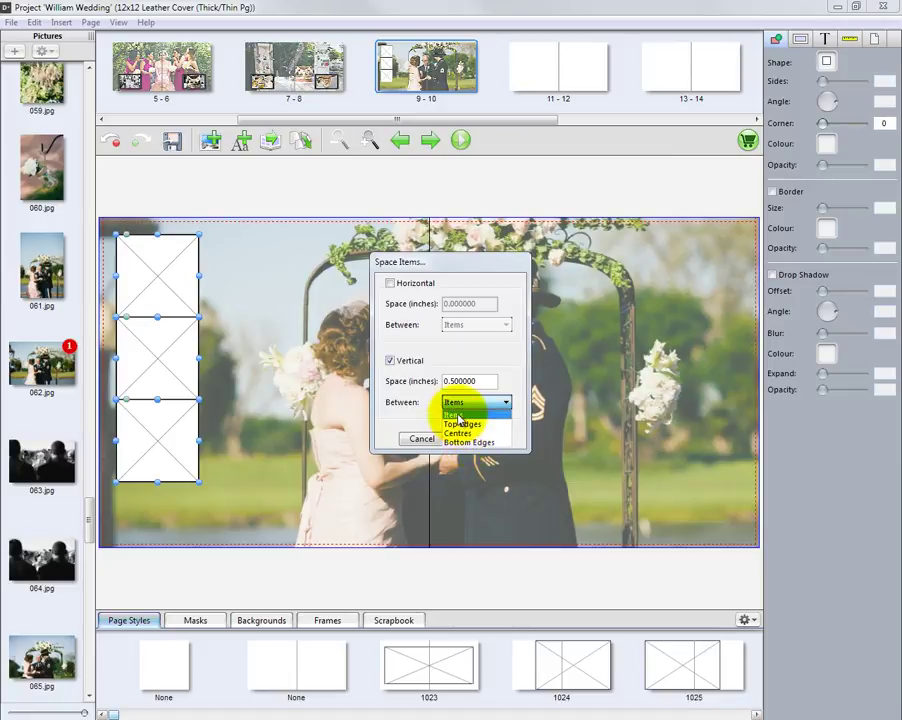
left_click(458, 415)
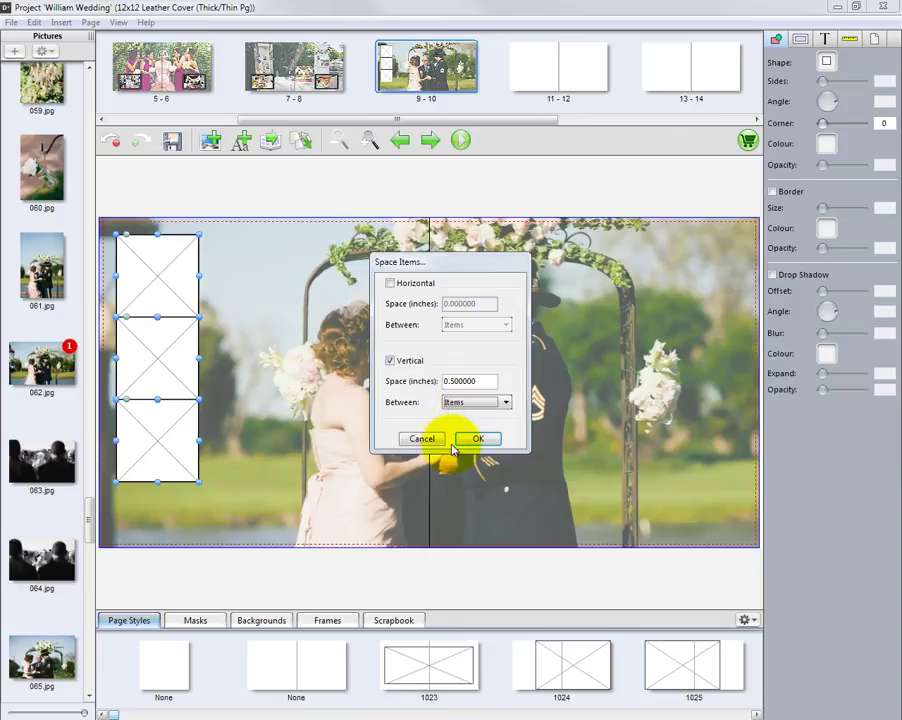
left_click(479, 441)
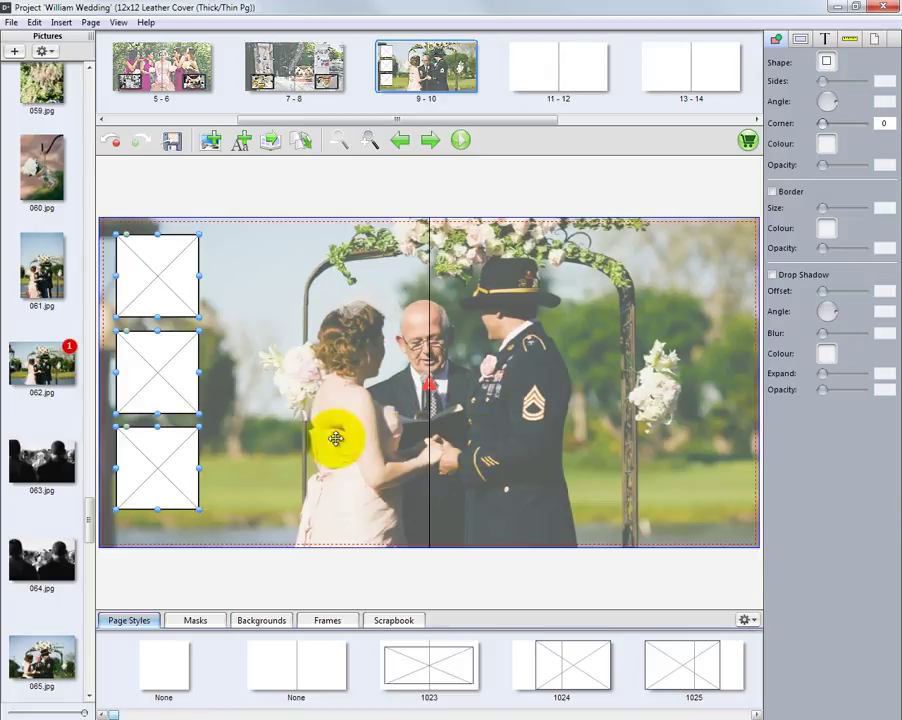
Group the three left frames, centre them vertically on the page, then ungroup them
right_click(178, 371)
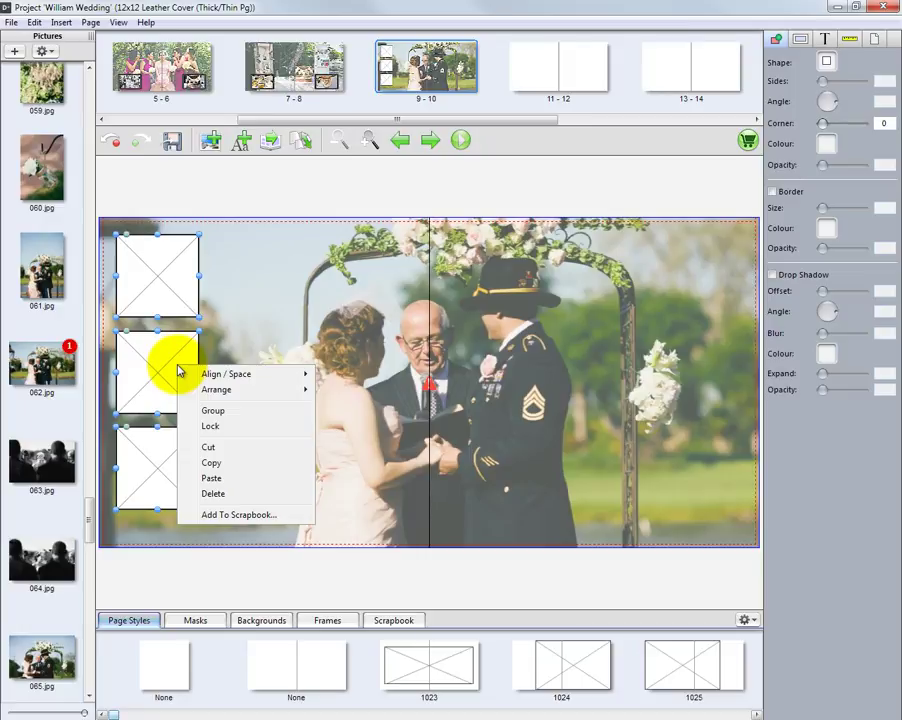
left_click(213, 410)
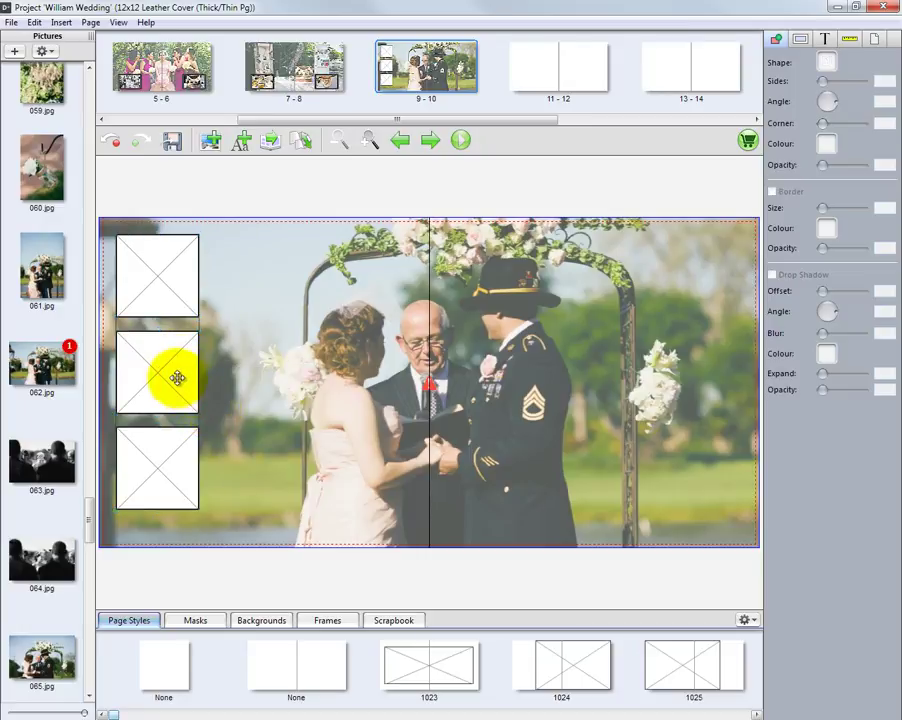
right_click(178, 383)
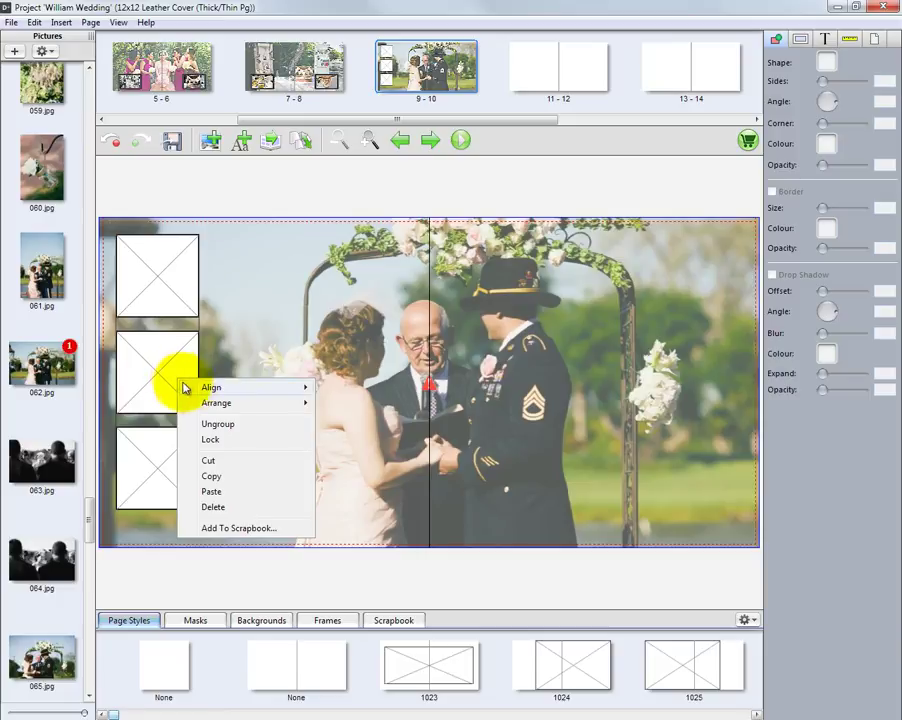
mouse_move(205, 390)
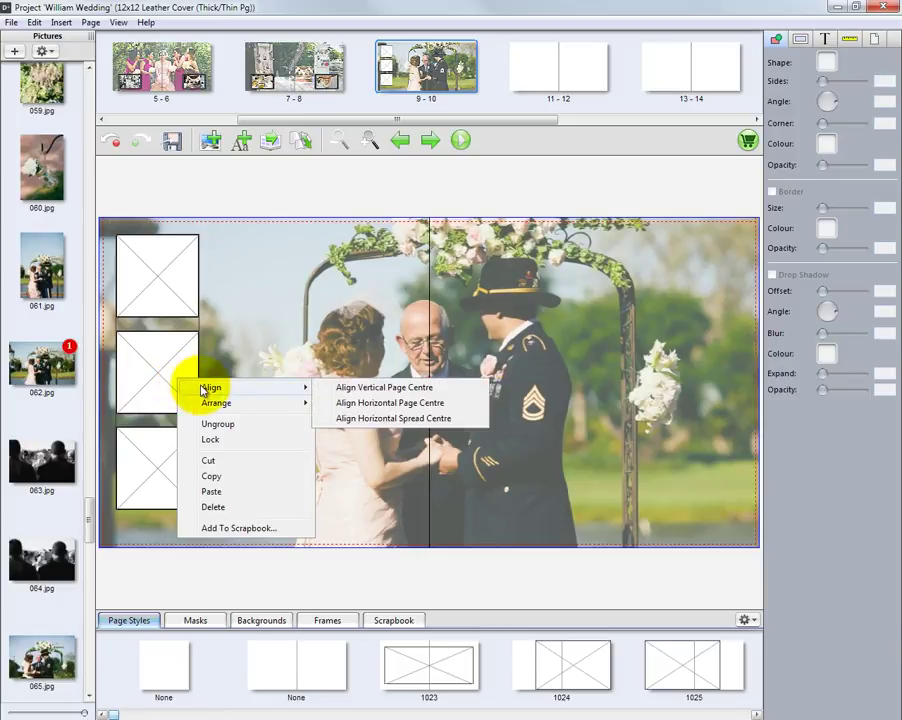
left_click(348, 387)
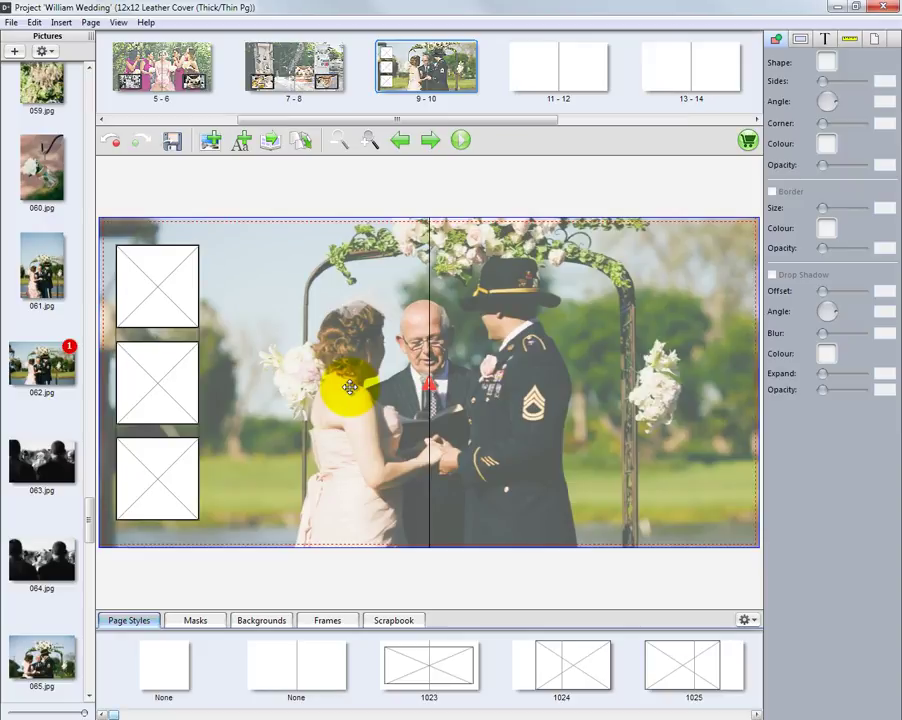
right_click(168, 387)
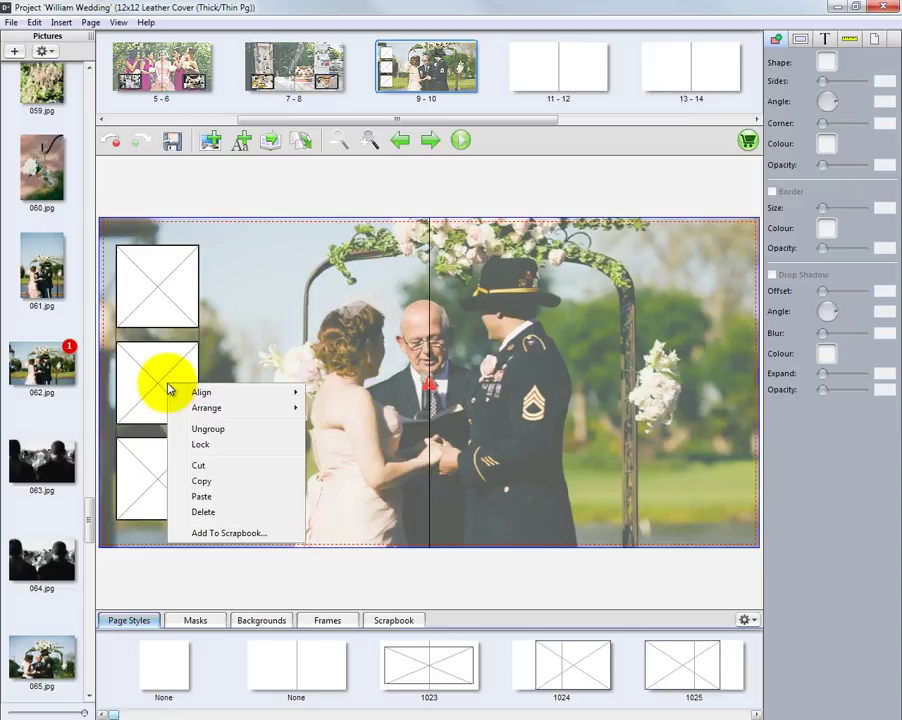
left_click(210, 429)
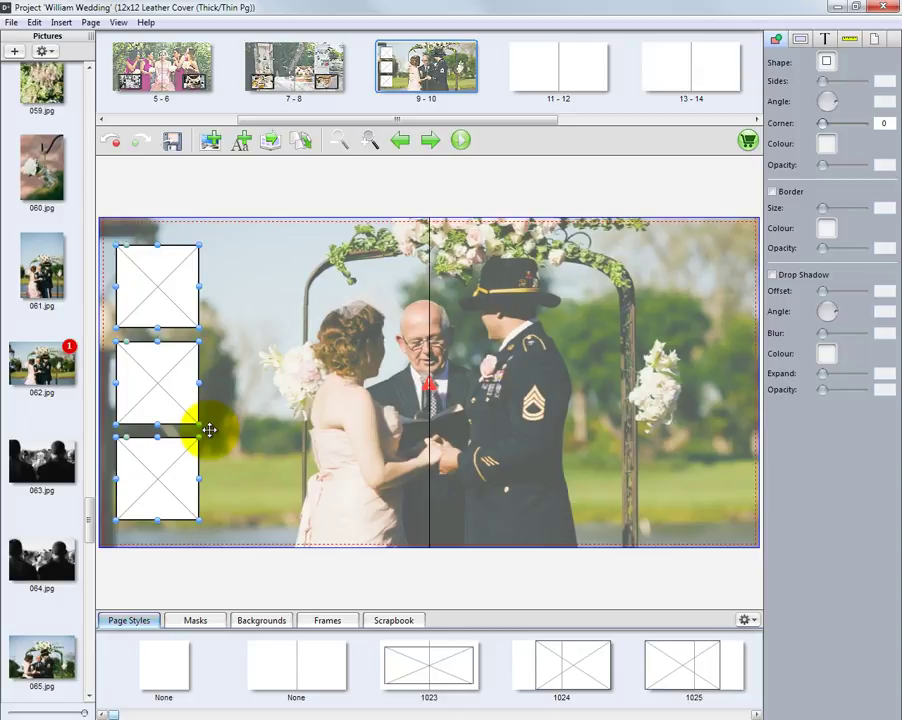
Copy and paste the three-frame column and drag the copy to the right page
right_click(178, 386)
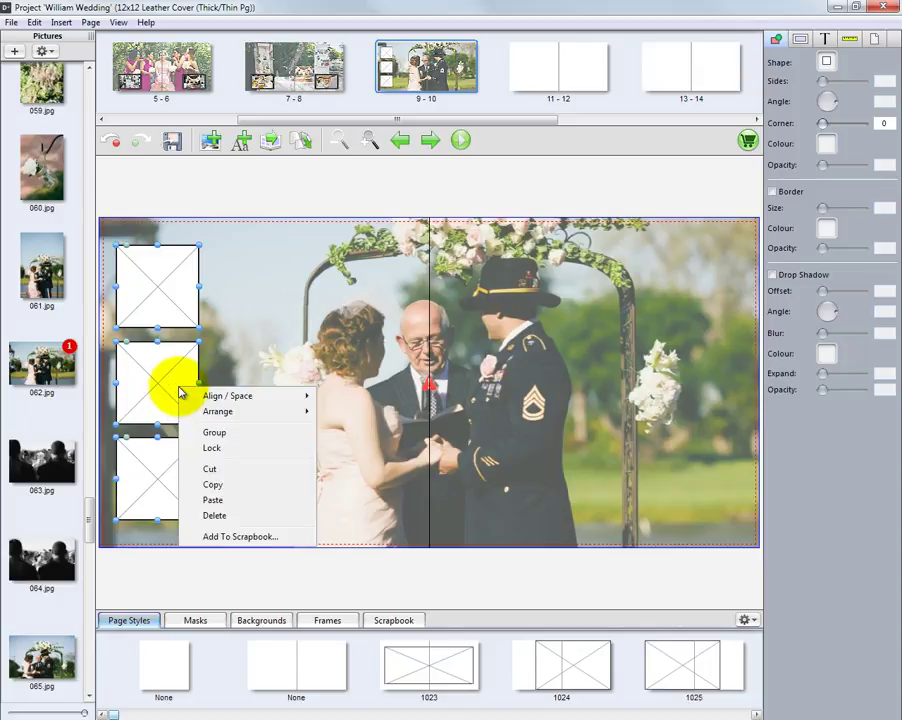
left_click(212, 484)
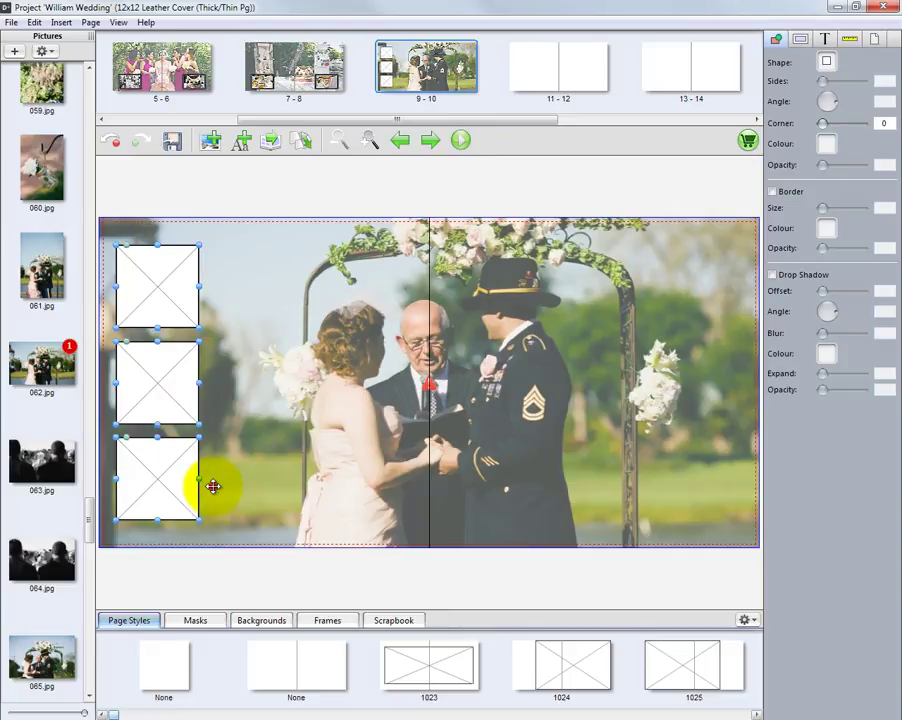
right_click(178, 394)
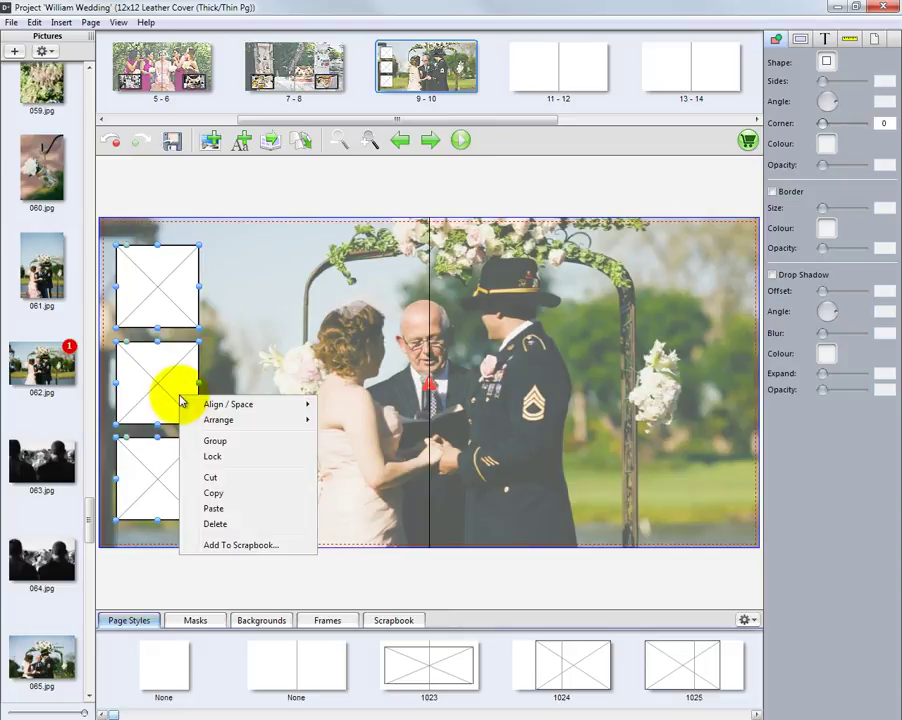
left_click(215, 510)
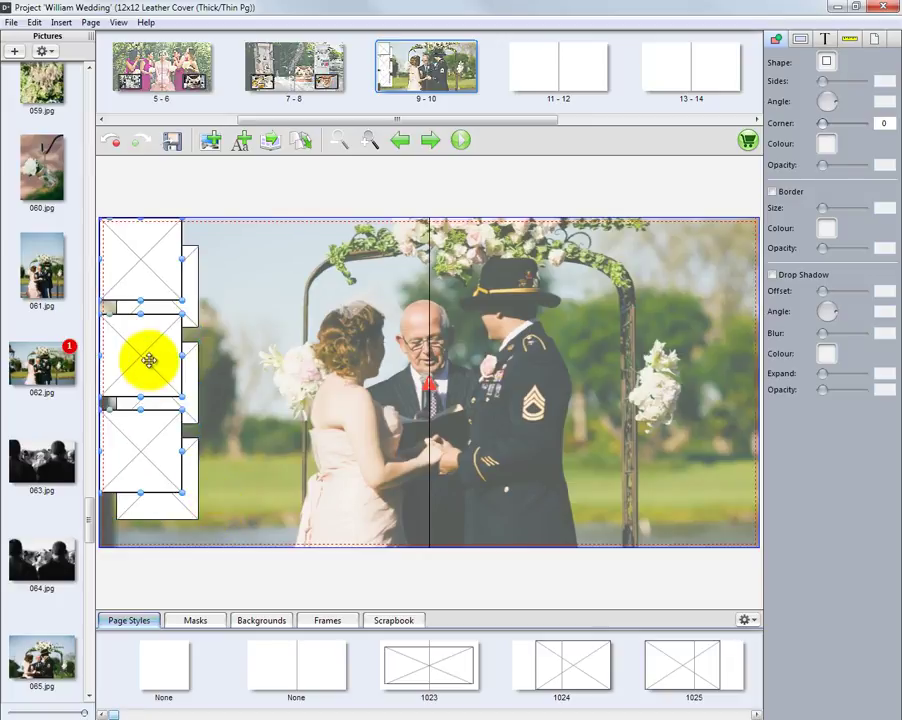
mouse_move(151, 358)
left_mouse_down()
mouse_move(419, 395)
mouse_move(644, 403)
mouse_move(722, 391)
mouse_move(706, 394)
mouse_move(713, 389)
left_mouse_up()
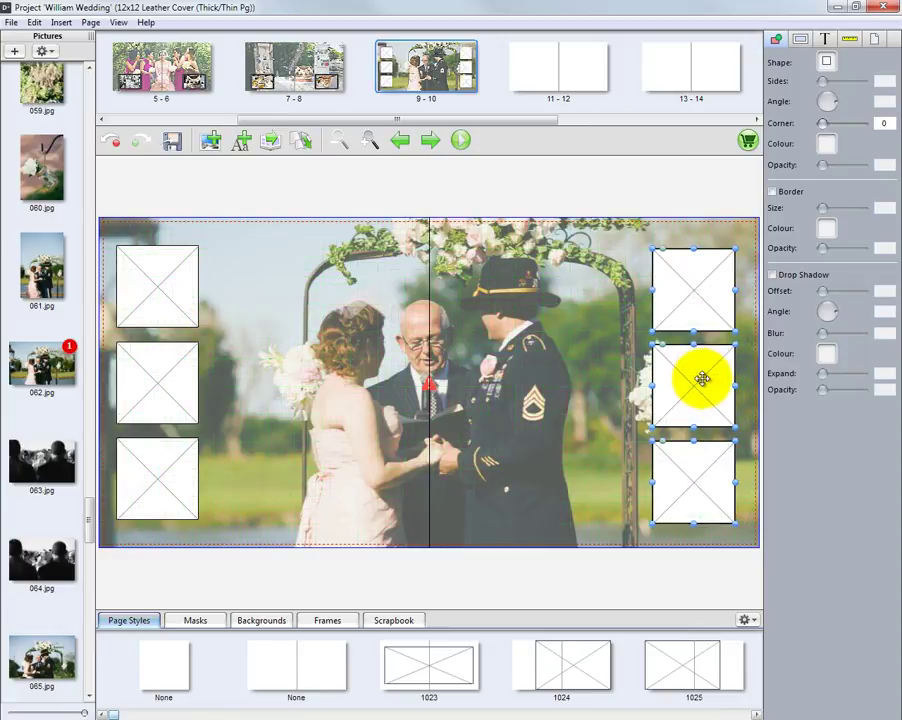
Centre the right-page column vertically on the page and ungroup it into three frames
right_click(703, 383)
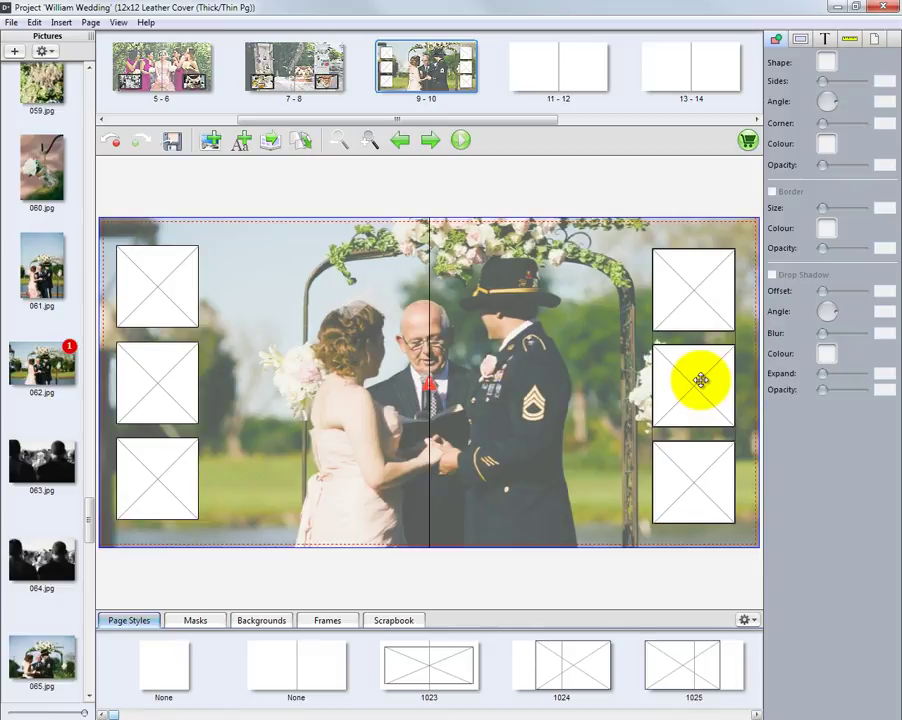
right_click(700, 380)
mouse_move(737, 393)
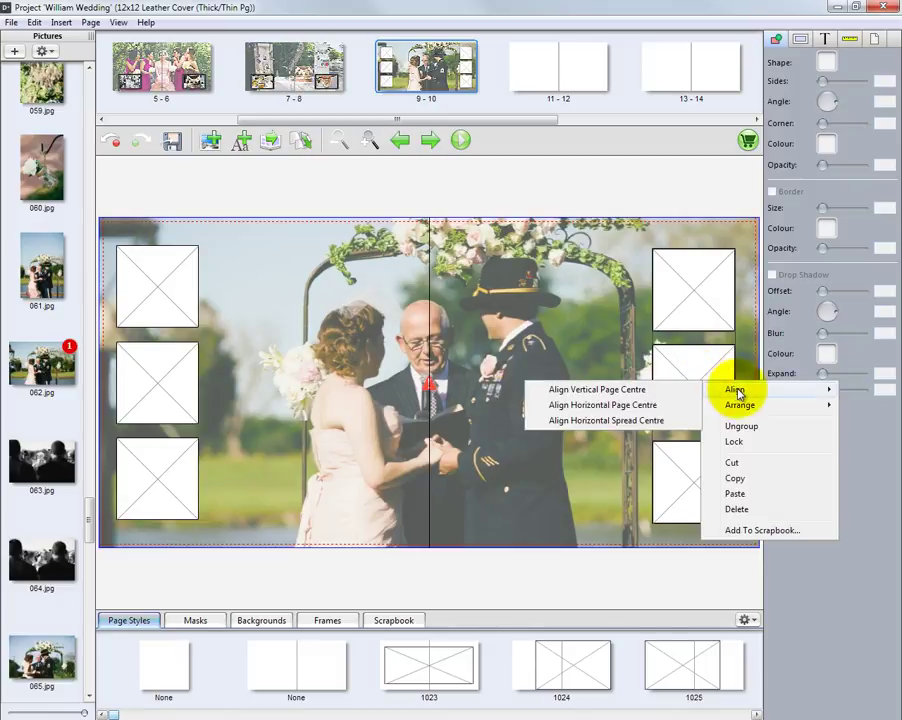
left_click(630, 390)
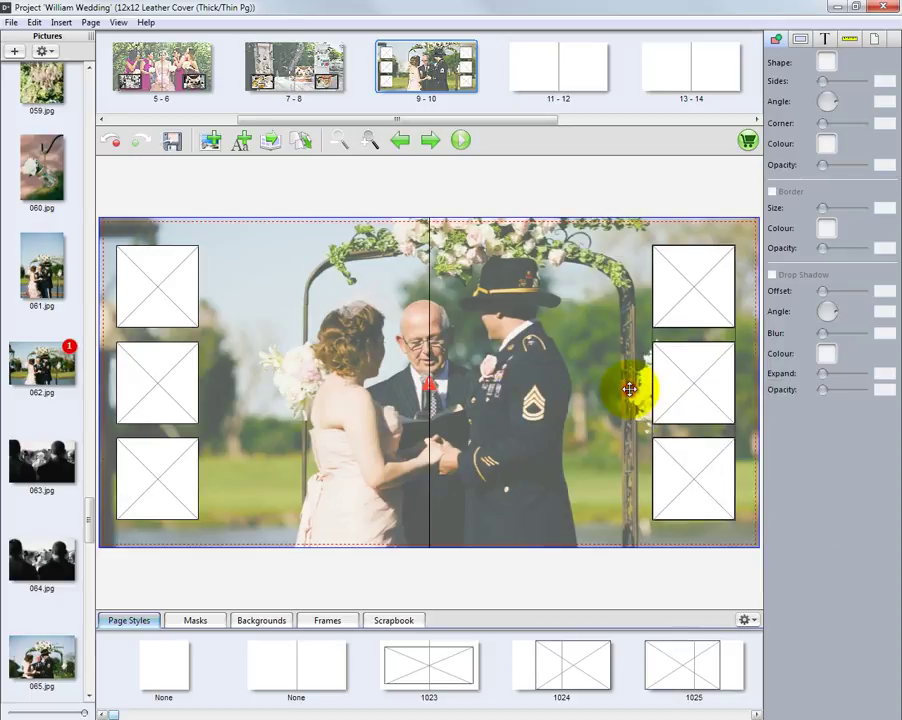
right_click(711, 381)
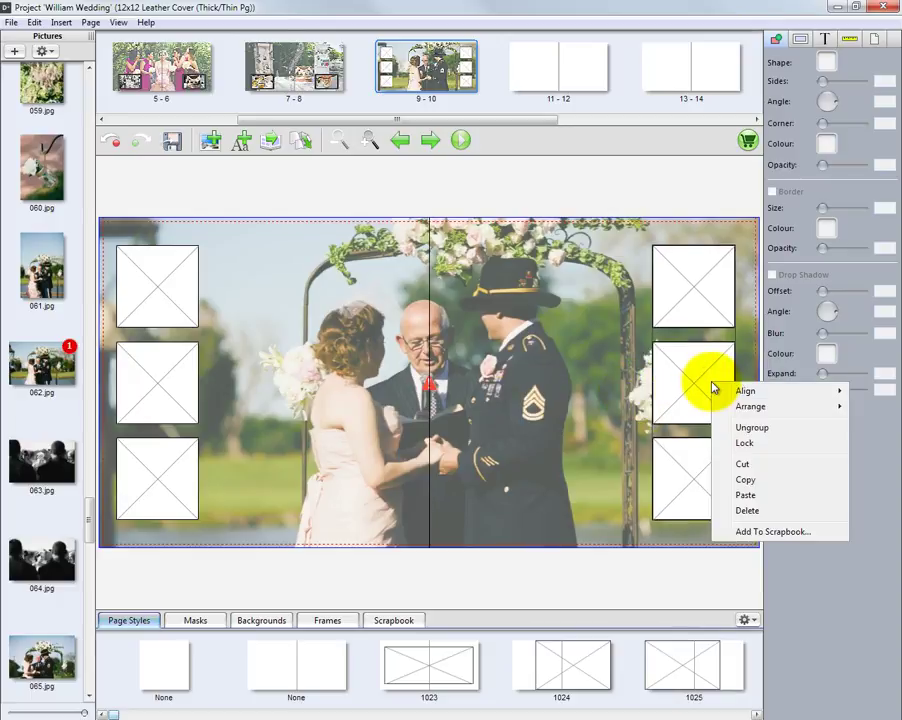
left_click(751, 428)
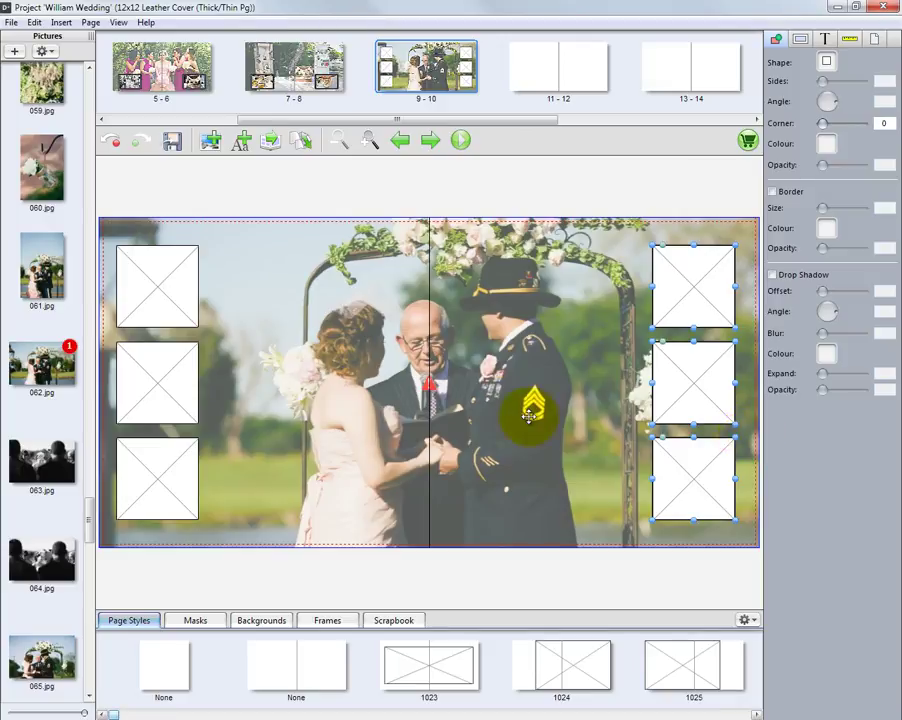
Select all six photo insets and give them a 3.5 border
left_click(256, 403)
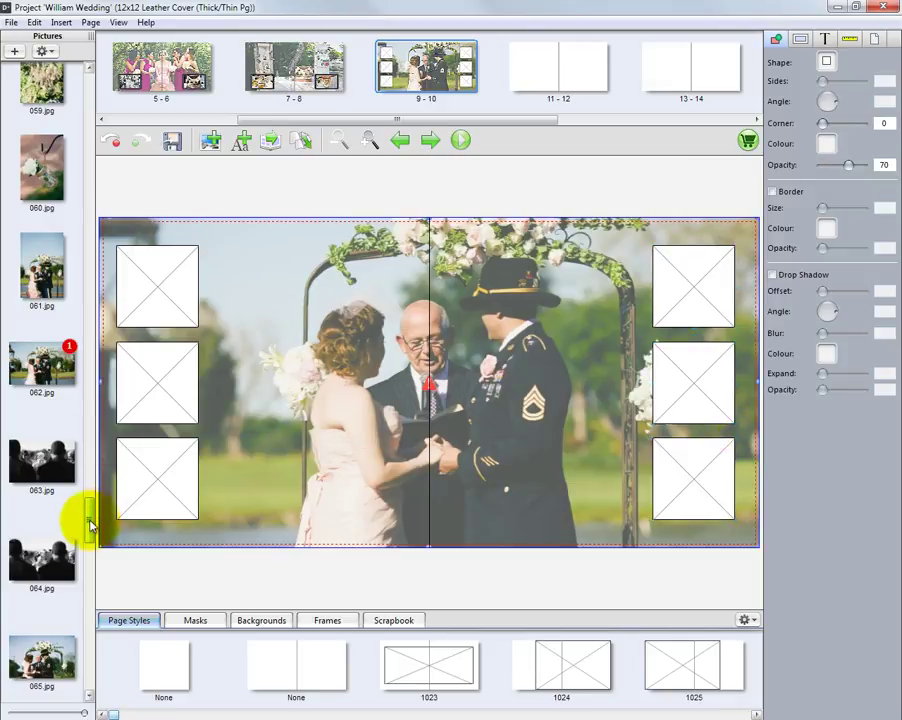
left_click_drag(88, 522, 88, 486)
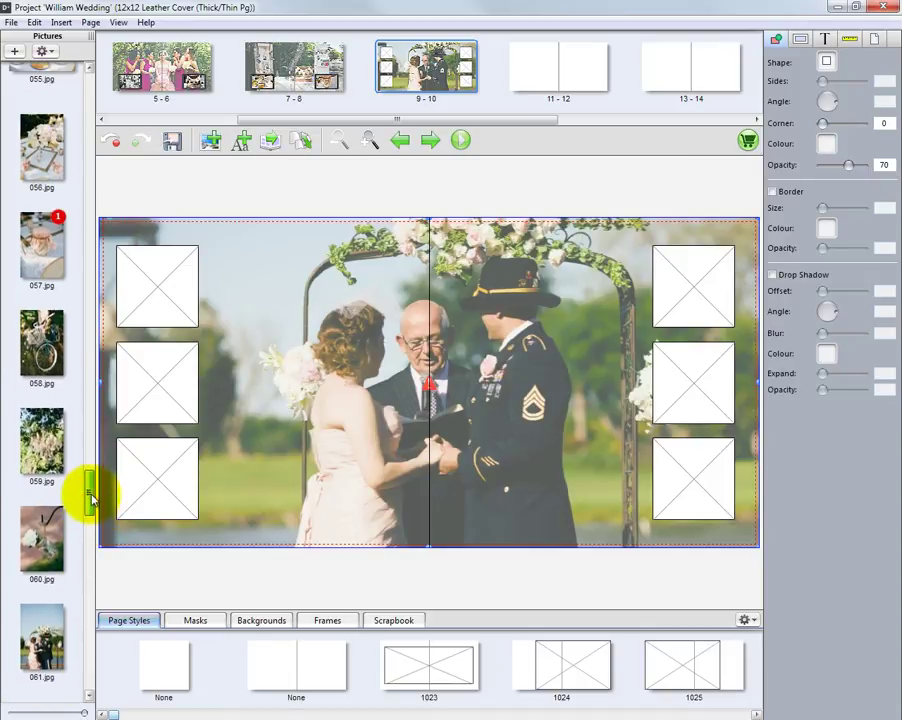
left_click_drag(48, 340, 683, 287)
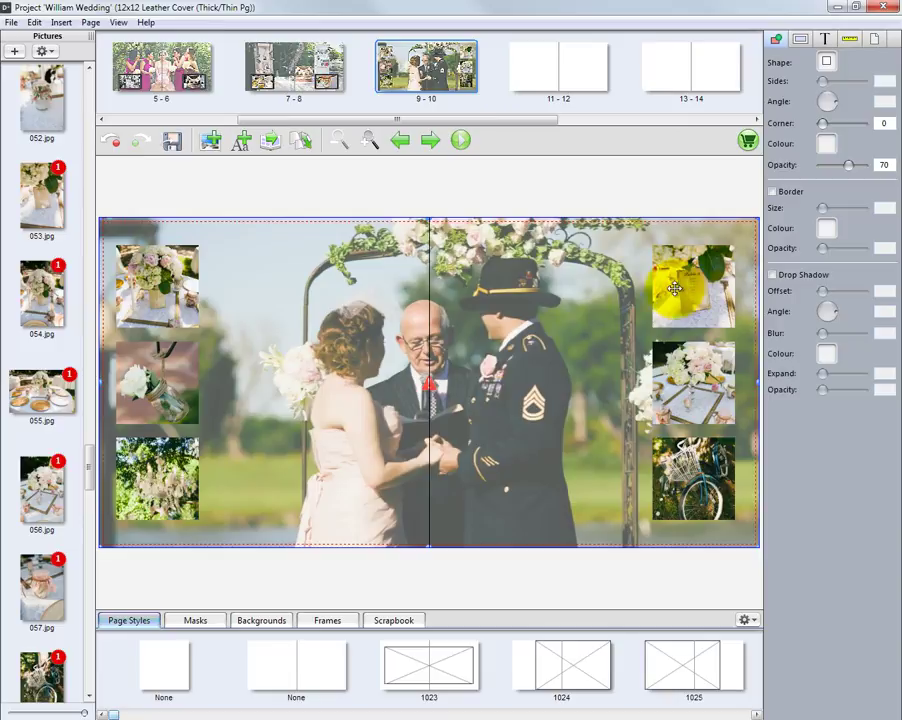
left_click(169, 284)
left_click(697, 289, "shift")
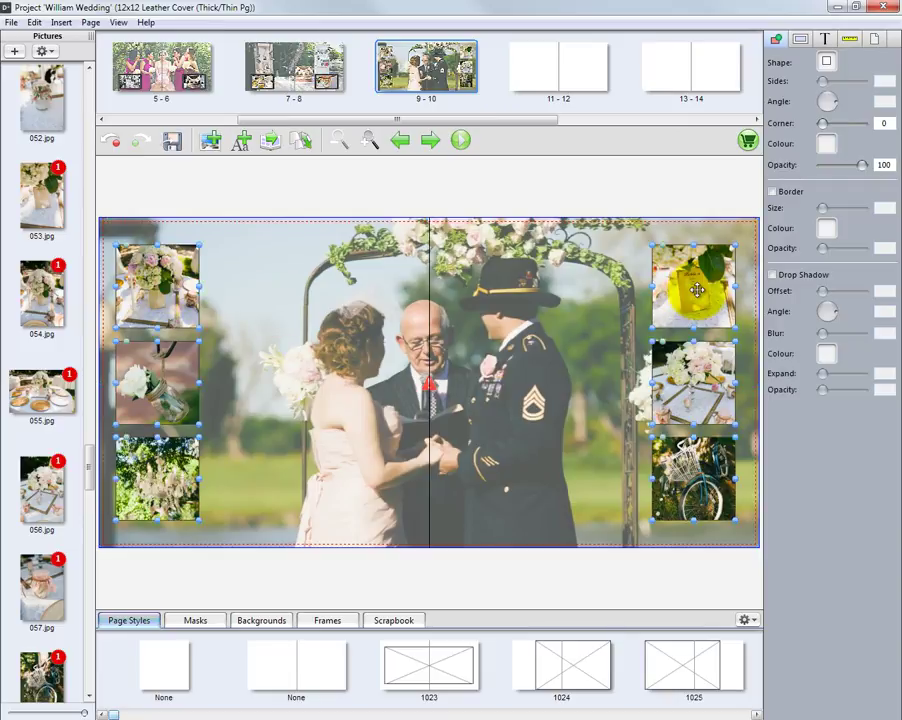
left_click(773, 192)
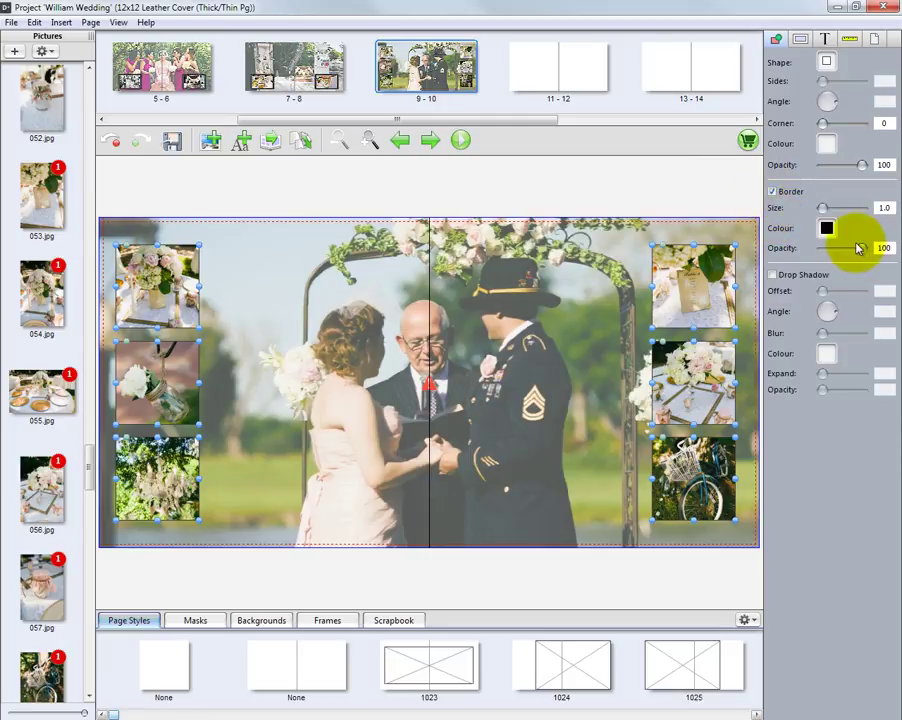
left_click_drag(825, 209, 827, 209)
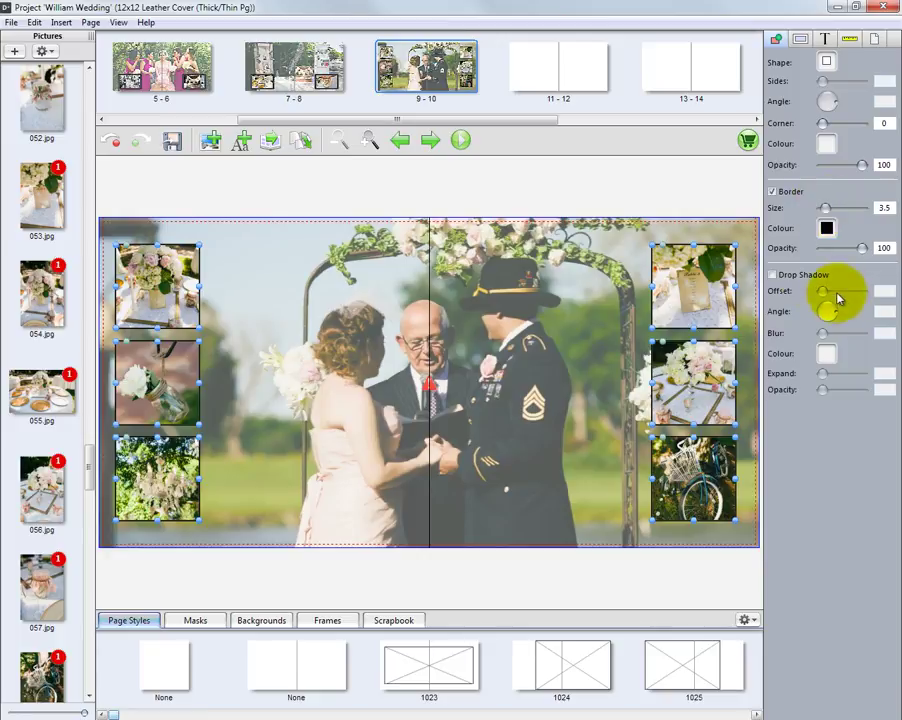
Add a black drop shadow with offset 10 to the six insets
left_click(772, 275)
left_click(886, 291)
key("BackSpace")
type("0")
key("Return")
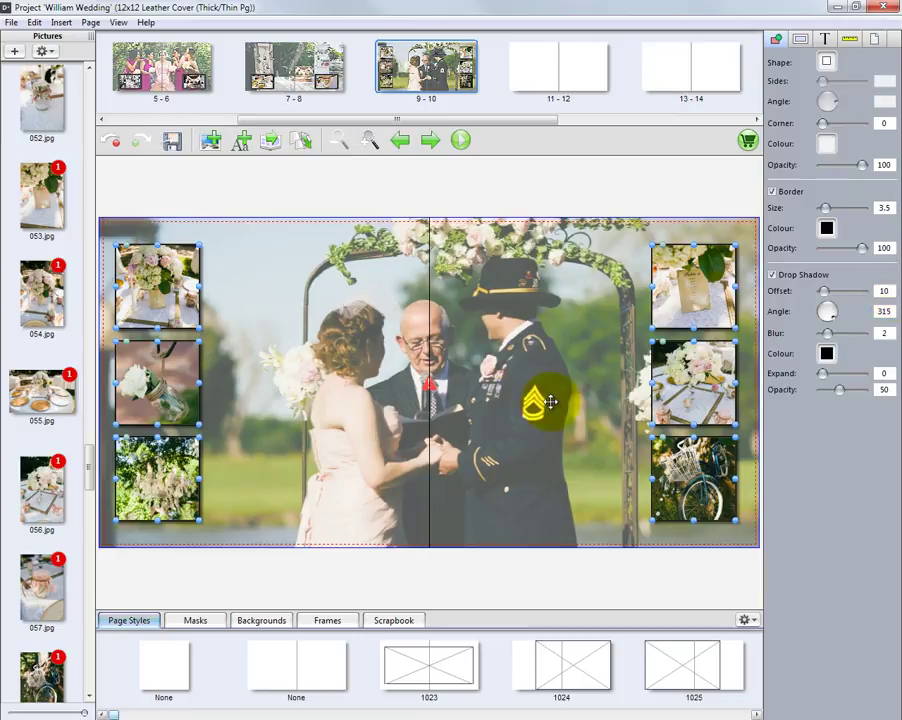
left_click(522, 381)
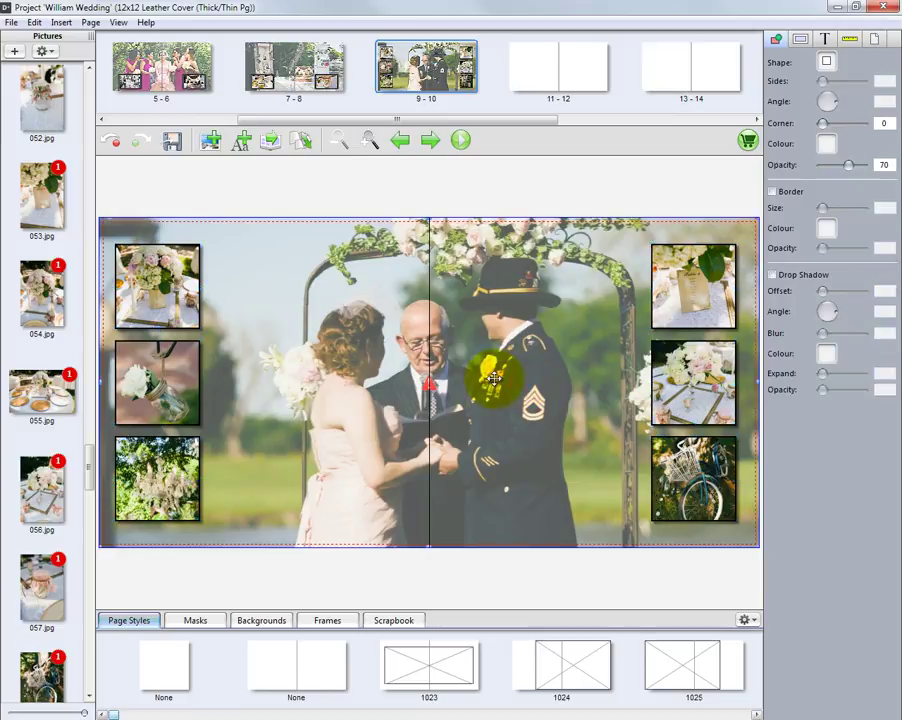
Add a widened text box near the spread's lower centre and type the caption 'On This Day...'
left_click(241, 143)
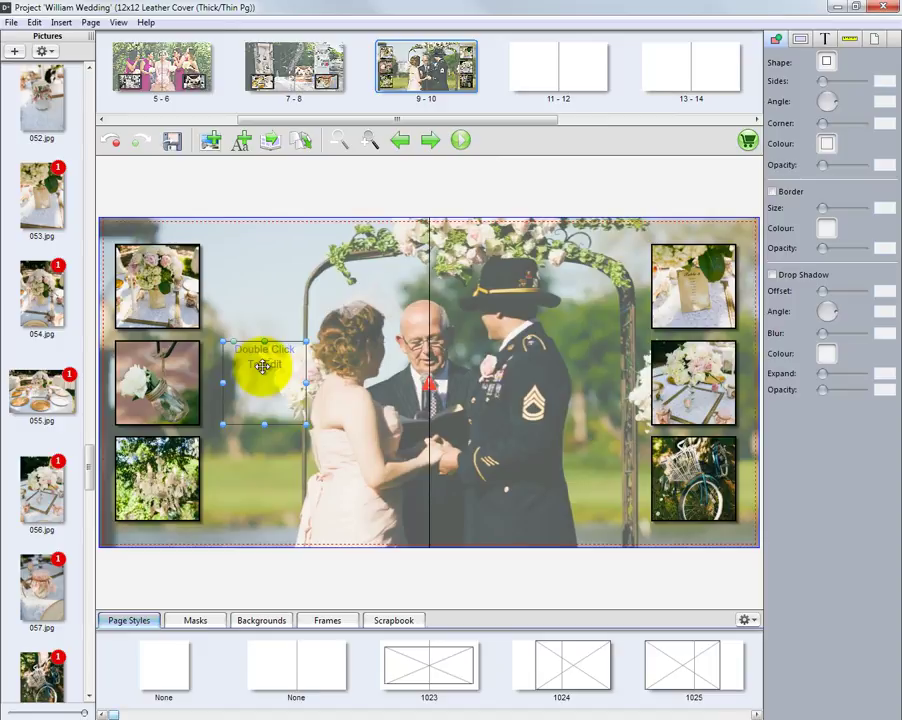
left_click_drag(262, 366, 548, 490)
left_click_drag(387, 483, 300, 488)
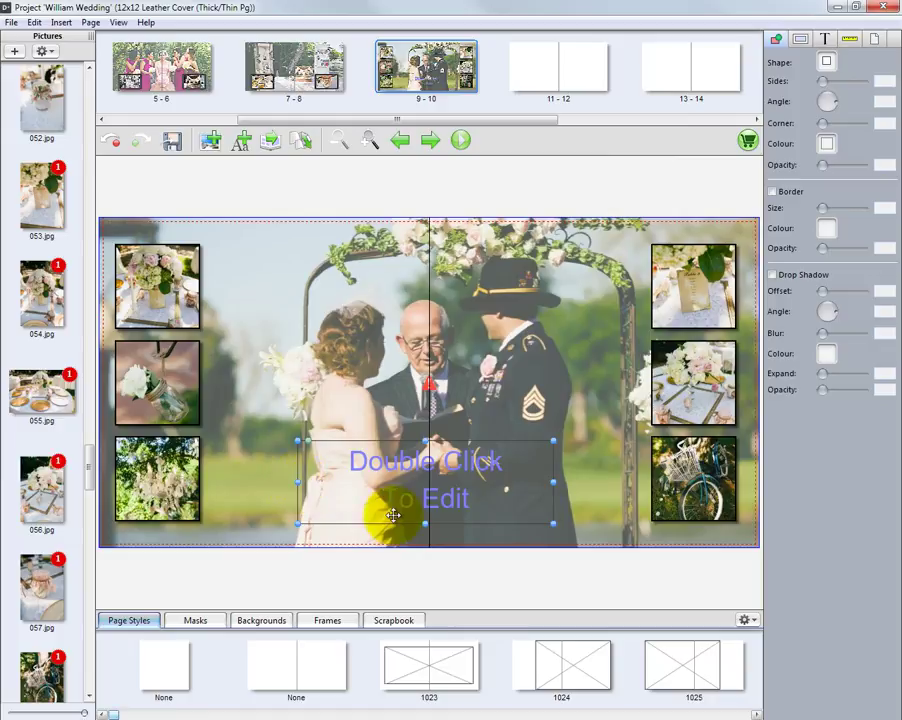
left_click(584, 480)
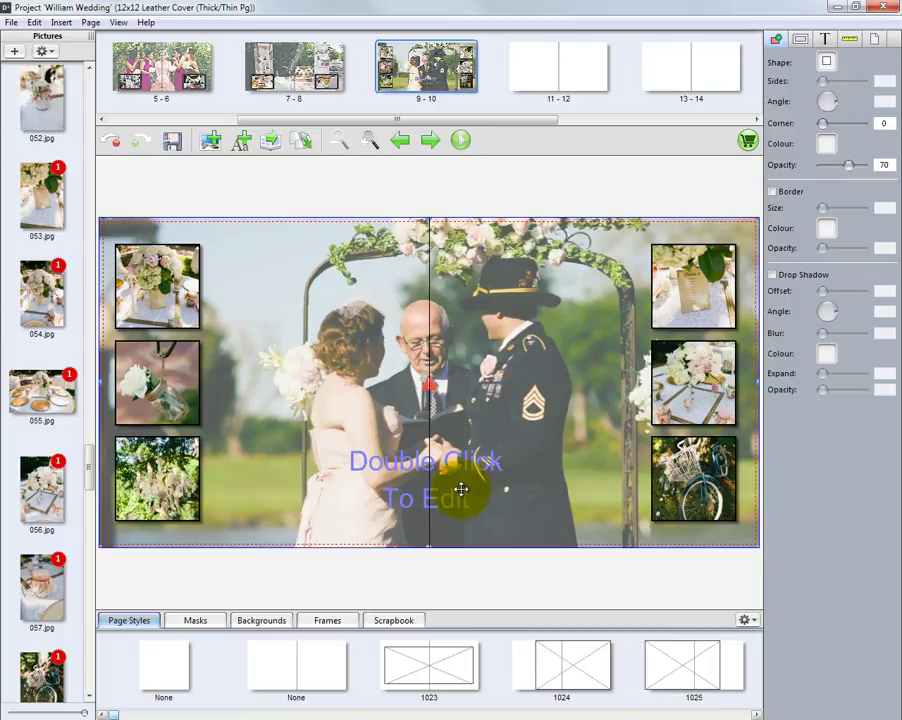
double_click(461, 489)
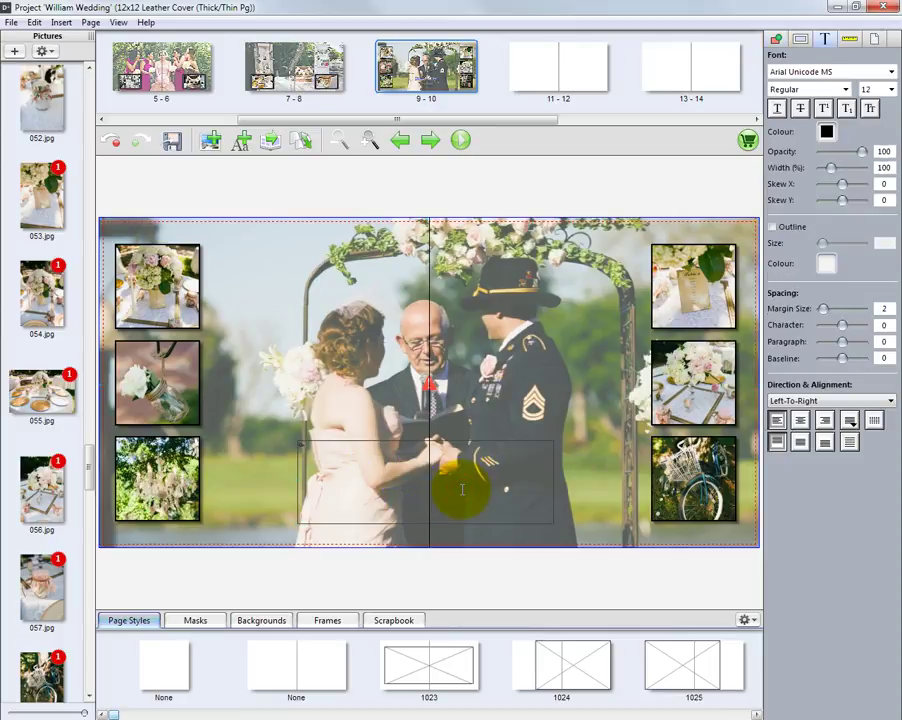
type("On This Day")
Set the caption font to Brush Script MT at size 120
key("ctrl+a")
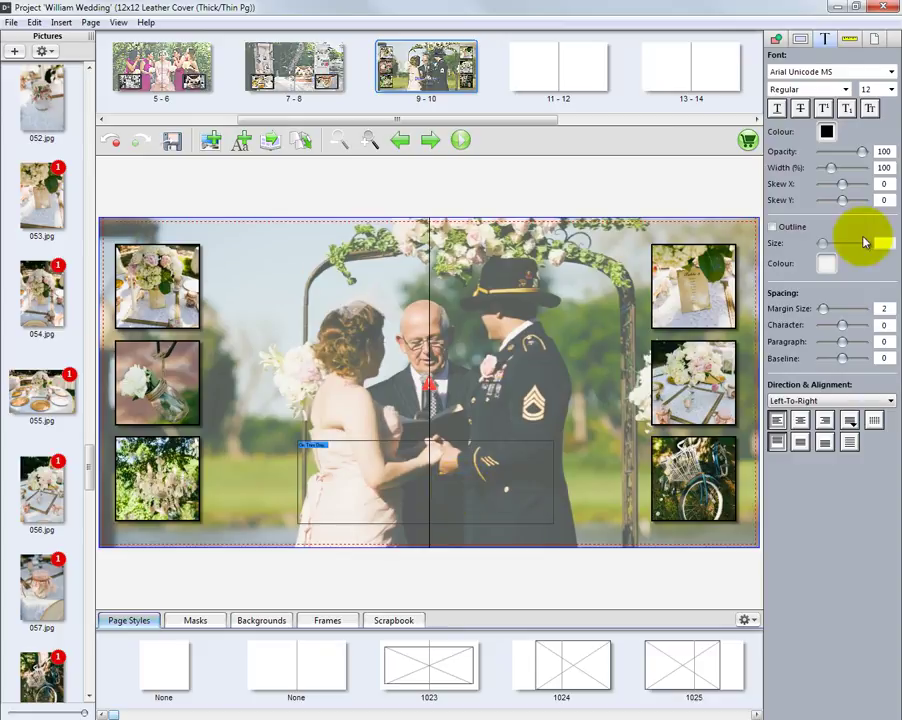
left_click(891, 72)
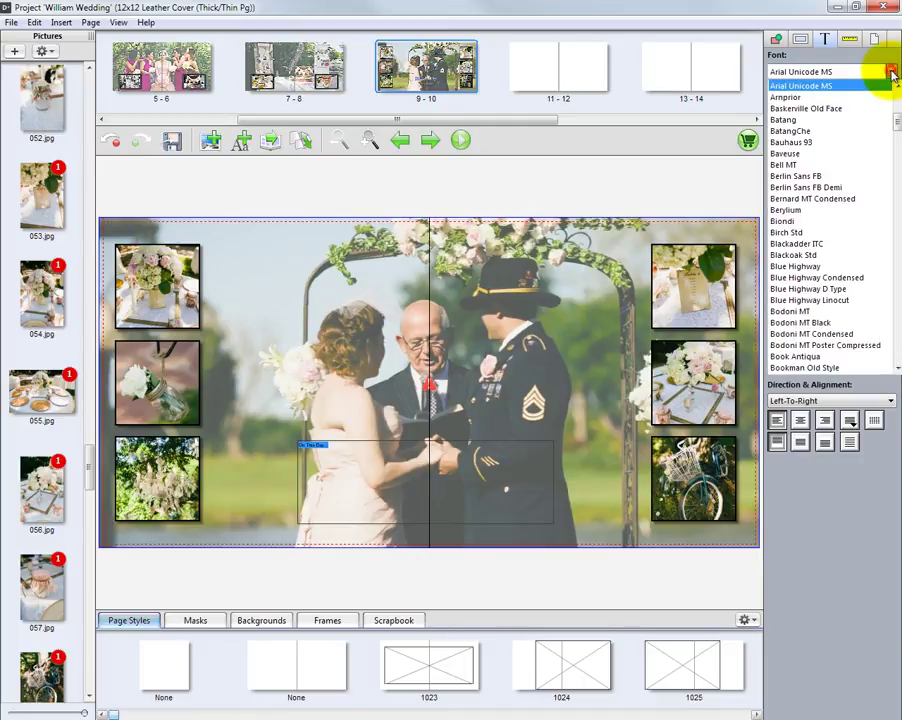
left_click_drag(897, 122, 897, 133)
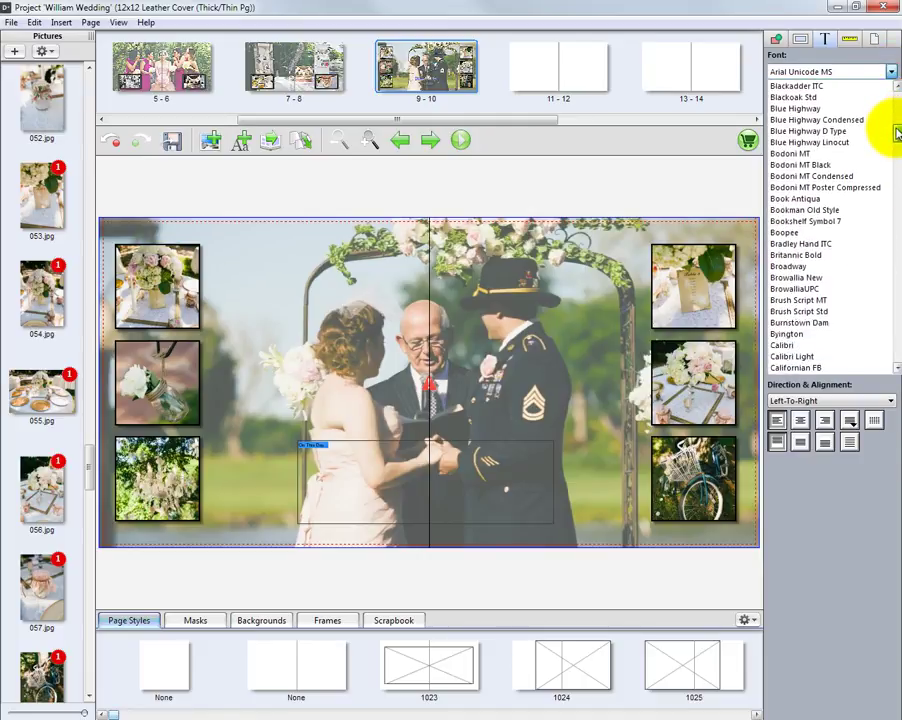
left_click(802, 302)
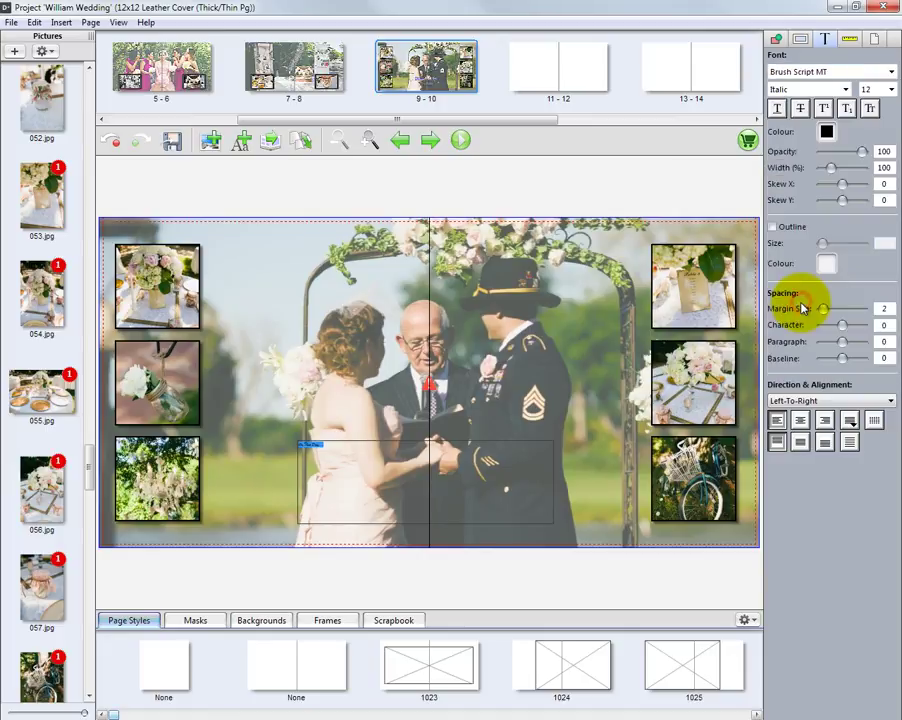
left_click(891, 89)
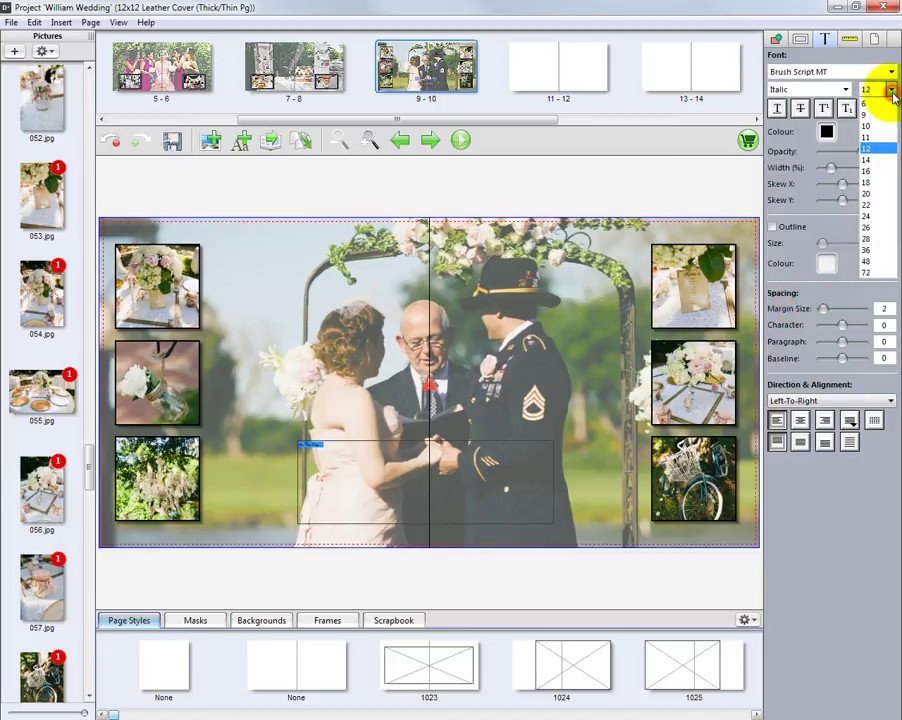
left_click(876, 272)
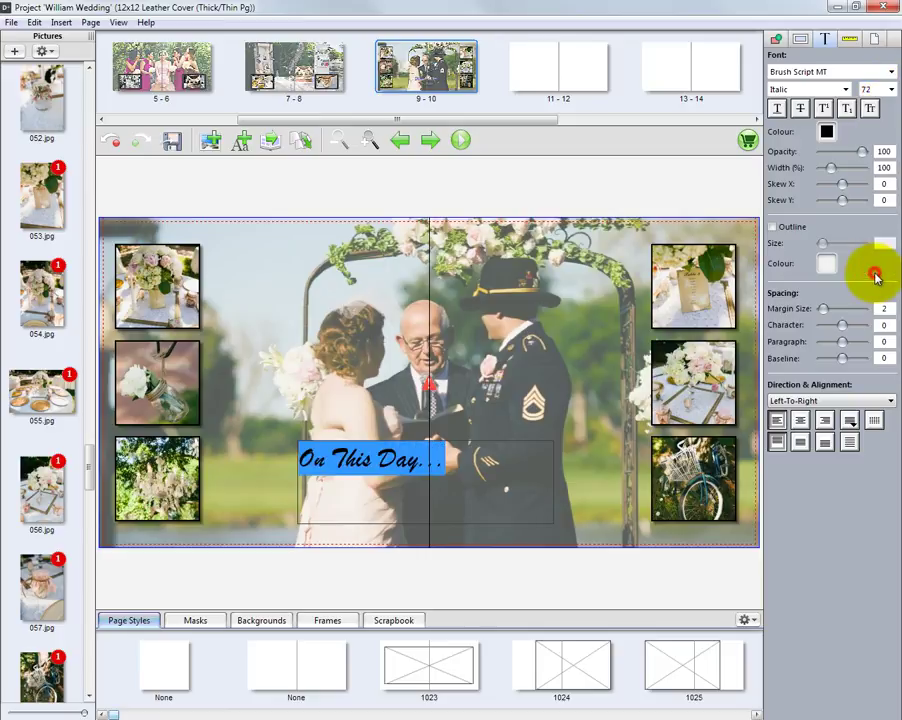
double_click(868, 89)
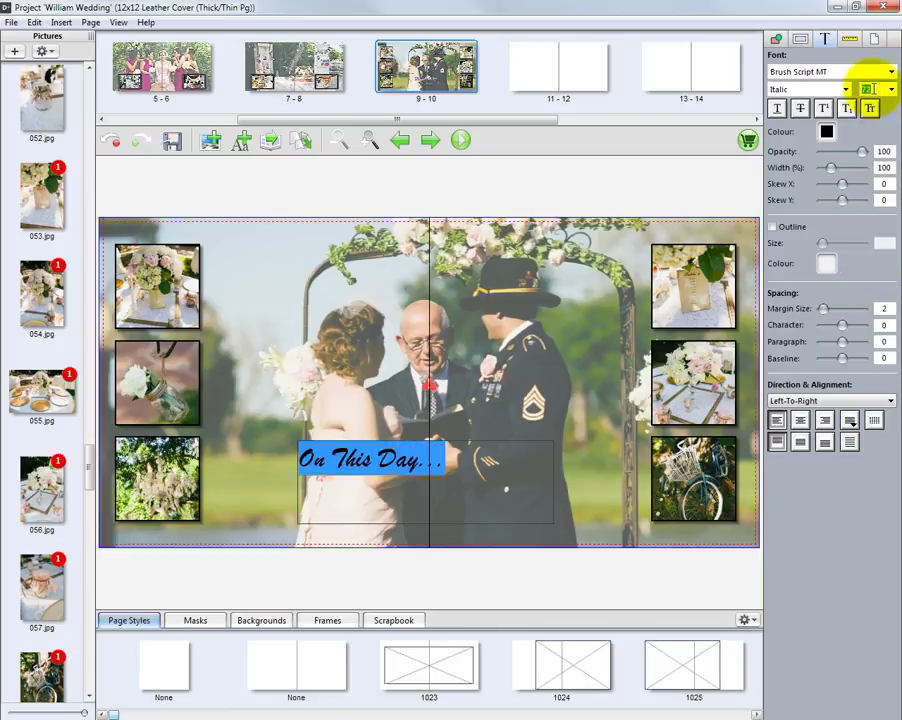
type("120")
key("Return")
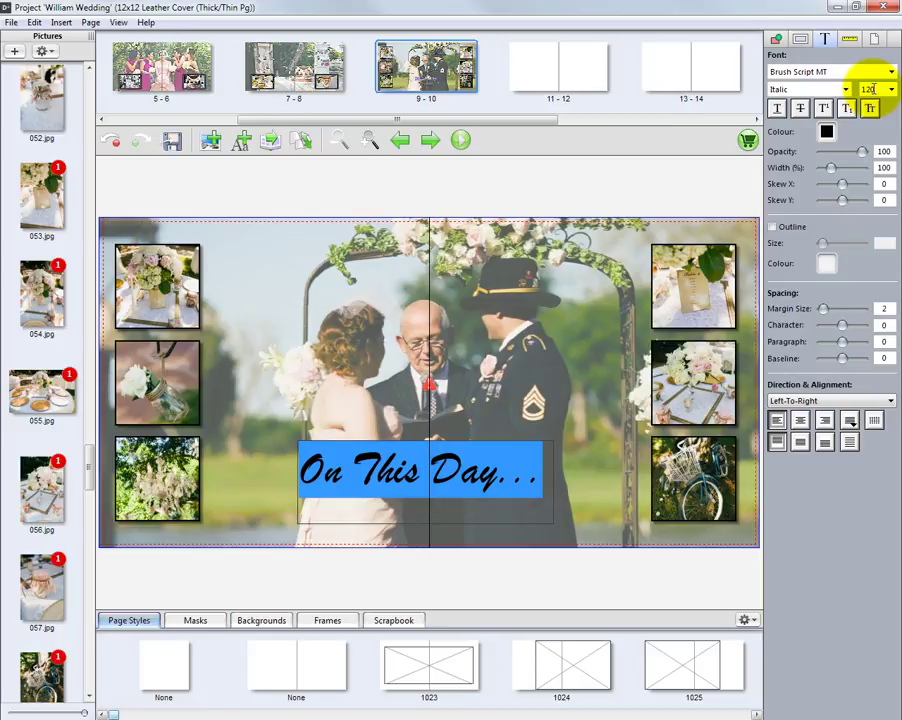
Centre the caption horizontally and vertically in its box
left_click(800, 421)
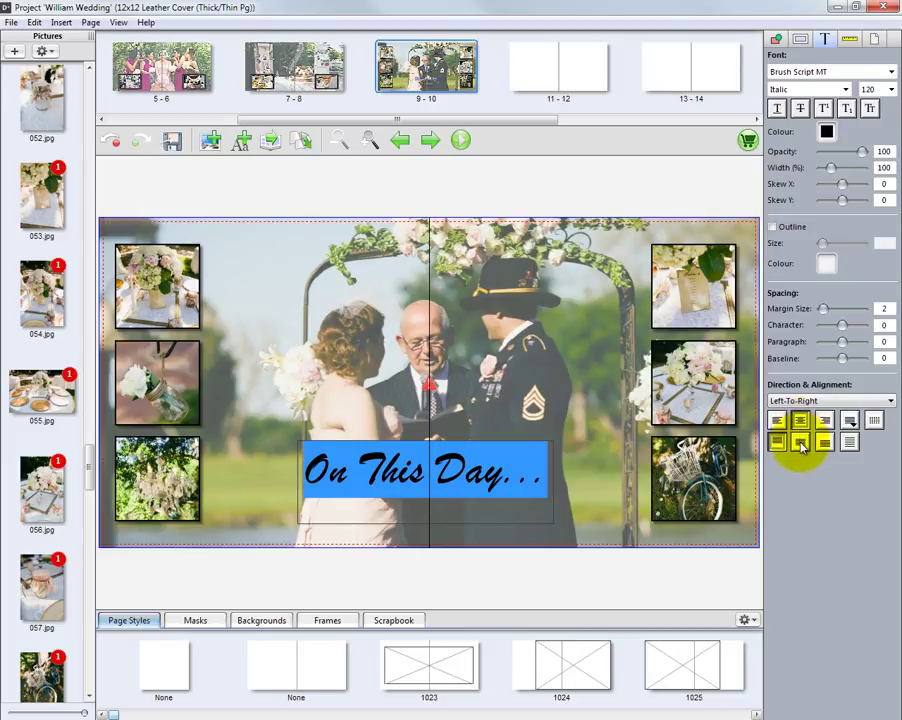
left_click(800, 442)
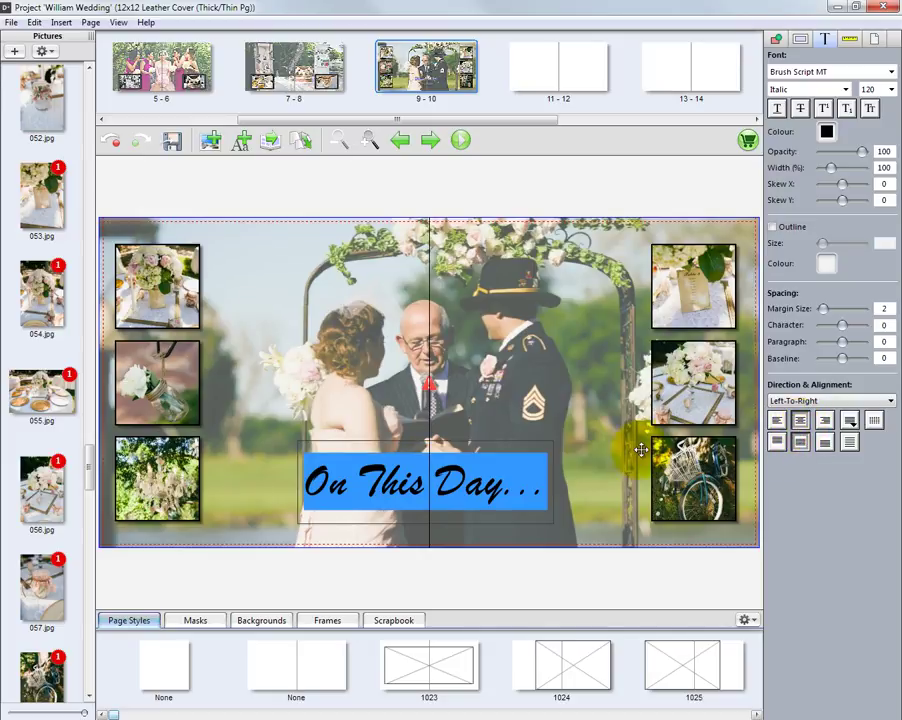
left_click(588, 477)
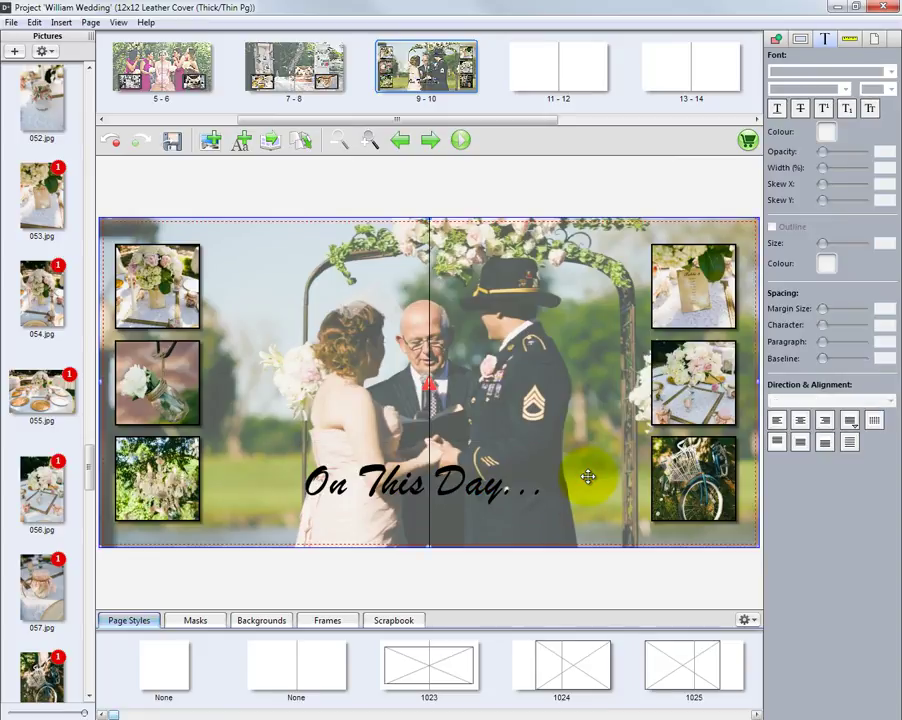
Rotate the caption box to a slight tilt and nudge it right
left_click(482, 491)
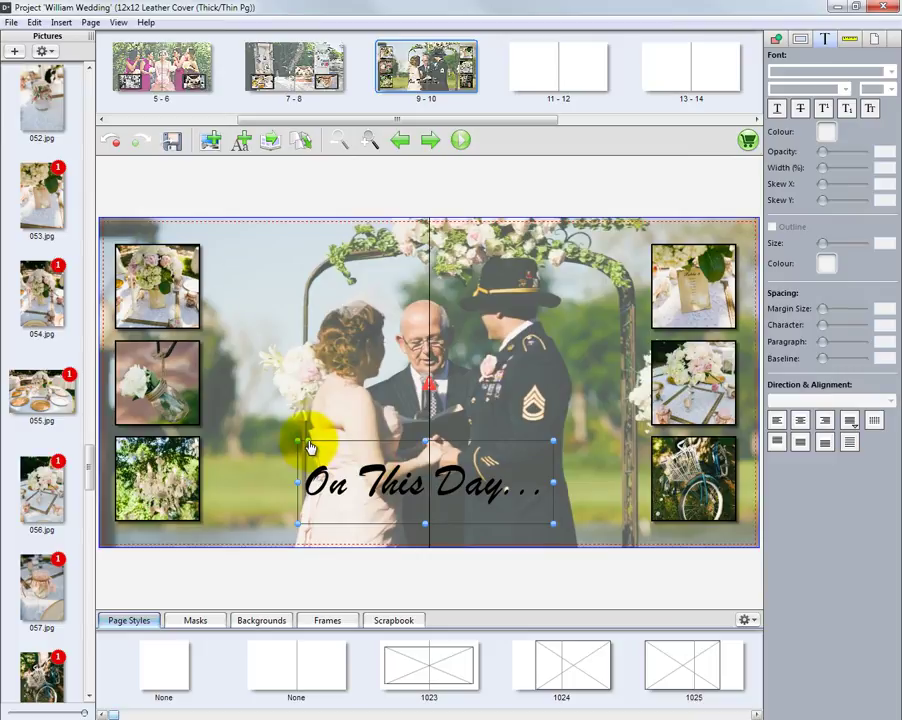
left_click_drag(309, 447, 312, 464)
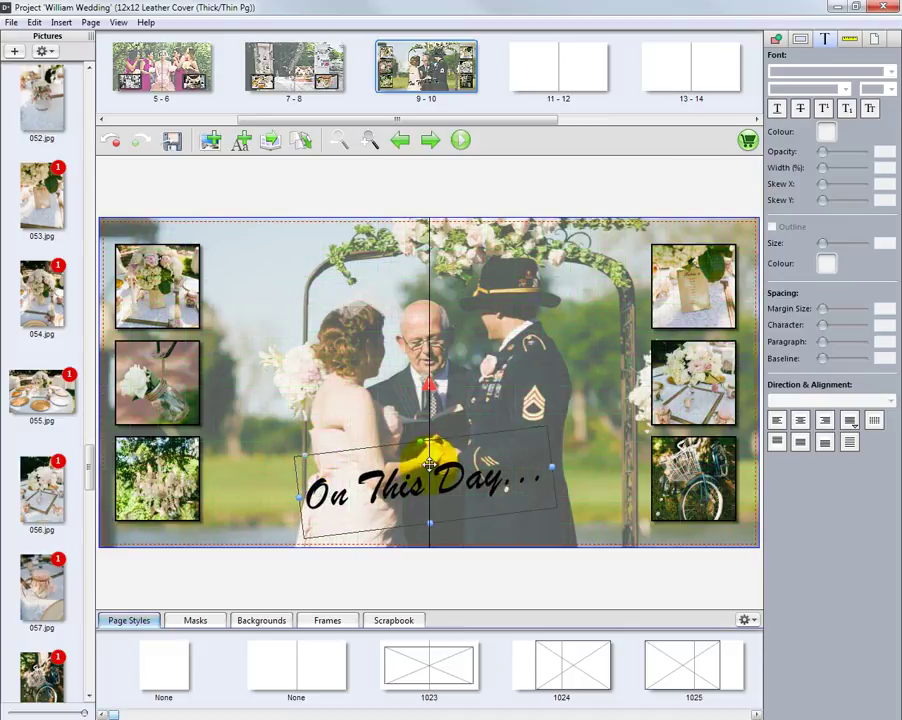
key("Right")
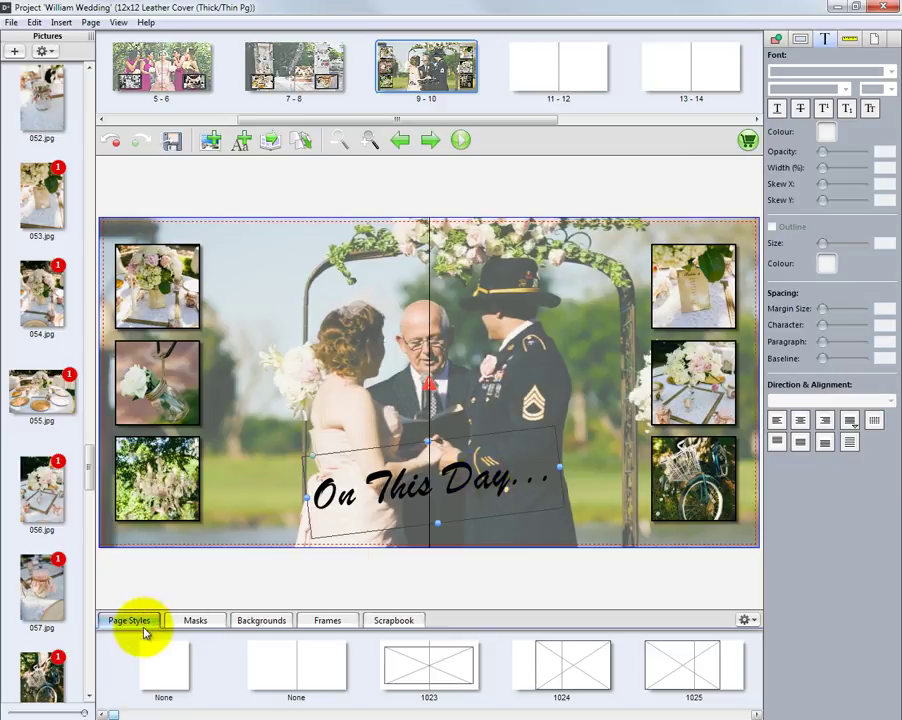
Save the spread as page style 'Test2' in the Favorites category
left_click(745, 620)
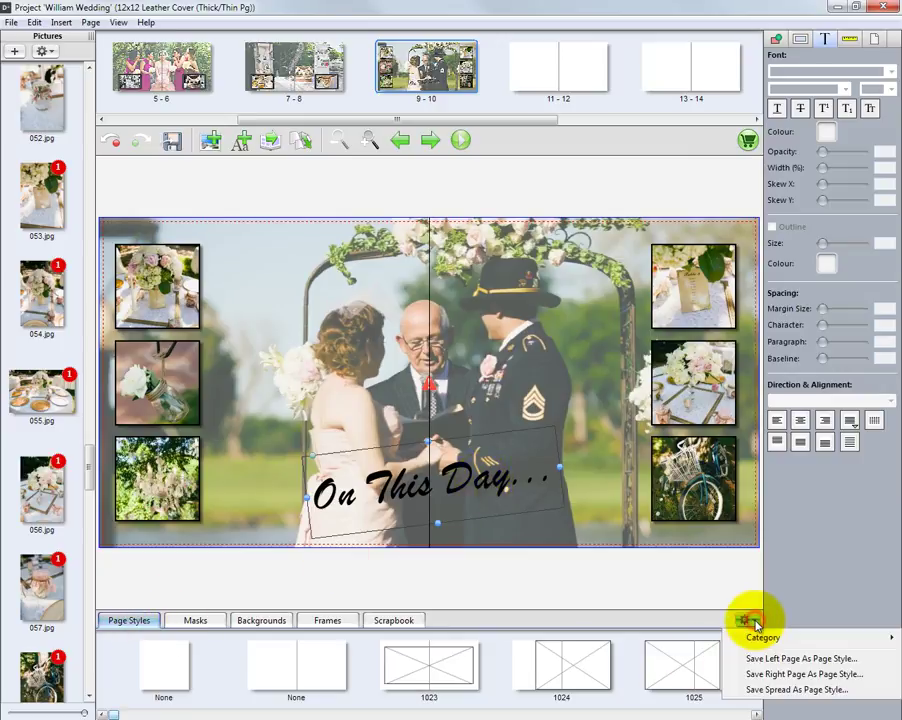
left_click(778, 691)
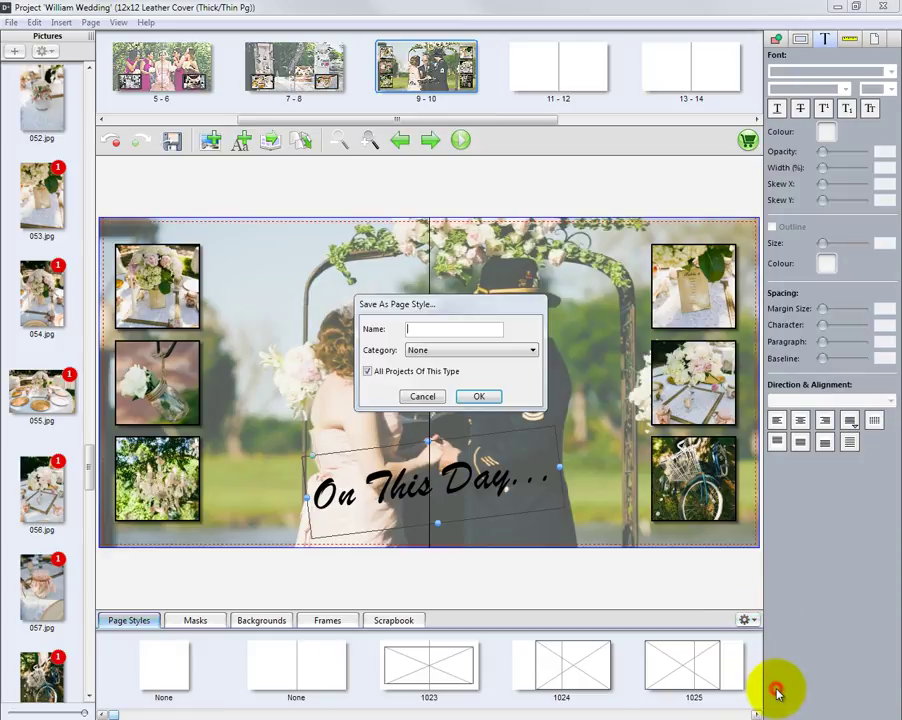
type("Test2")
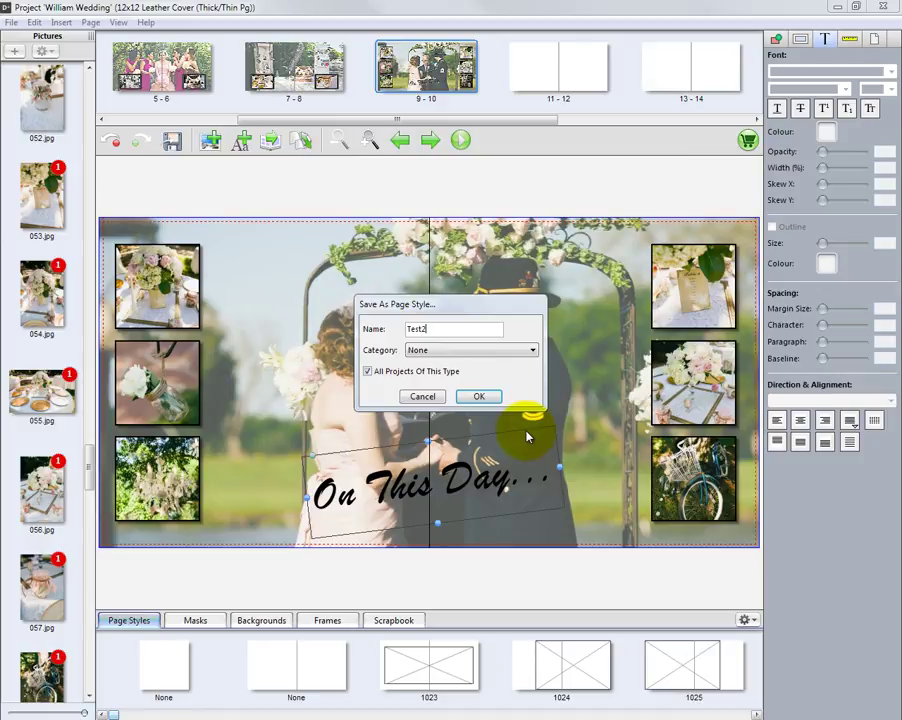
left_click(514, 351)
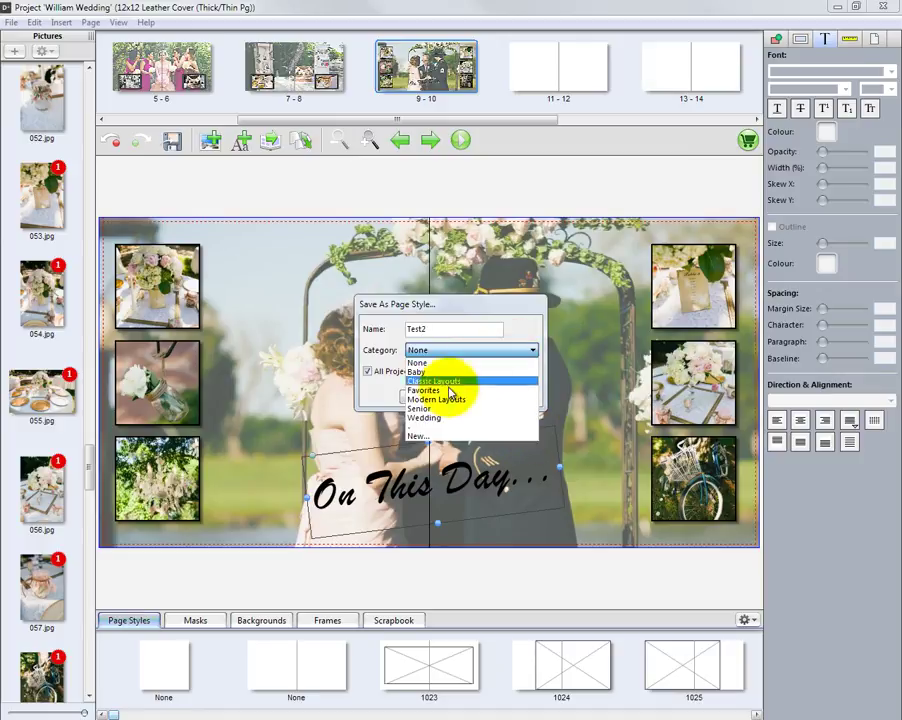
left_click(441, 390)
left_click(478, 399)
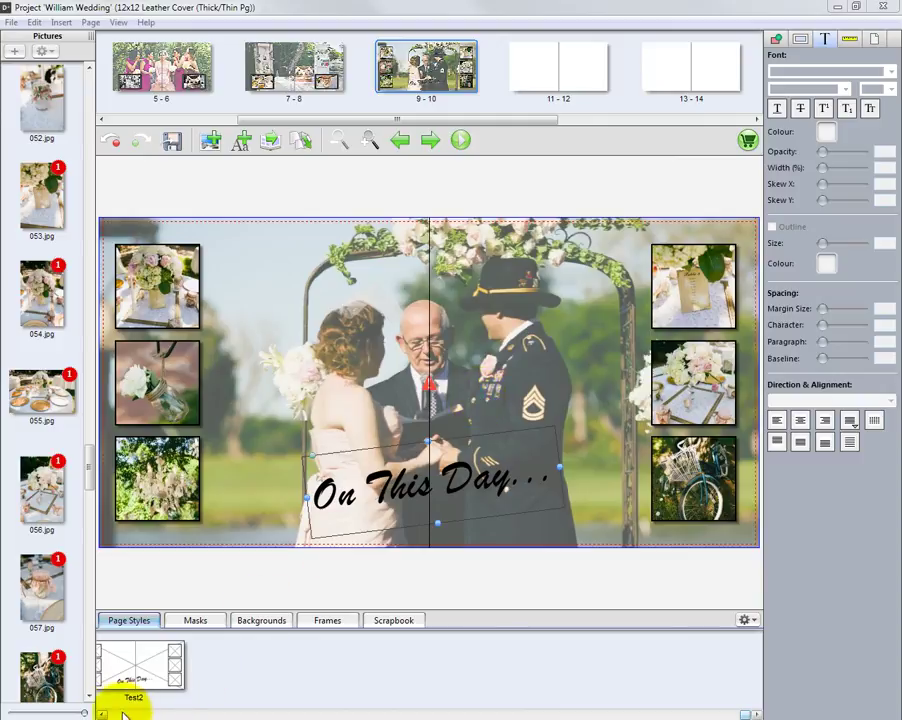
Show the Favorites page styles list
left_click(745, 620)
left_click(762, 637)
left_click(644, 590)
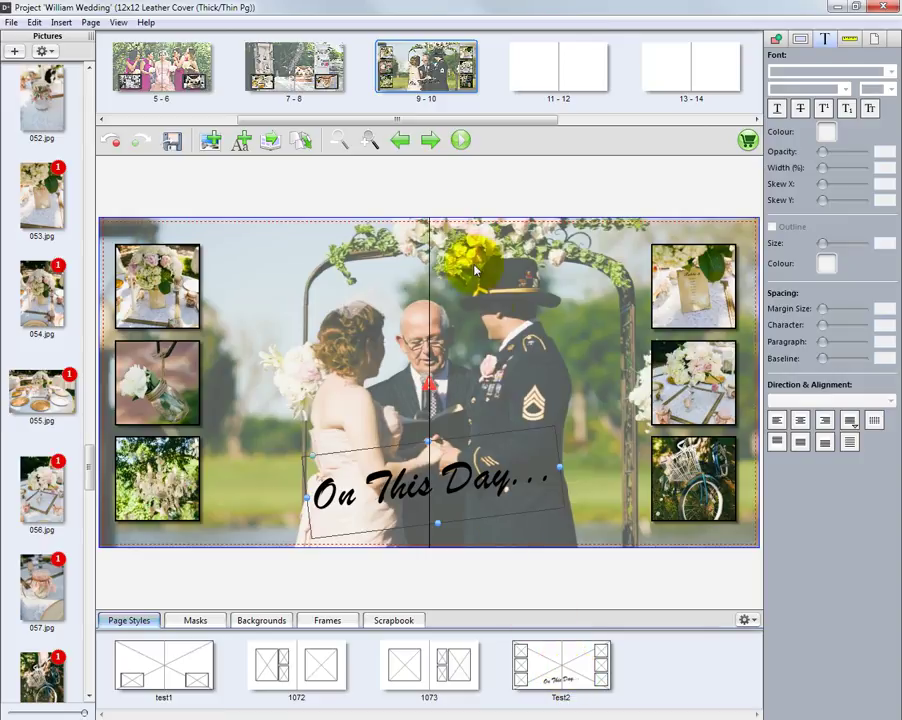
Preview the album full-screen, page from spread 1–2 to 9–10, then close the preview
left_click(460, 143)
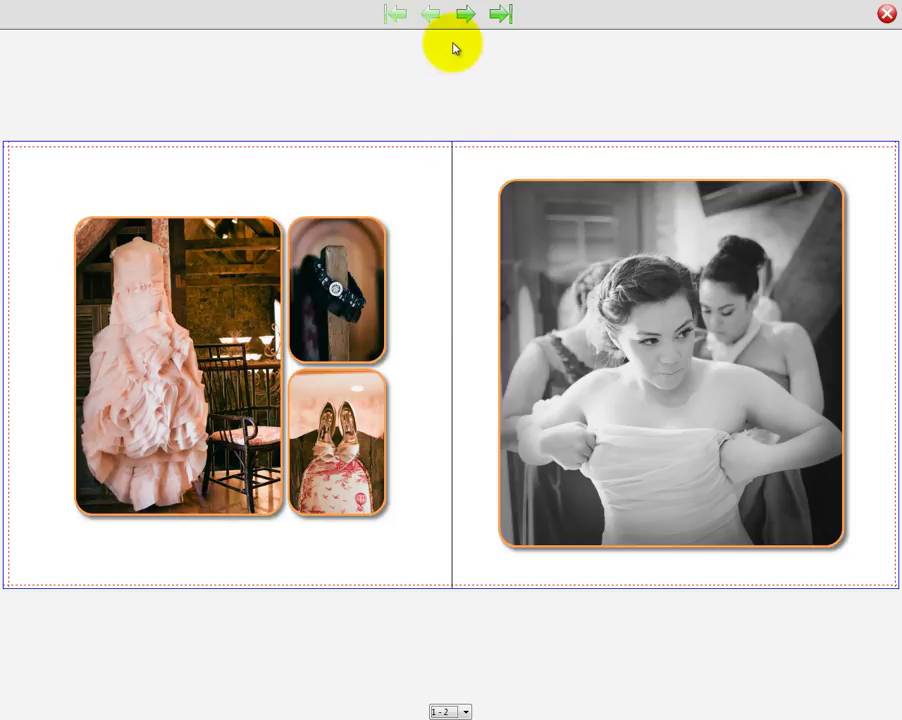
left_click(465, 14)
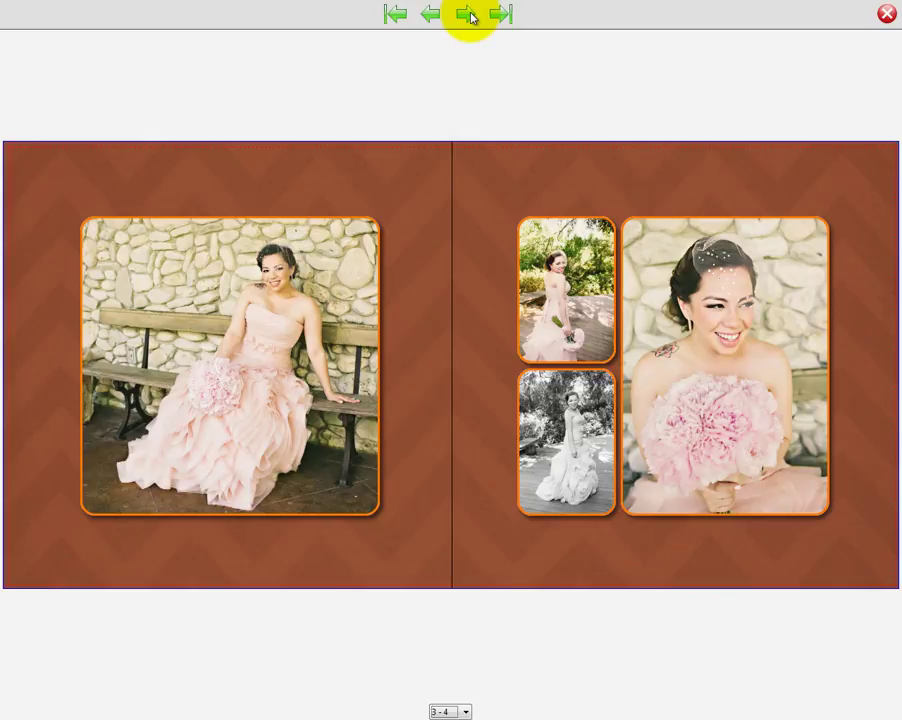
left_click(467, 14)
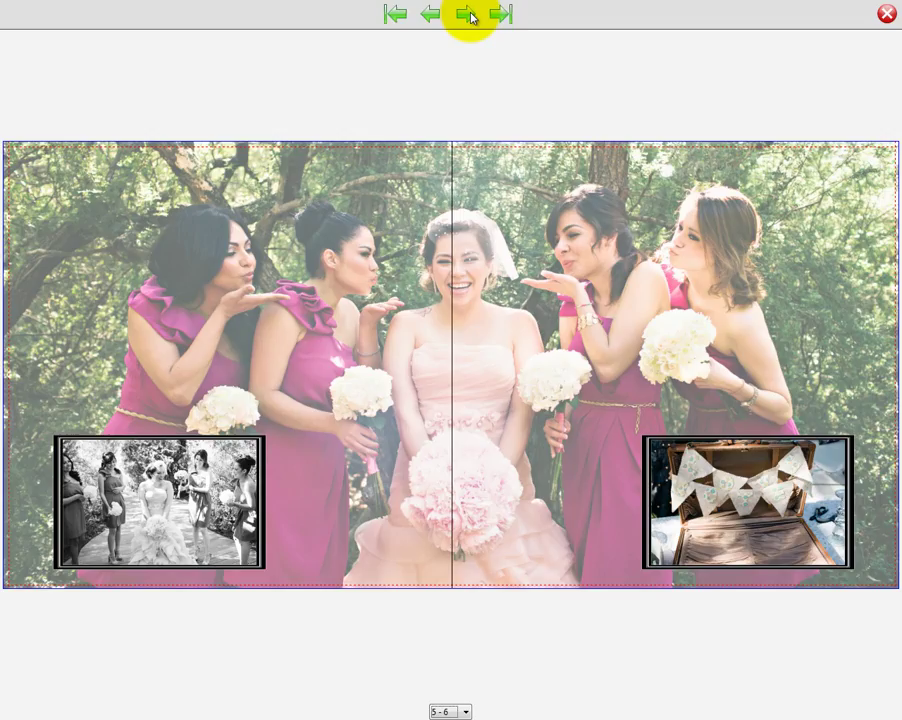
left_click(467, 14)
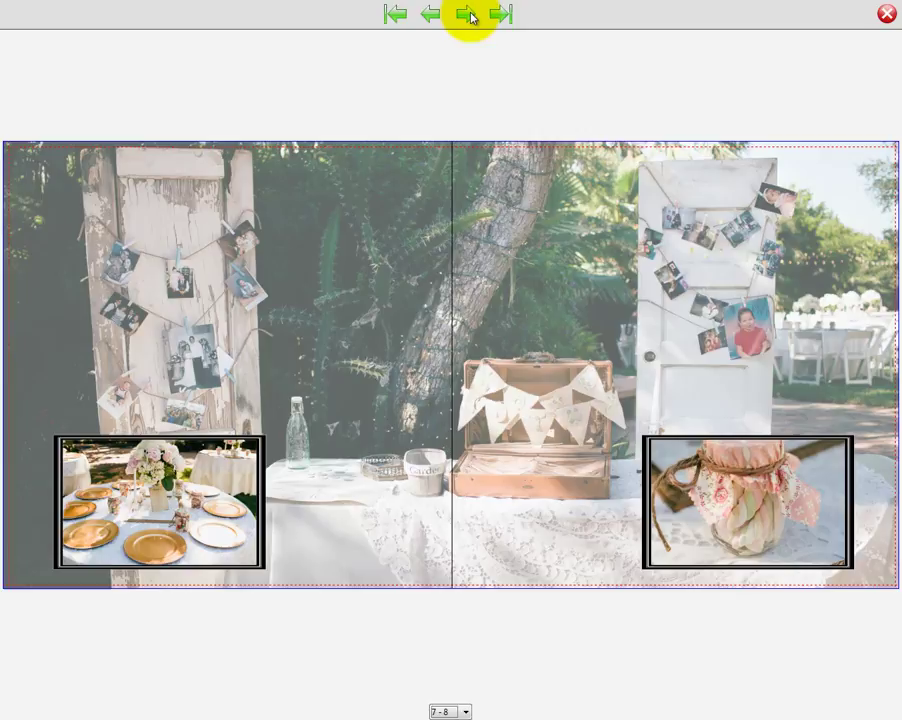
left_click(467, 14)
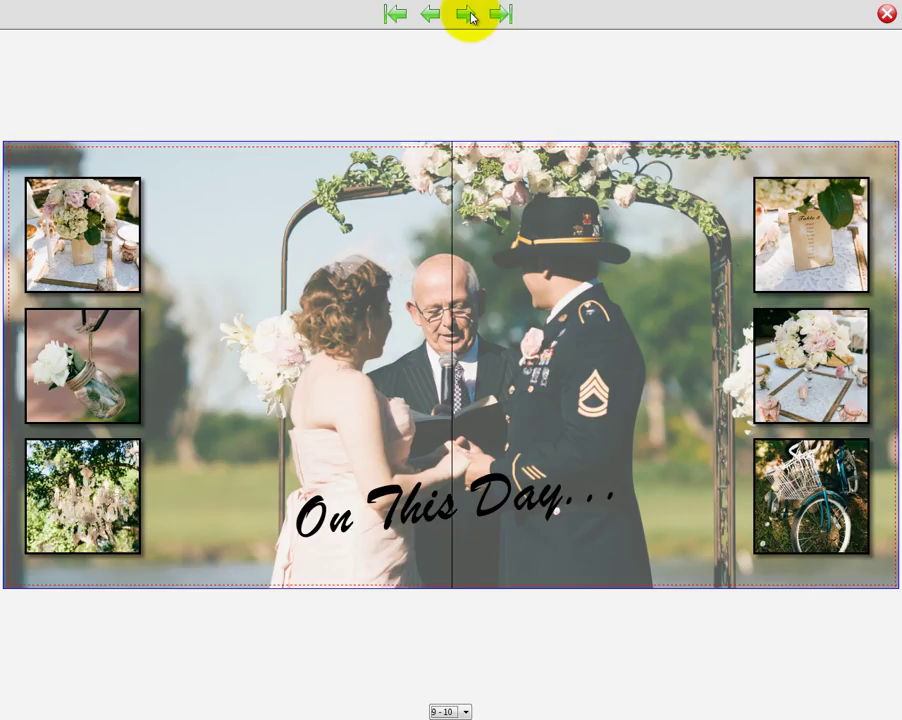
left_click(886, 14)
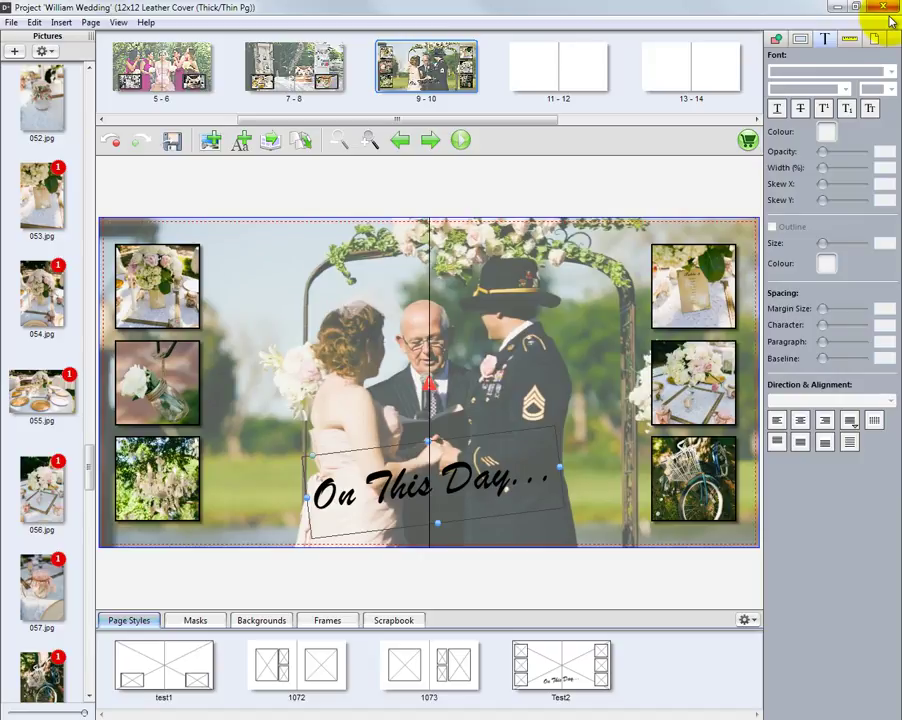
In Rearrange Pages, move spread 7–8 ahead of spread 5–6
left_click(90, 22)
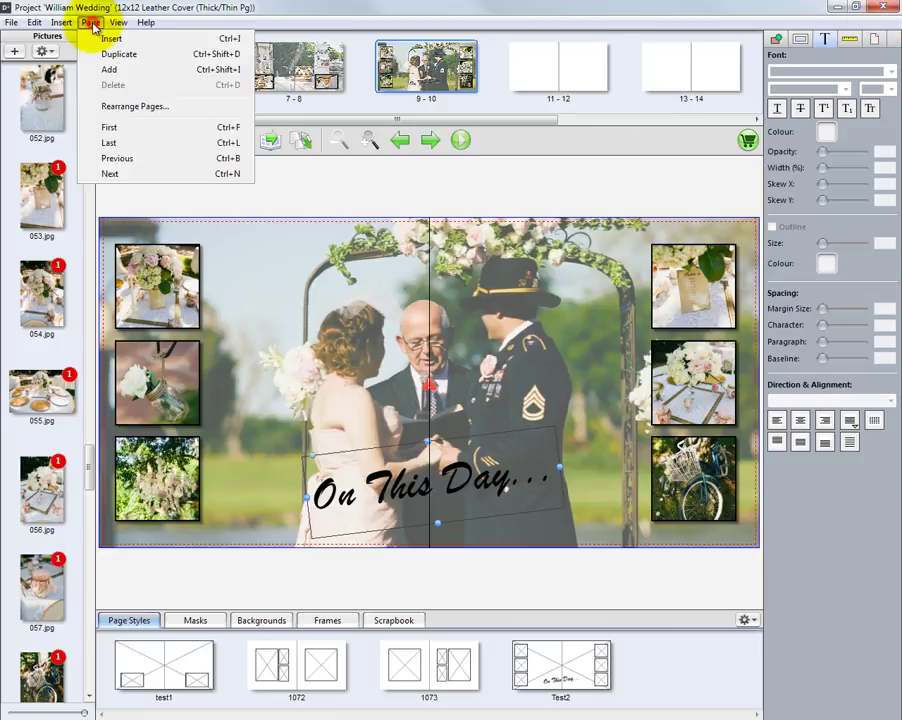
left_click(121, 108)
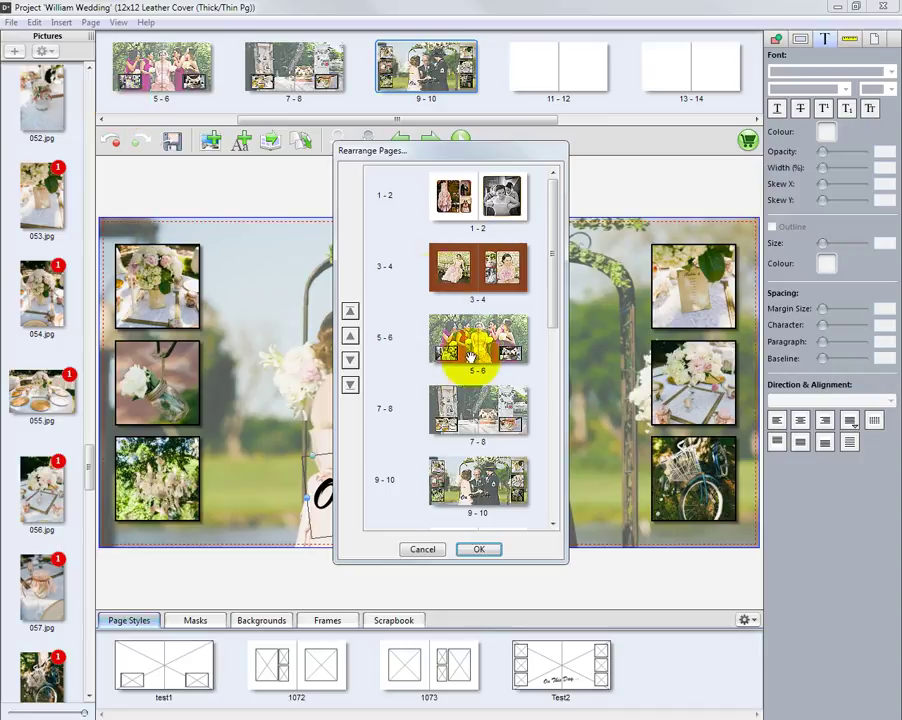
left_click(479, 410)
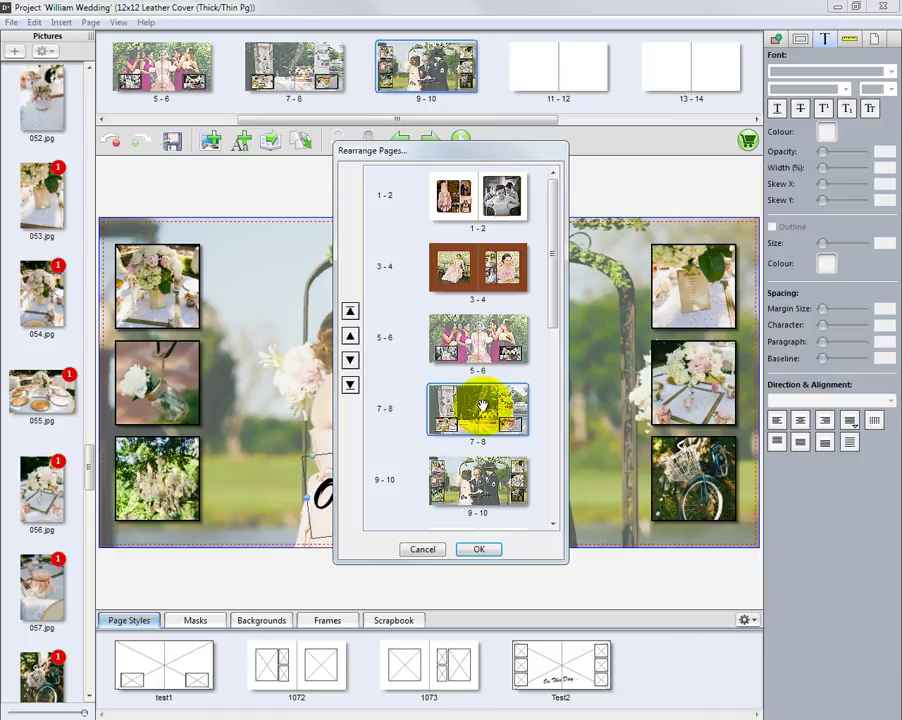
left_click_drag(482, 404, 486, 289)
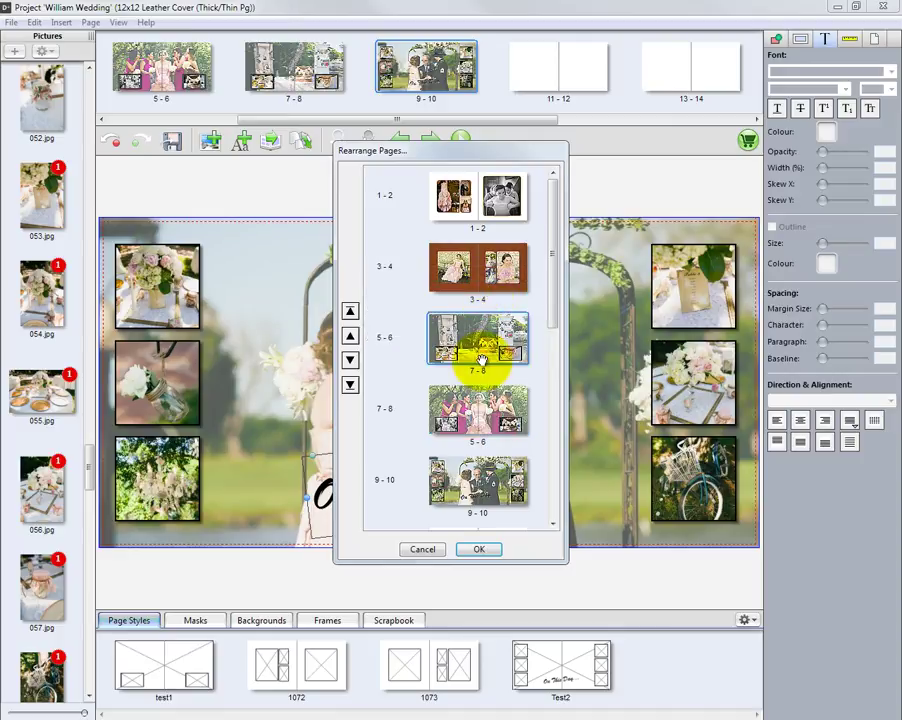
Move spread 1–2 down and back to first place, then confirm the new order
left_click(484, 200)
left_click_drag(484, 200, 484, 287)
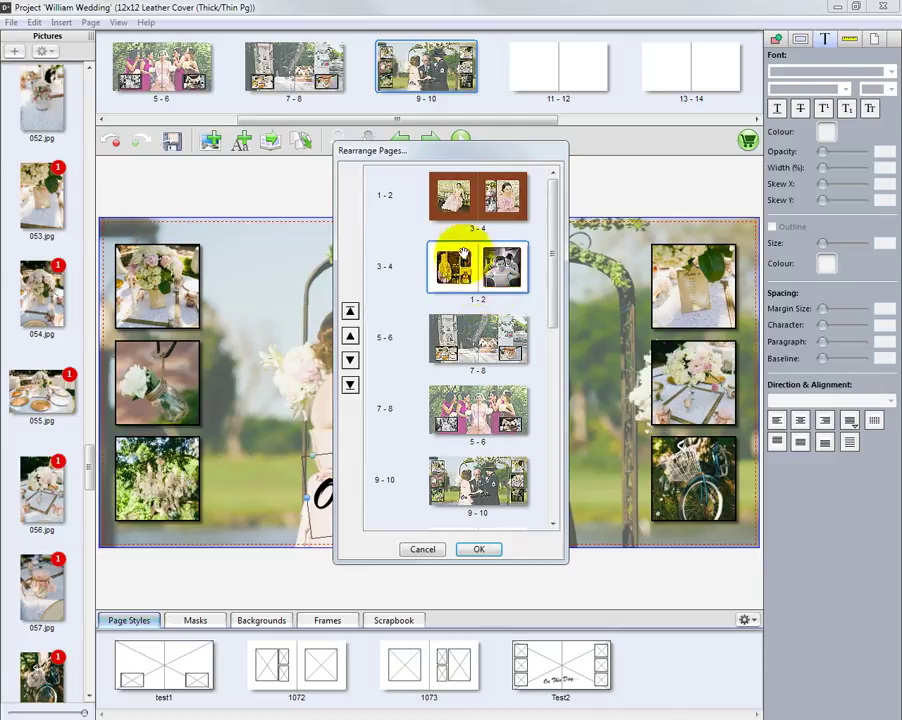
left_click_drag(478, 282, 485, 200)
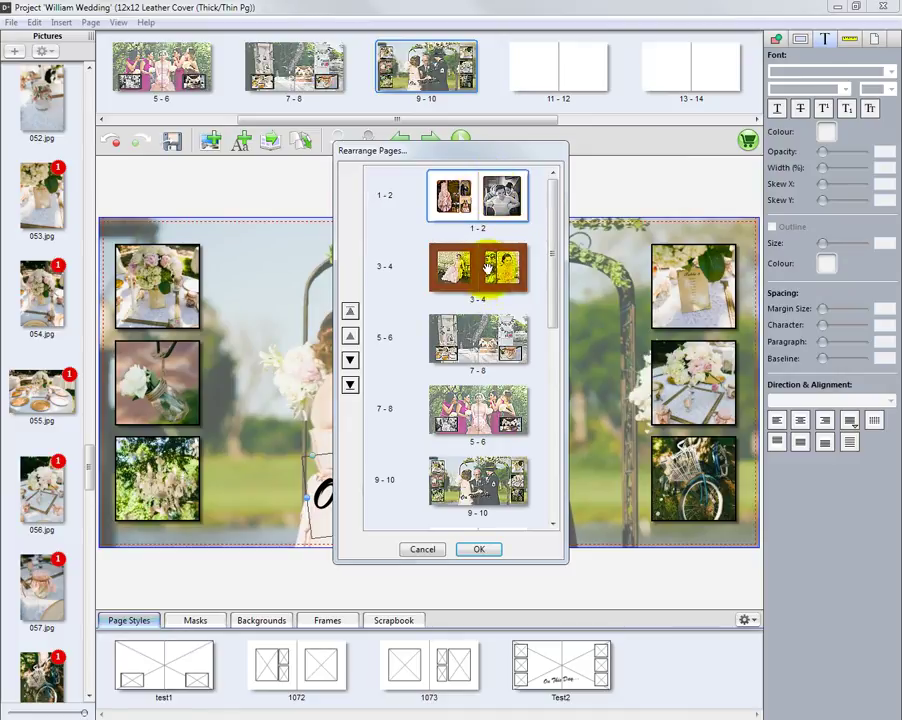
left_click(481, 548)
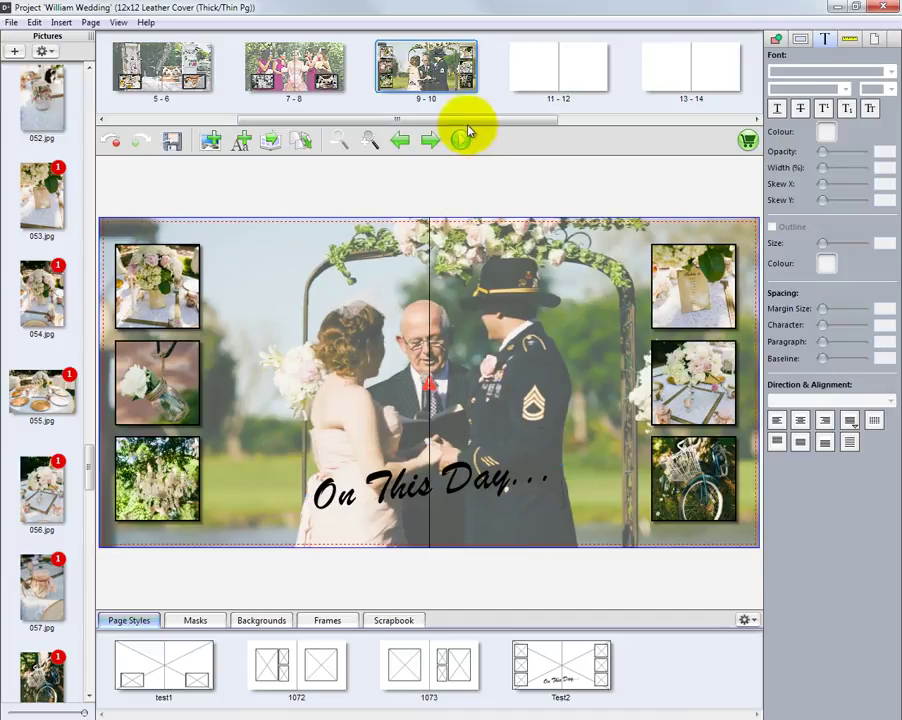
left_click_drag(463, 119, 317, 124)
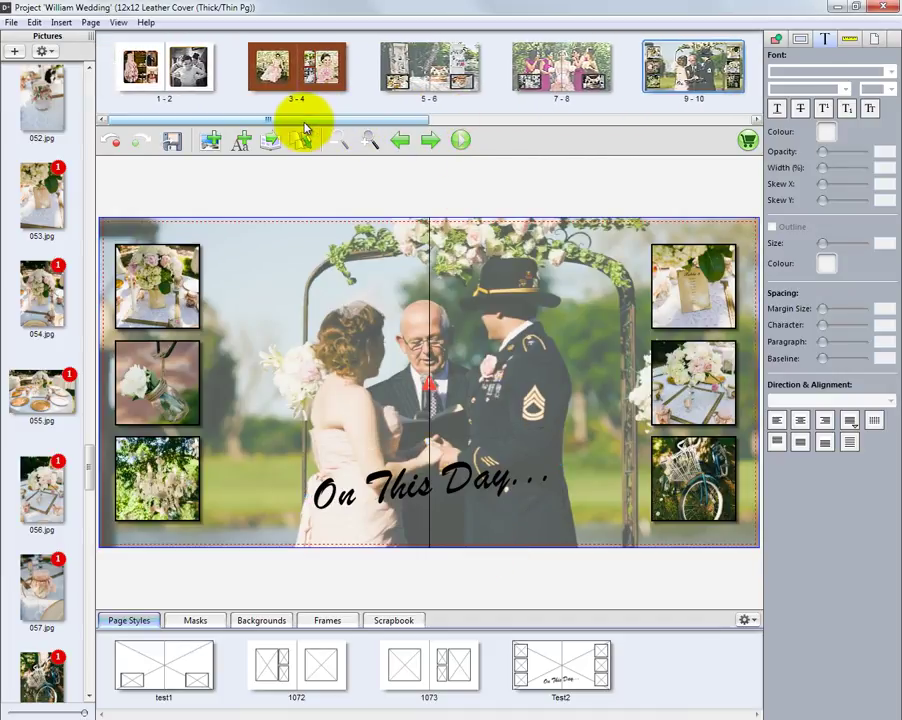
Save the album, then run FlightCheck from File > Create Proofs and accept its results
left_click(174, 144)
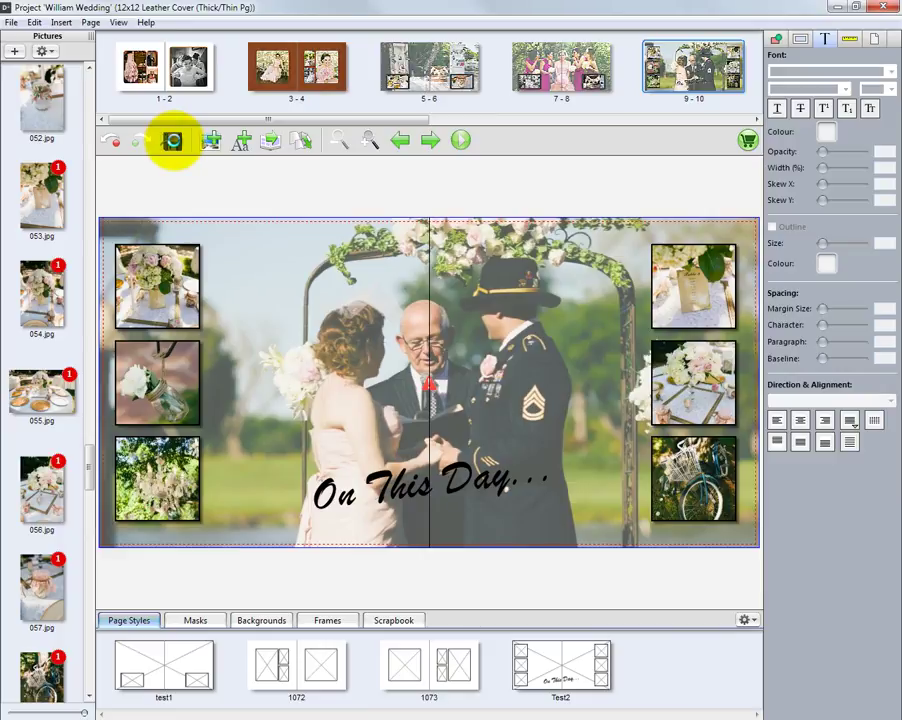
left_click(11, 22)
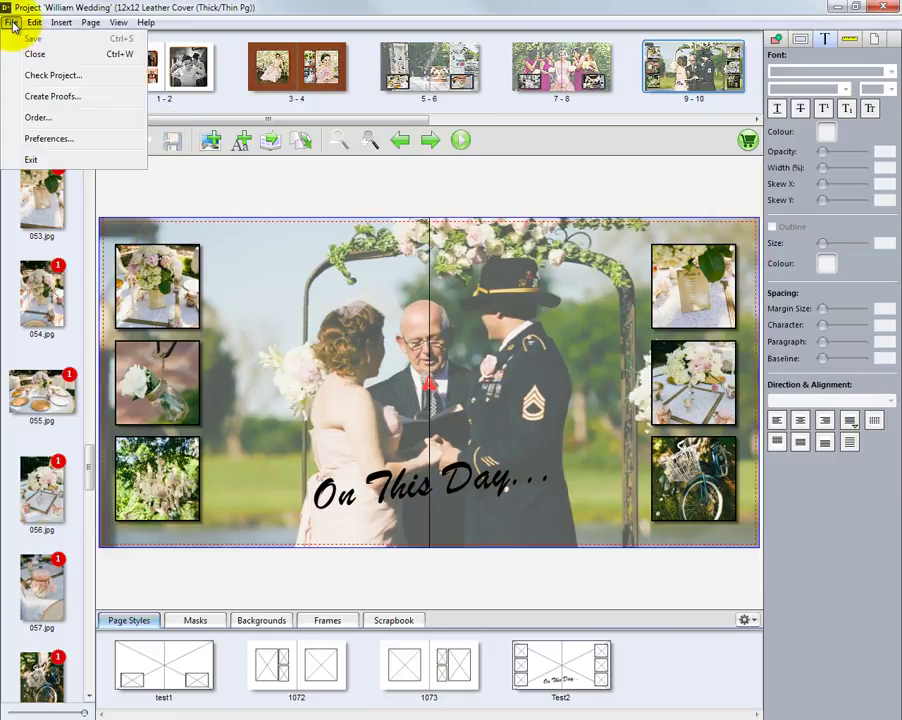
left_click(47, 97)
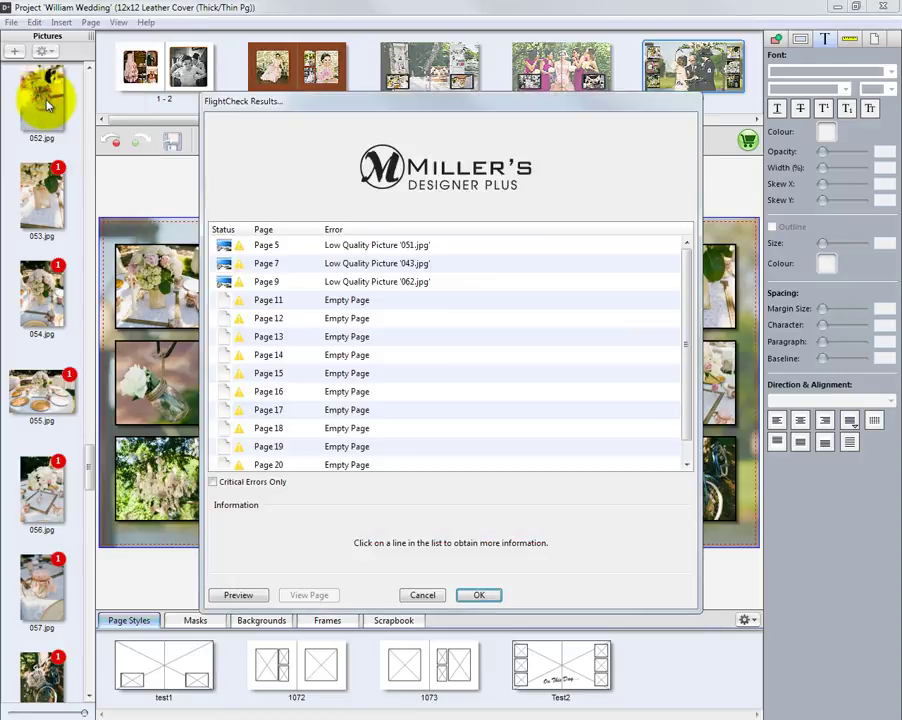
left_click(479, 595)
Continue past the check warnings and set the proof output format to Multi-Page PDF
left_click(424, 384)
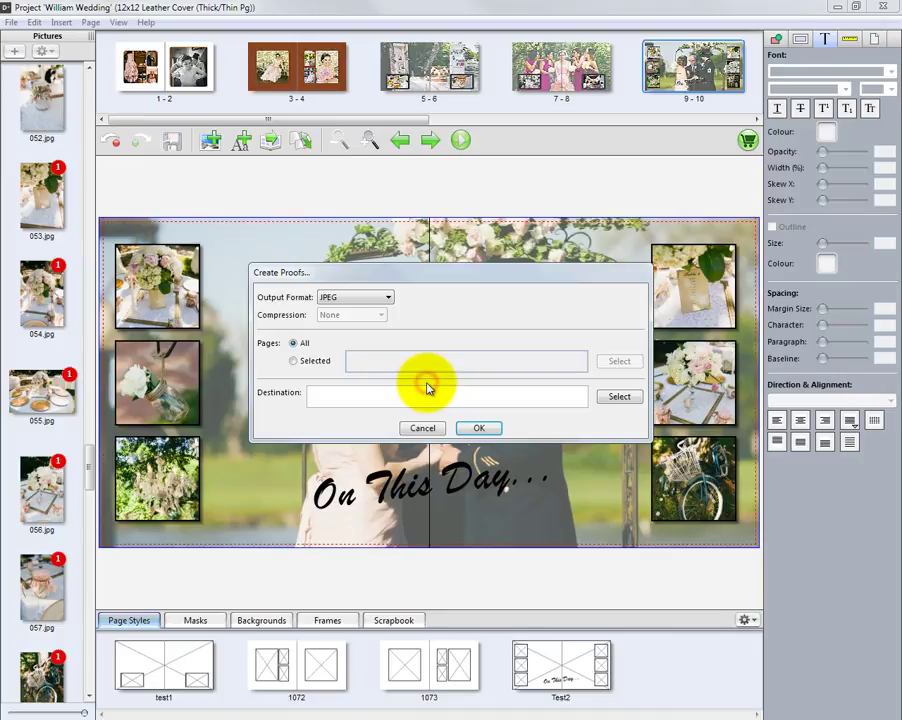
left_click(387, 298)
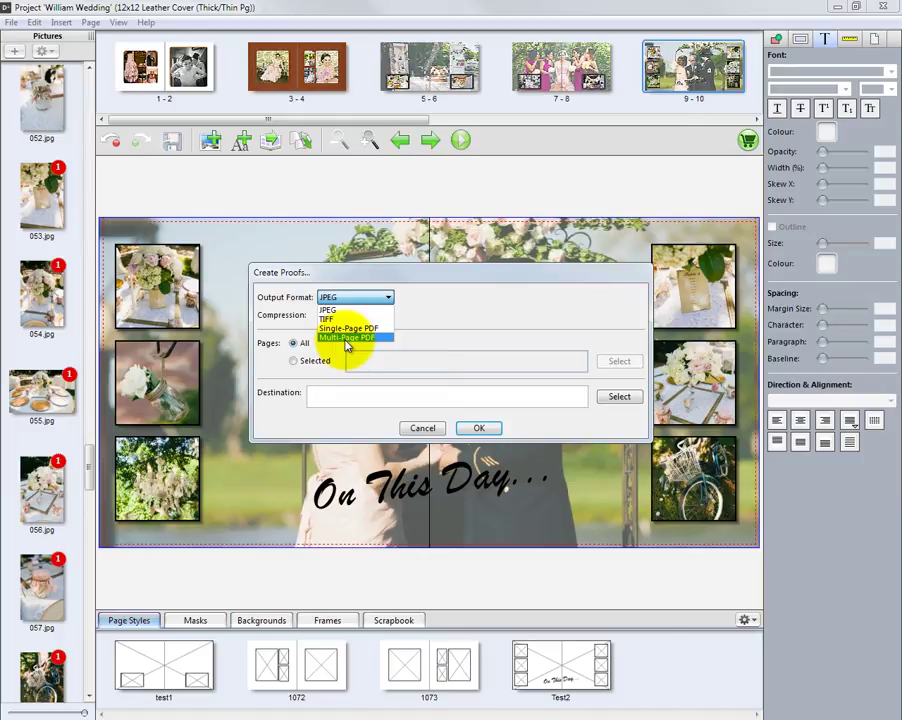
left_click(347, 339)
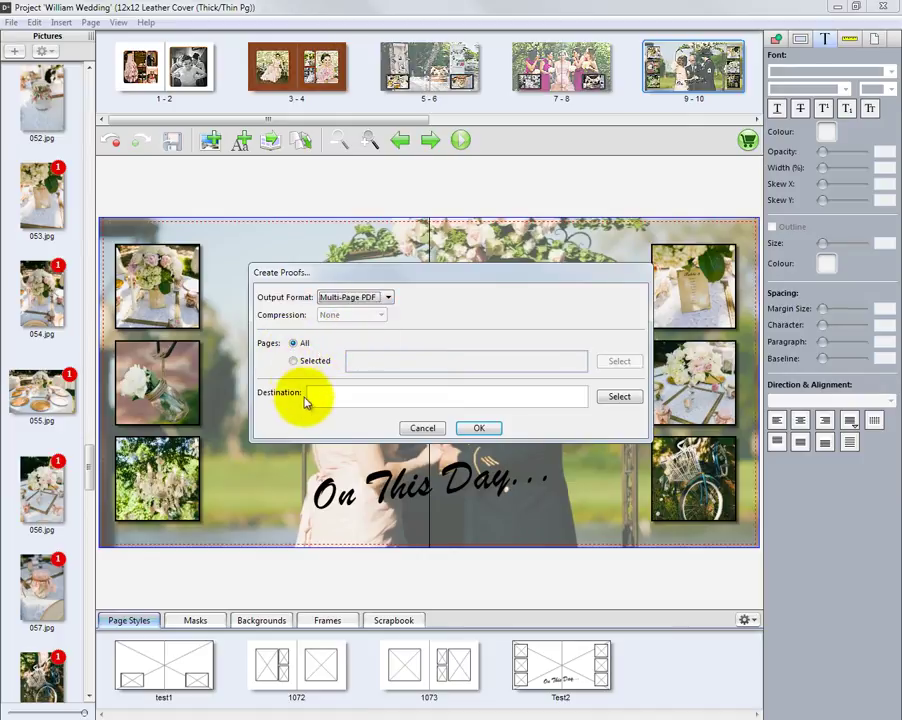
Cancel choosing a proof destination and close Create Proofs without making proofs
left_click(616, 397)
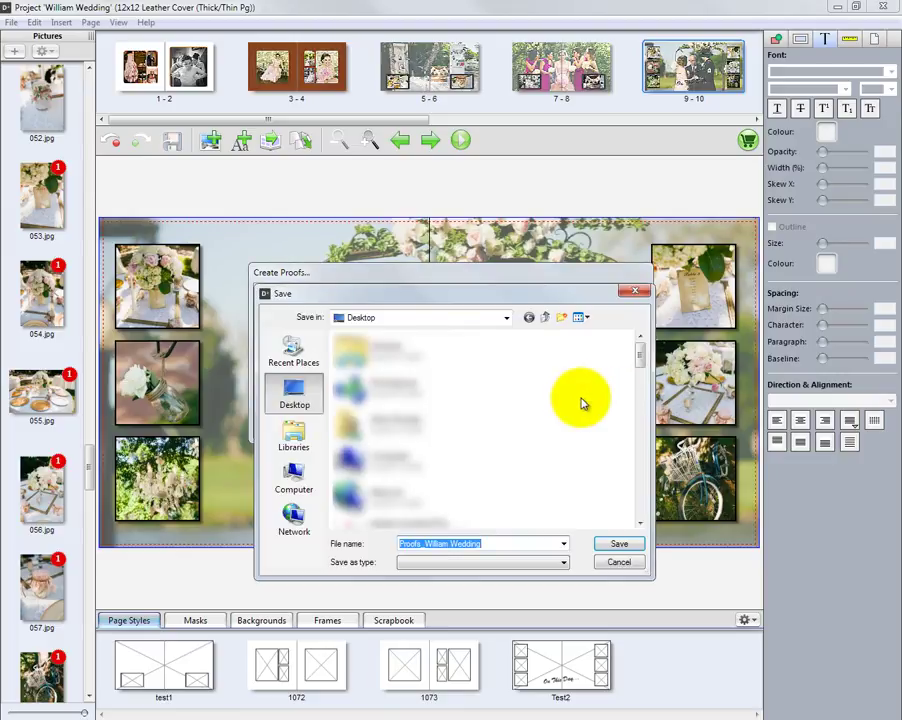
left_click(619, 561)
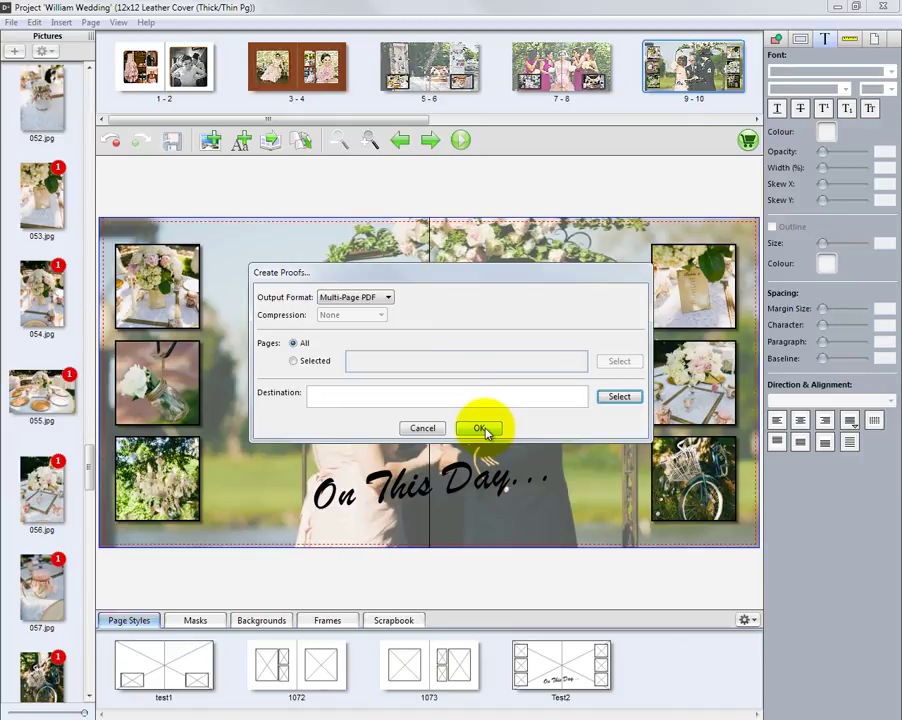
left_click(423, 428)
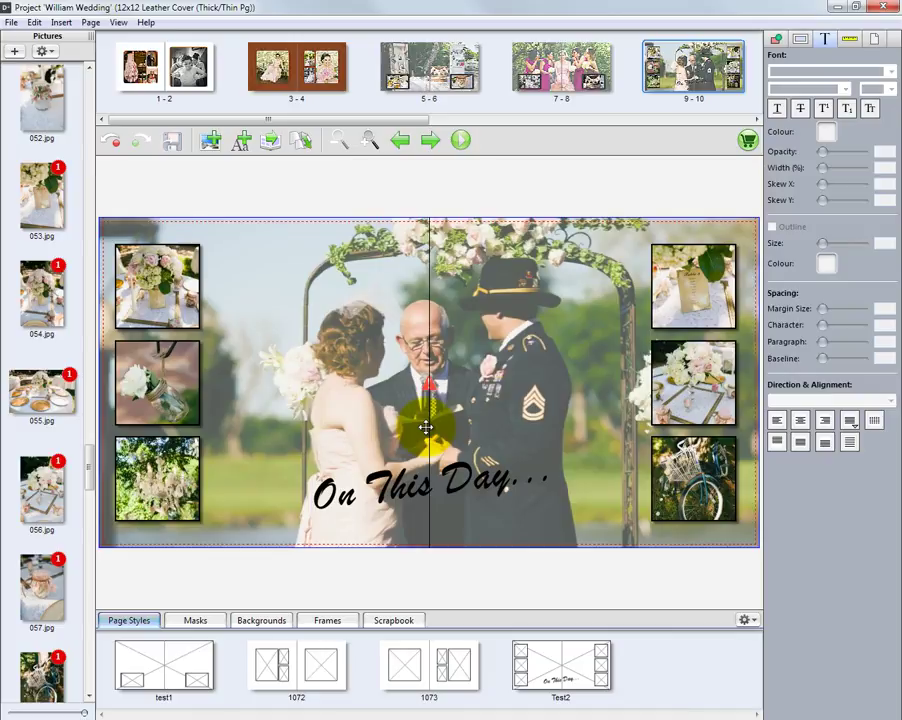
Undo the last change and page from spread 11-12 back past 9-10 to the bridesmaids spread
left_click(117, 147)
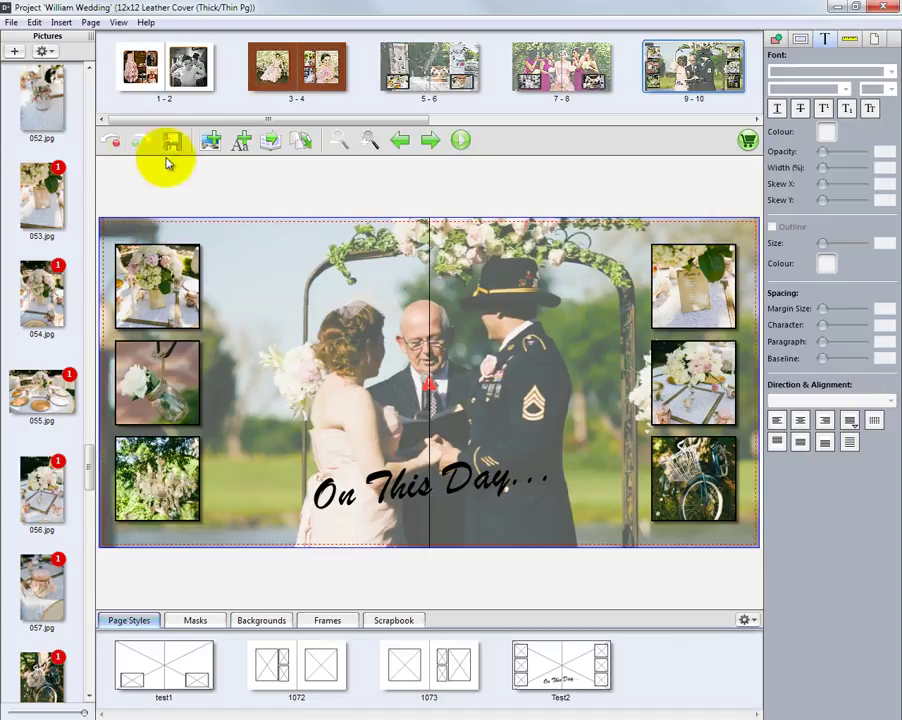
left_click(429, 141)
left_click(401, 142)
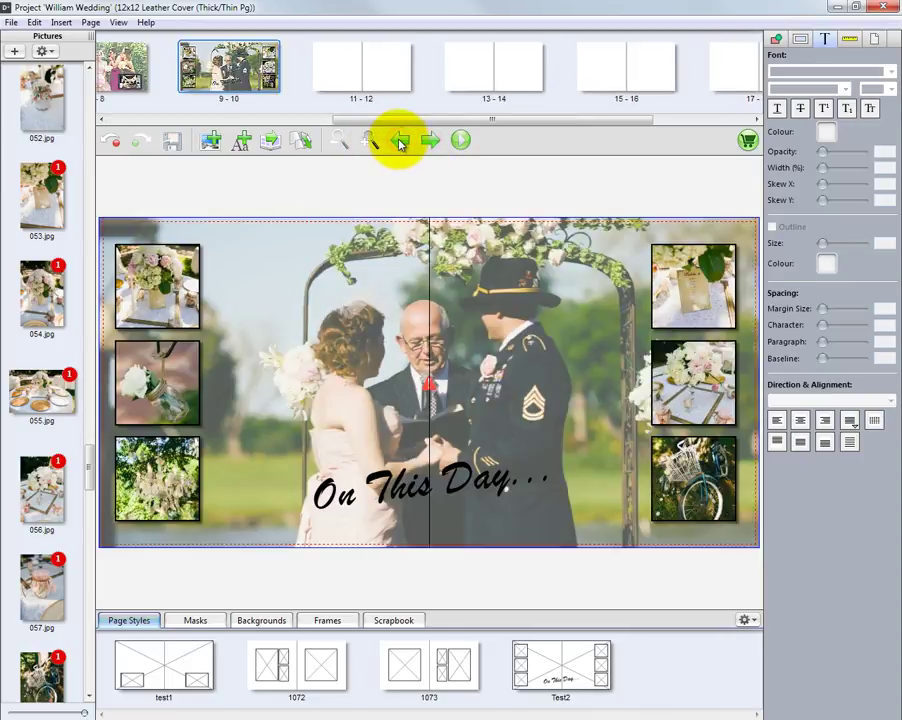
left_click(400, 142)
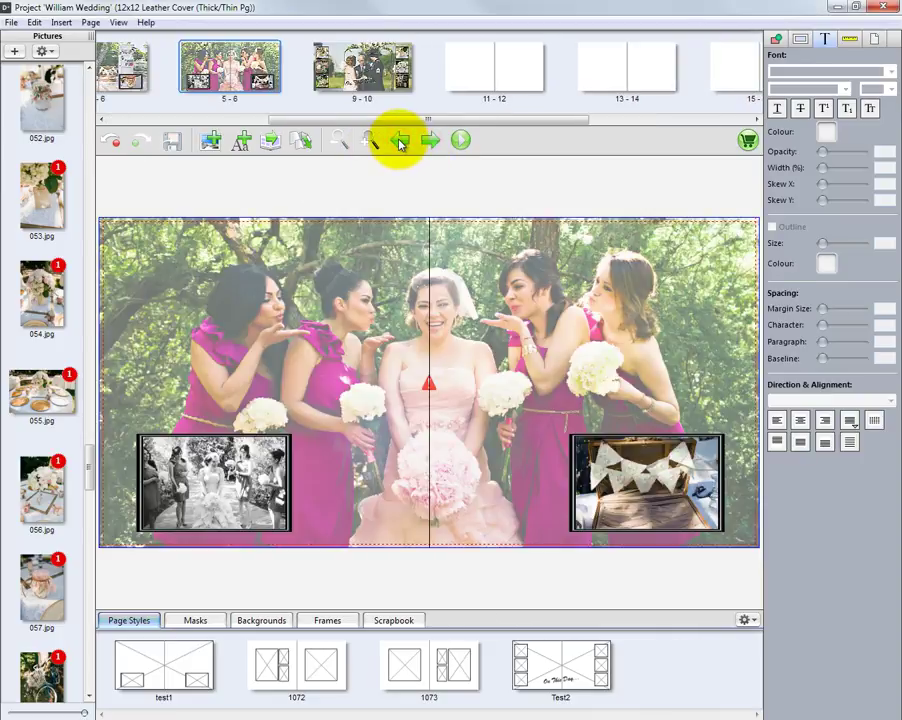
Switch the album's product to the 10x10 Leather Cover (Thick/Thin Pg)
left_click(303, 143)
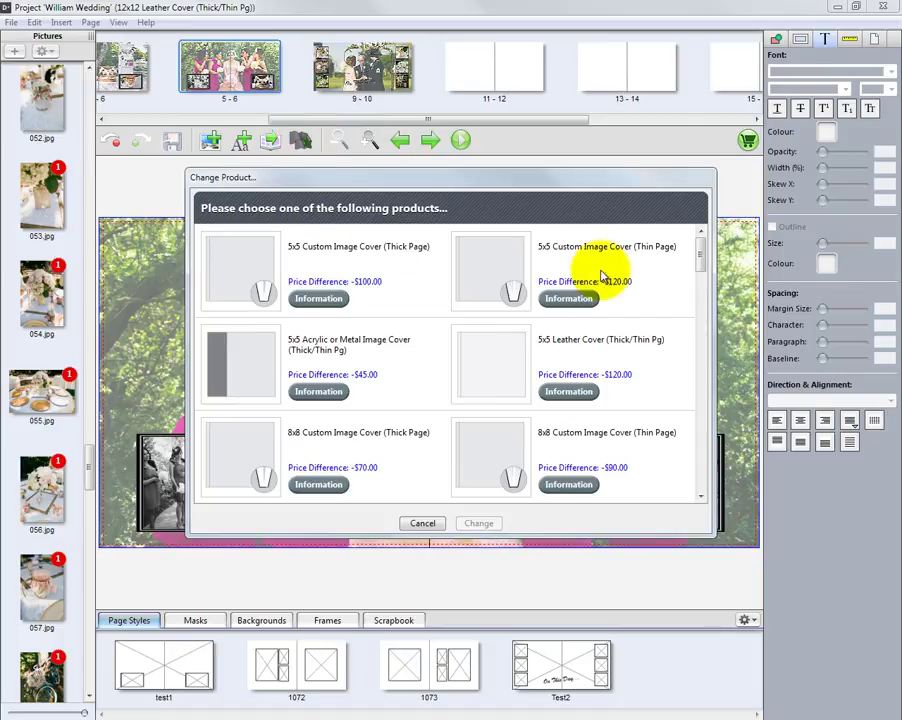
left_click_drag(700, 256, 700, 403)
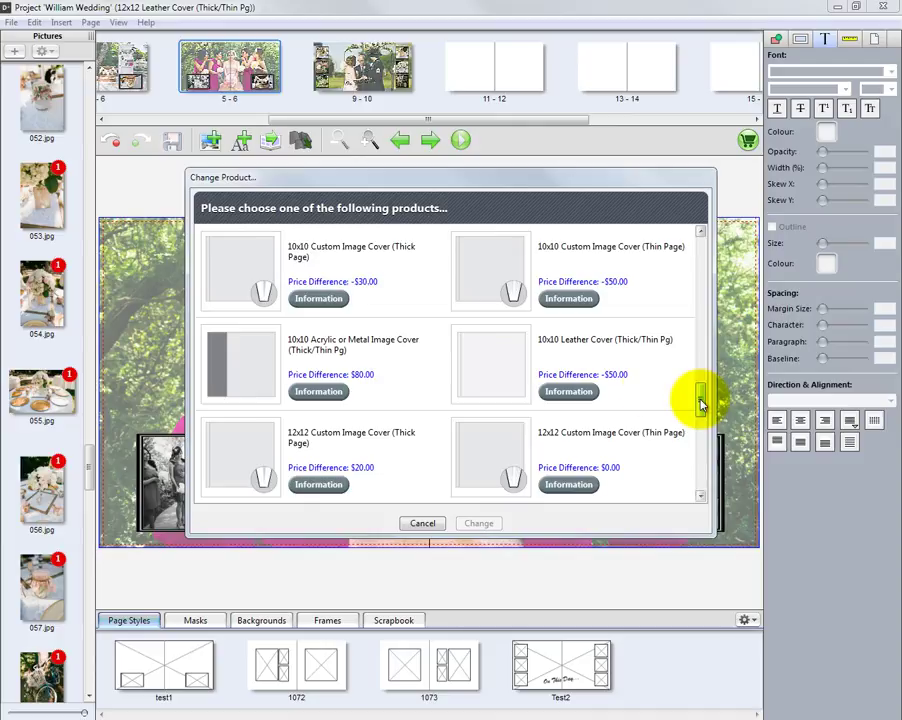
left_click(509, 365)
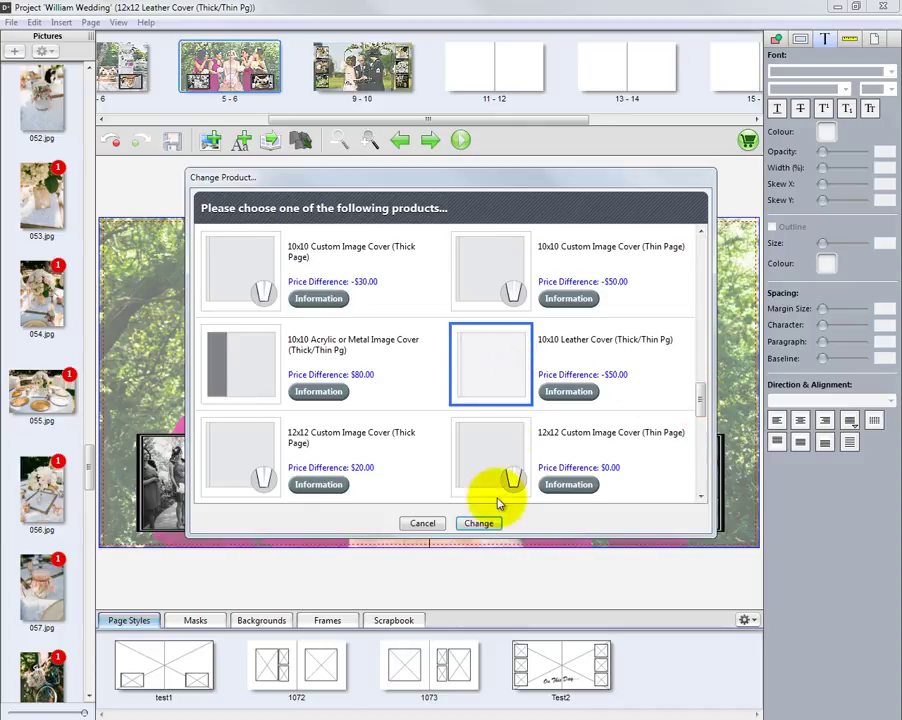
left_click(480, 524)
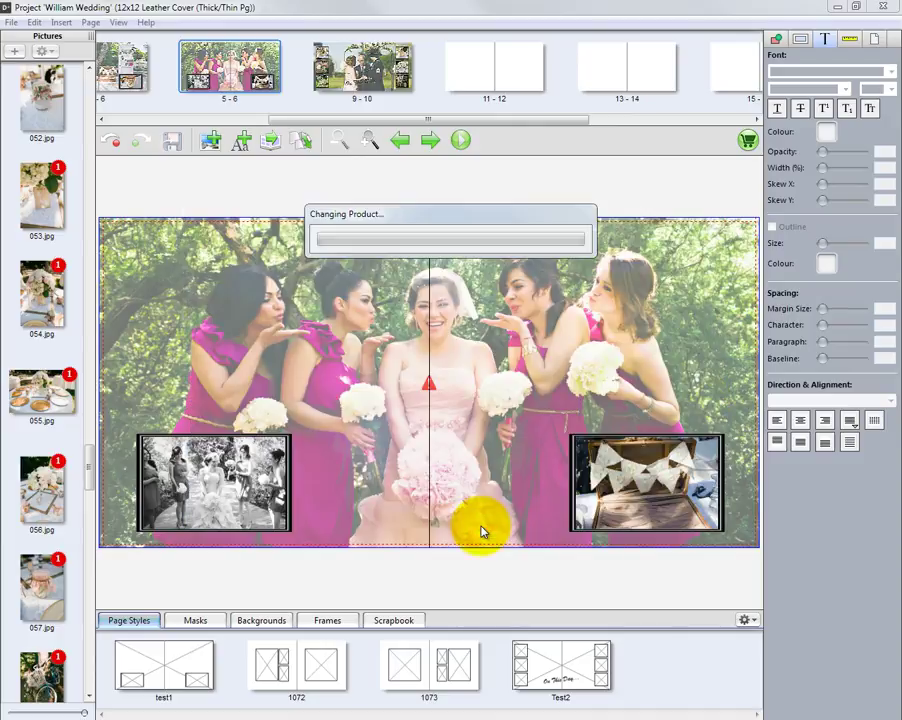